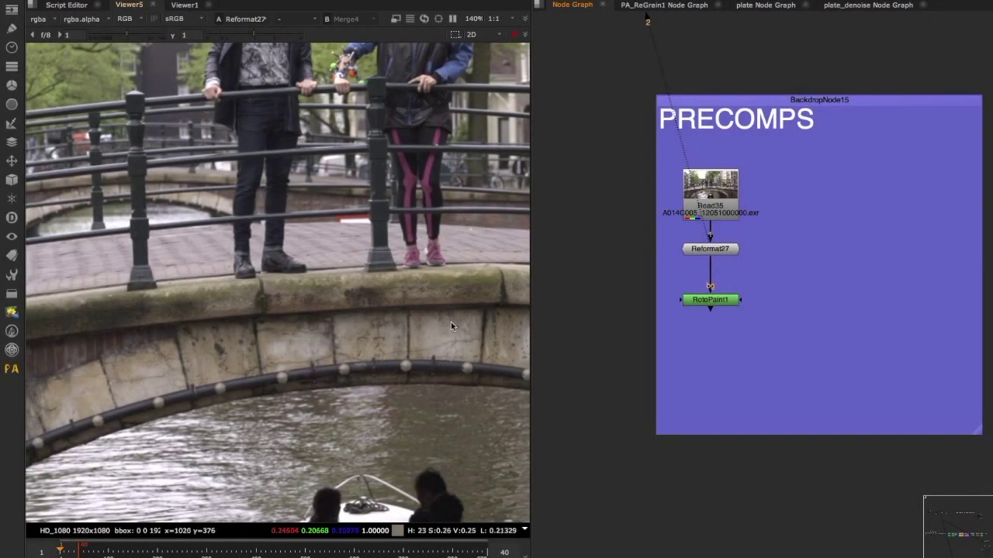
- Compare the Reformat27 plate with the RotoPaint1 output over the water area beneath the bridge
{"action": "middle_click_drag", "start_coordinate": [451, 322], "coordinate": [432, 269]}
{"action": "left_click", "coordinate": [805, 212]}
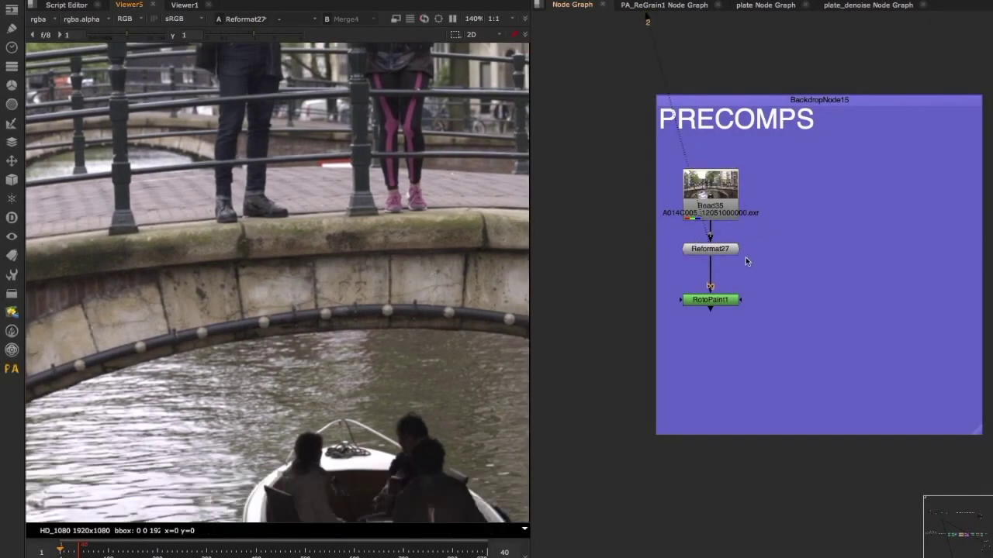
{"action": "middle_click_drag", "start_coordinate": [764, 267], "coordinate": [741, 266]}
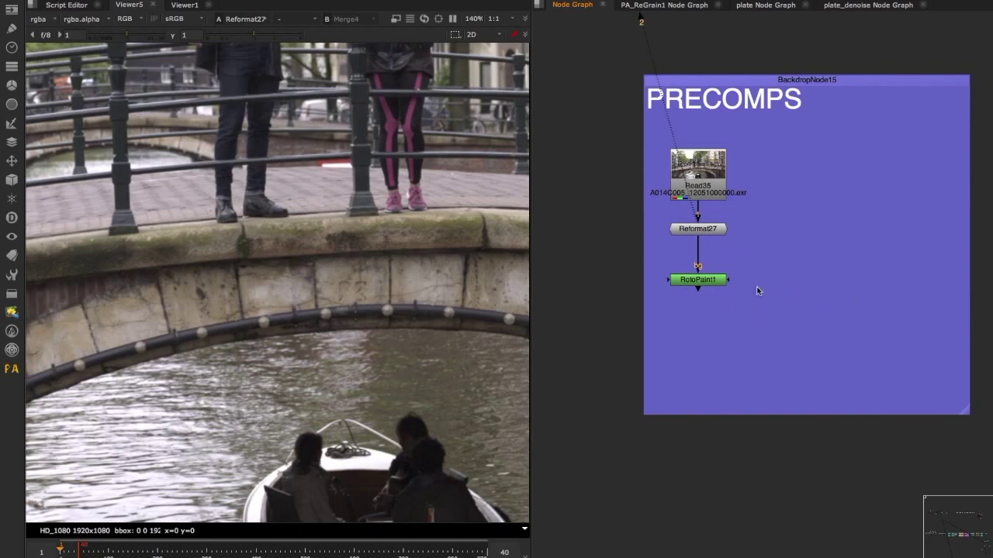
{"action": "middle_click_drag", "start_coordinate": [740, 310], "coordinate": [740, 256]}
{"action": "middle_click_drag", "start_coordinate": [447, 373], "coordinate": [431, 302]}
{"action": "left_click_drag", "start_coordinate": [650, 216], "coordinate": [805, 265]}
{"action": "key", "text": "1"}
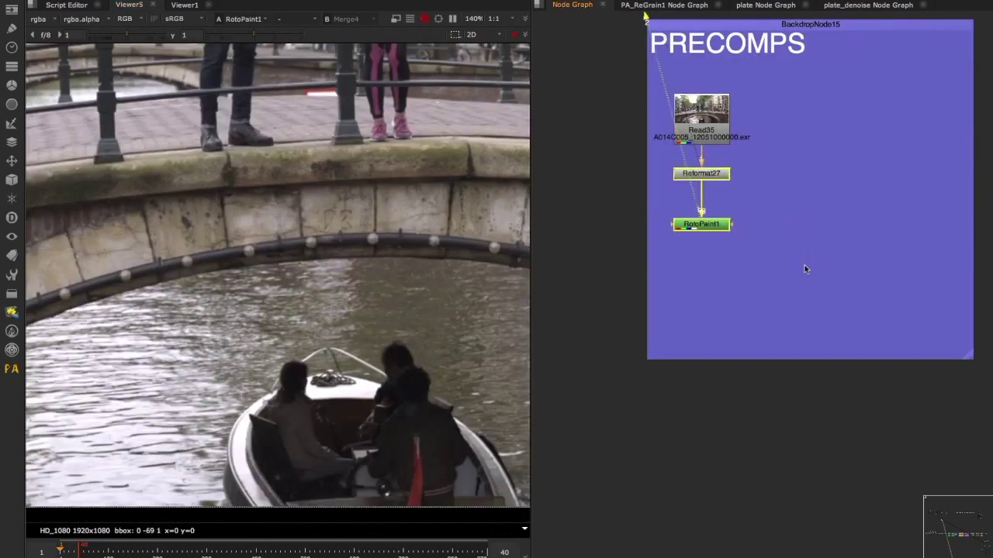
{"action": "left_click", "coordinate": [806, 266]}
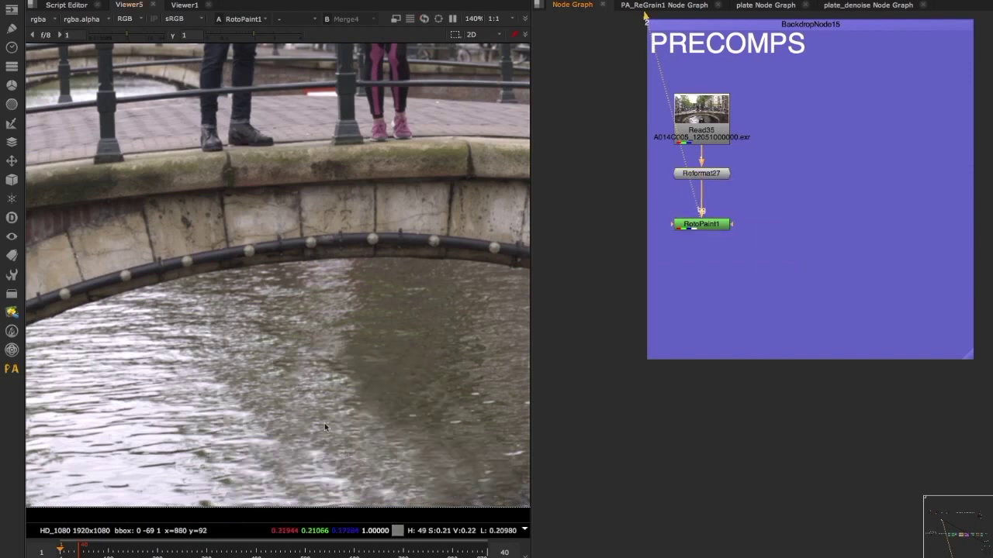
{"action": "scroll", "coordinate": [434, 282], "scroll_direction": "down", "scroll_amount": 3}
{"action": "scroll", "coordinate": [748, 219], "scroll_direction": "up", "scroll_amount": 3}
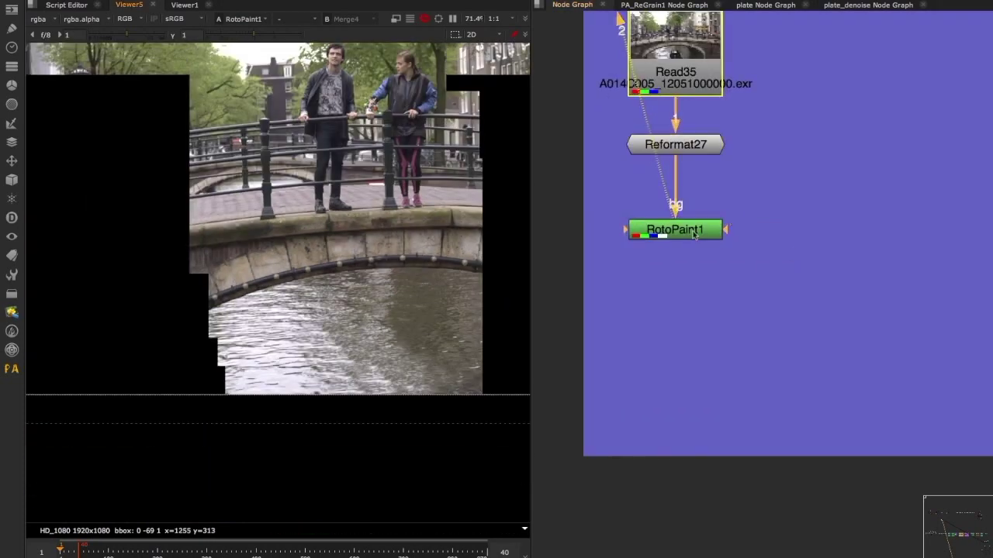
{"action": "left_click", "coordinate": [680, 232]}
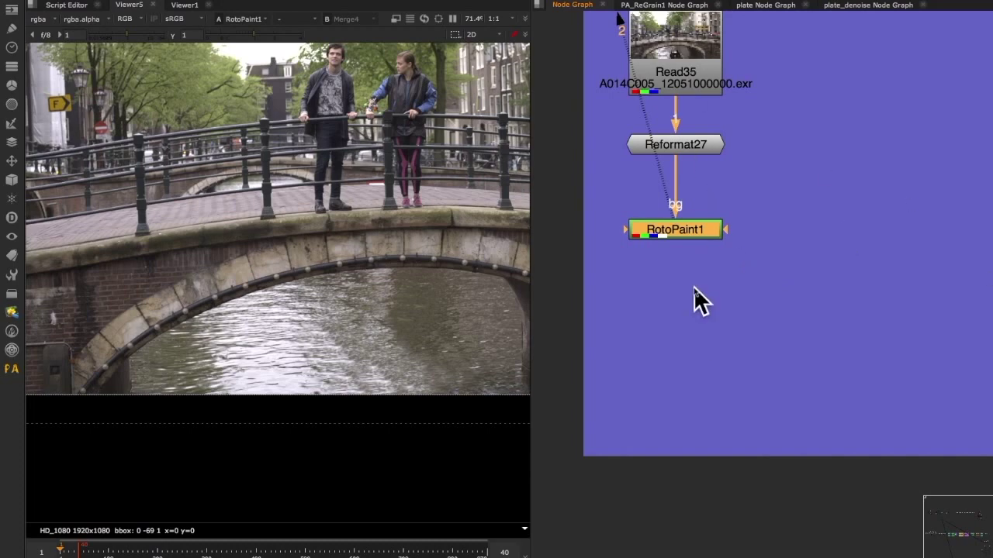
{"action": "mouse_move", "coordinate": [693, 229]}
{"action": "left_mouse_down"}
{"action": "mouse_move", "coordinate": [716, 235]}
{"action": "mouse_move", "coordinate": [702, 240]}
{"action": "left_mouse_up"}
{"action": "mouse_move", "coordinate": [677, 241]}
{"action": "left_mouse_down"}
{"action": "mouse_move", "coordinate": [595, 239]}
{"action": "mouse_move", "coordinate": [691, 244]}
{"action": "left_mouse_up"}
{"action": "left_click", "coordinate": [698, 291]}
- Move RotoPaint1 aside and add a Merge set to minus, with Reformat27 in A and RotoPaint1 in B
{"action": "middle_click_drag", "start_coordinate": [715, 314], "coordinate": [693, 289]}
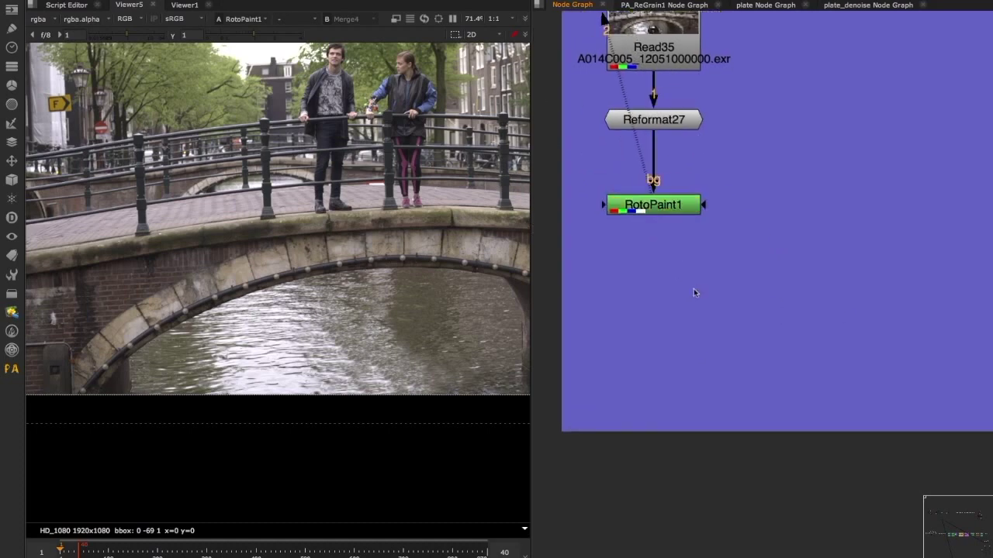
{"action": "key", "text": "m"}
{"action": "left_click_drag", "start_coordinate": [684, 263], "coordinate": [820, 208]}
{"action": "left_click_drag", "start_coordinate": [711, 236], "coordinate": [799, 208]}
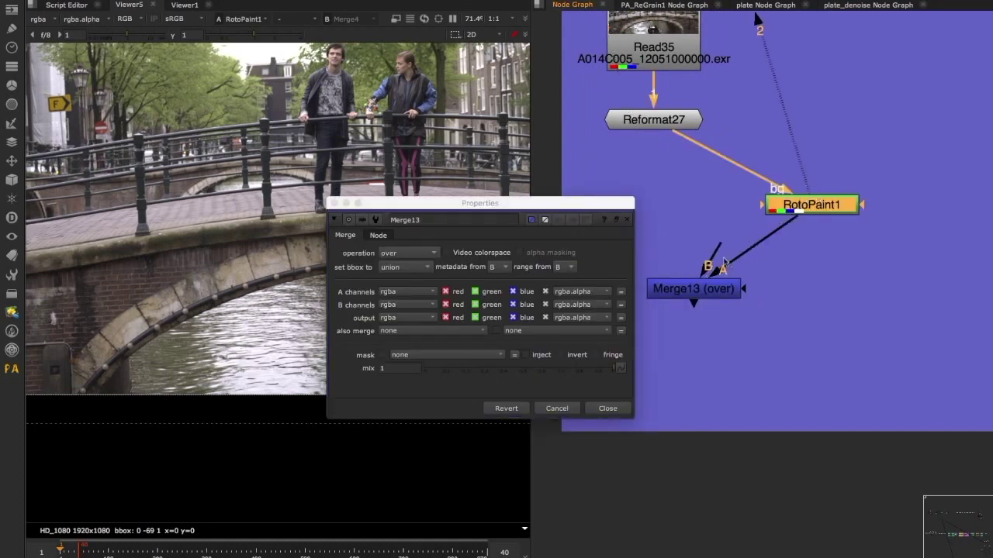
{"action": "left_click_drag", "start_coordinate": [682, 260], "coordinate": [653, 120]}
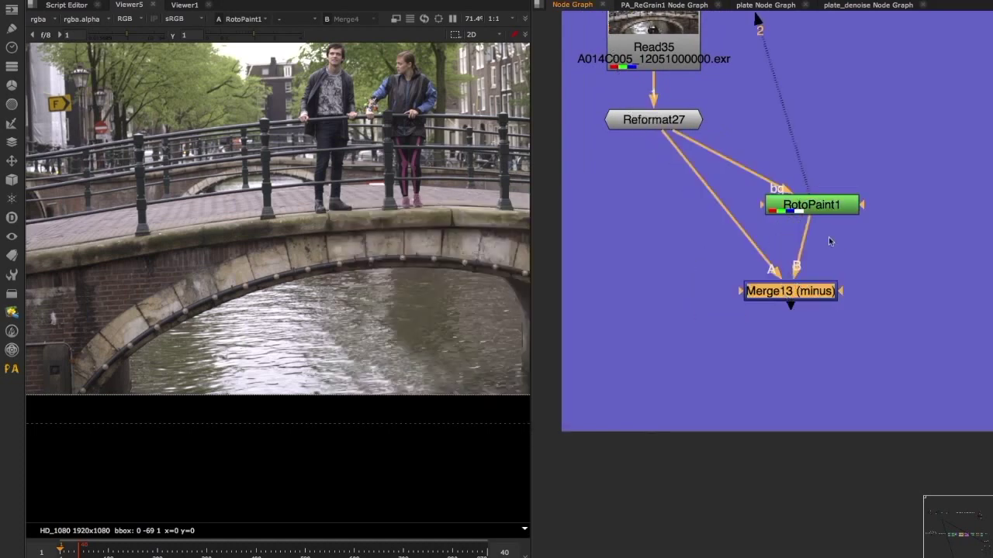
- Align the minus Merge directly beneath RotoPaint1 and show its output in the viewer
{"action": "left_click_drag", "start_coordinate": [794, 288], "coordinate": [811, 293]}
{"action": "middle_click_drag", "start_coordinate": [661, 161], "coordinate": [680, 187]}
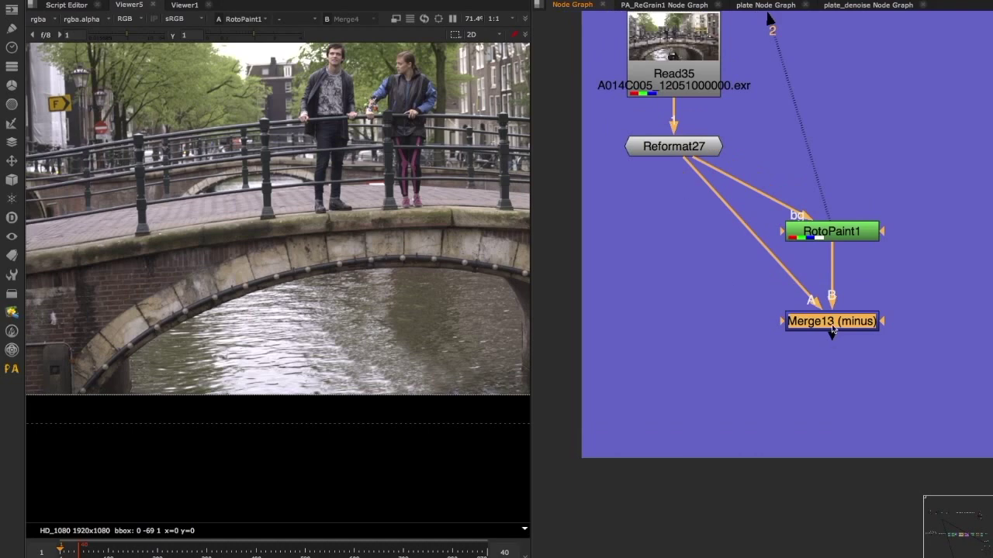
{"action": "left_click_drag", "start_coordinate": [831, 324], "coordinate": [831, 327]}
{"action": "key", "text": "2"}
{"action": "middle_click_drag", "start_coordinate": [702, 337], "coordinate": [744, 329]}
{"action": "left_click", "coordinate": [744, 330]}
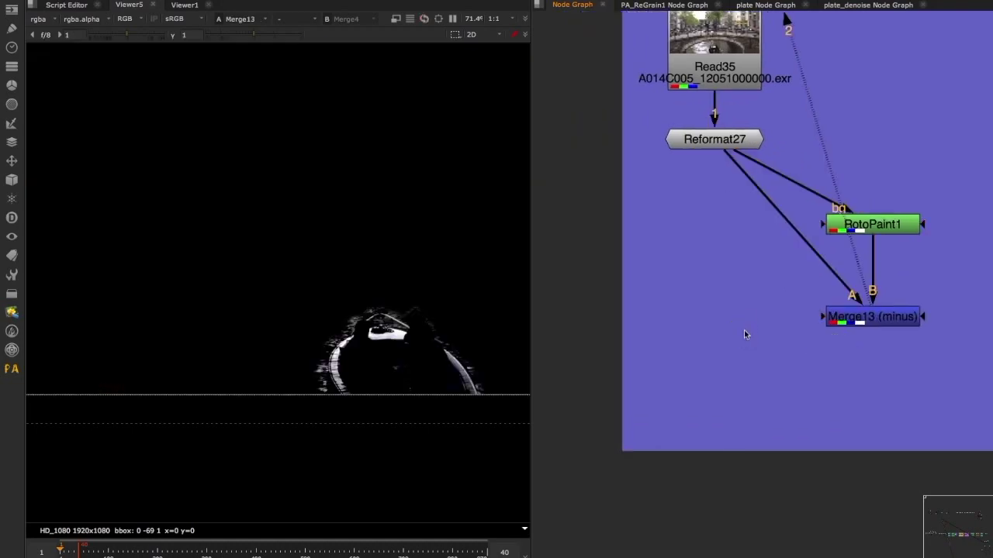
- Swap the minus Merge's inputs and add a plus Merge beneath Reformat27, with Reformat27 in B and the minus Merge in A
{"action": "key", "text": "m"}
{"action": "left_click_drag", "start_coordinate": [720, 294], "coordinate": [877, 321]}
{"action": "left_click_drag", "start_coordinate": [761, 297], "coordinate": [715, 142]}
{"action": "left_click", "coordinate": [456, 301]}
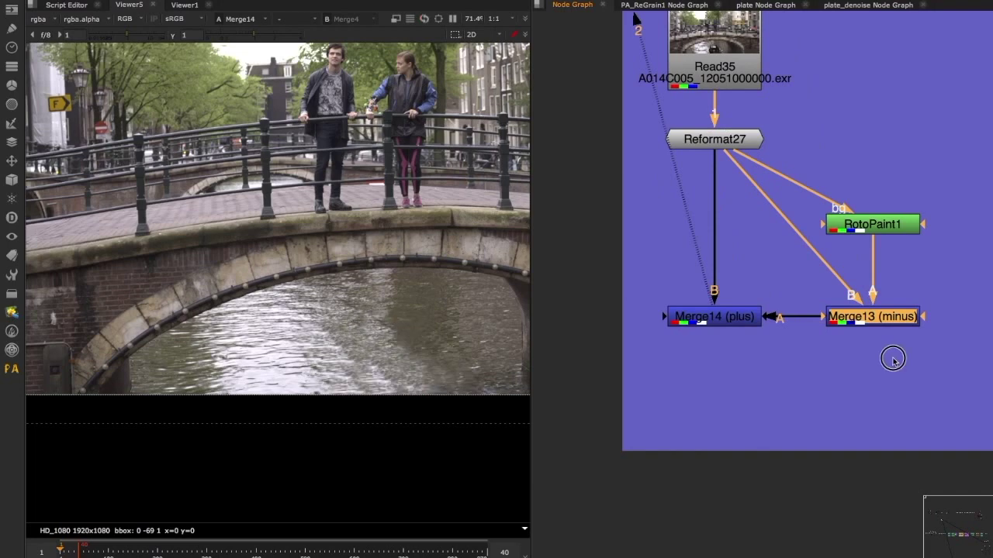
- Toggle the plus Merge off and on to compare the original plate with the rebuilt paint result
{"action": "middle_click_drag", "start_coordinate": [893, 354], "coordinate": [847, 351]}
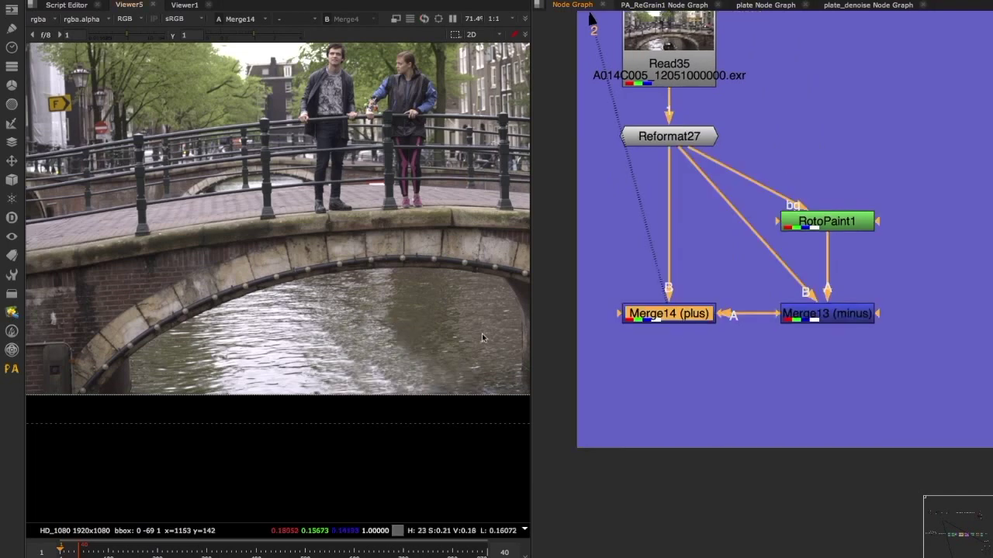
{"action": "key", "text": "d"}
{"action": "key", "text": "d"}
- Move the minus Merge and RotoPaint1 farther away from the main plate column
{"action": "middle_click_drag", "start_coordinate": [655, 134], "coordinate": [658, 146]}
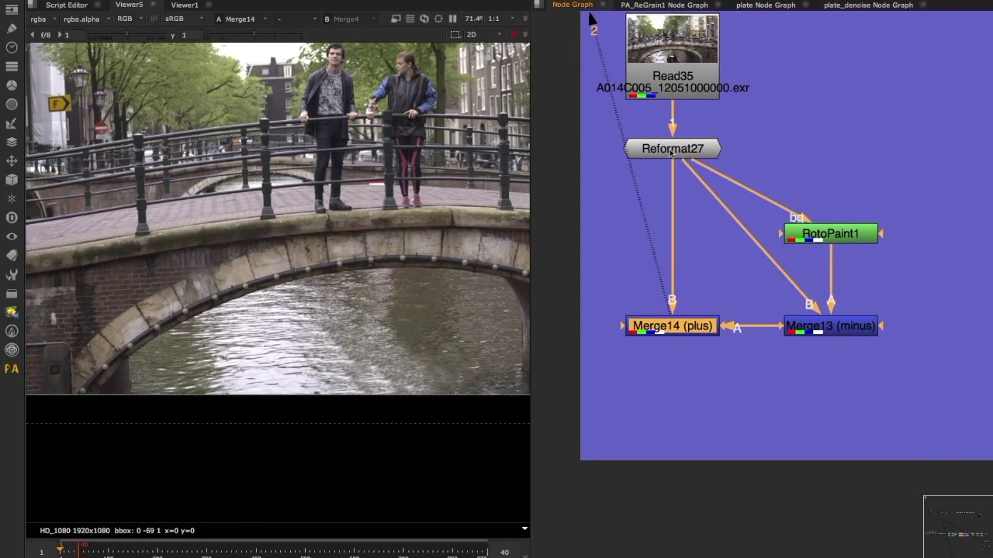
{"action": "left_click_drag", "start_coordinate": [834, 325], "coordinate": [892, 332]}
{"action": "left_click_drag", "start_coordinate": [831, 233], "coordinate": [888, 233]}
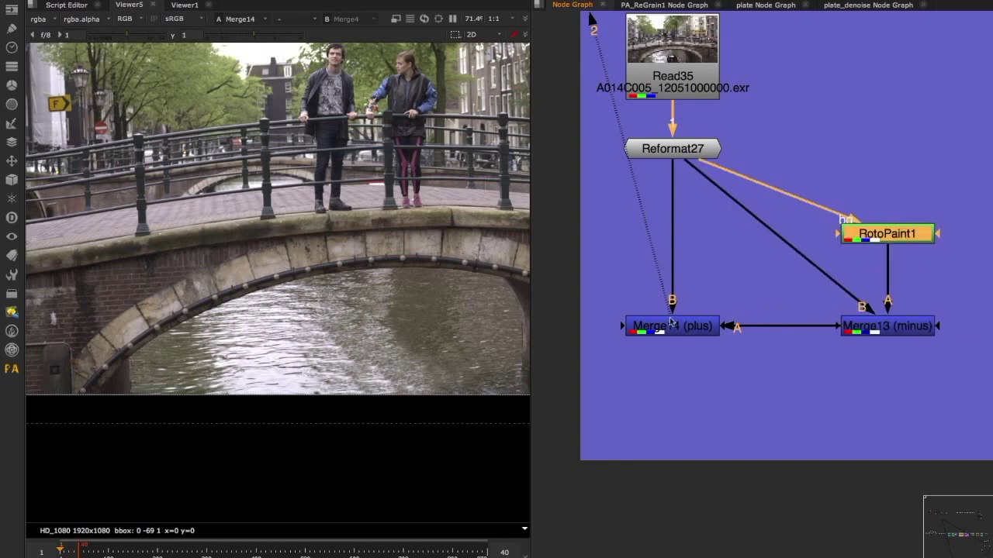
{"action": "left_click", "coordinate": [703, 331]}
- Raise RotoPaint1 to leave more space between it and the minus Merge
{"action": "scroll", "coordinate": [703, 331], "scroll_direction": "down", "scroll_amount": 3}
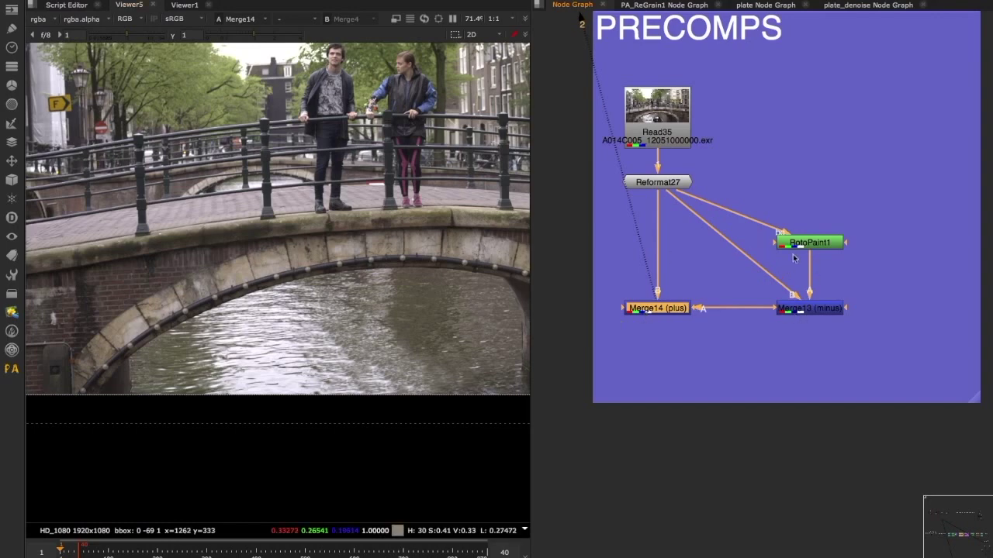
{"action": "scroll", "coordinate": [814, 325], "scroll_direction": "up", "scroll_amount": 3}
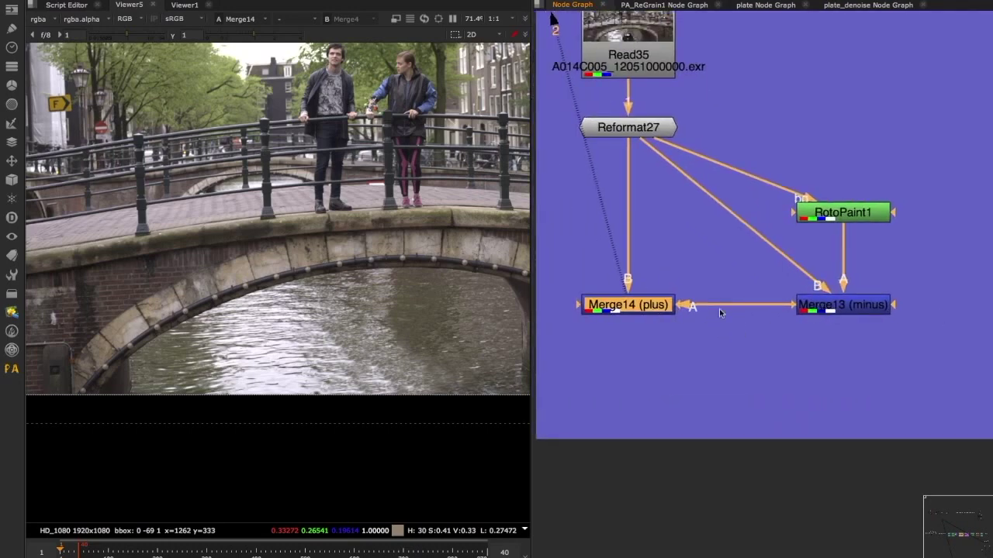
{"action": "mouse_move", "coordinate": [848, 307]}
{"action": "left_mouse_down"}
{"action": "mouse_move", "coordinate": [851, 258]}
{"action": "mouse_move", "coordinate": [848, 305]}
{"action": "left_mouse_up"}
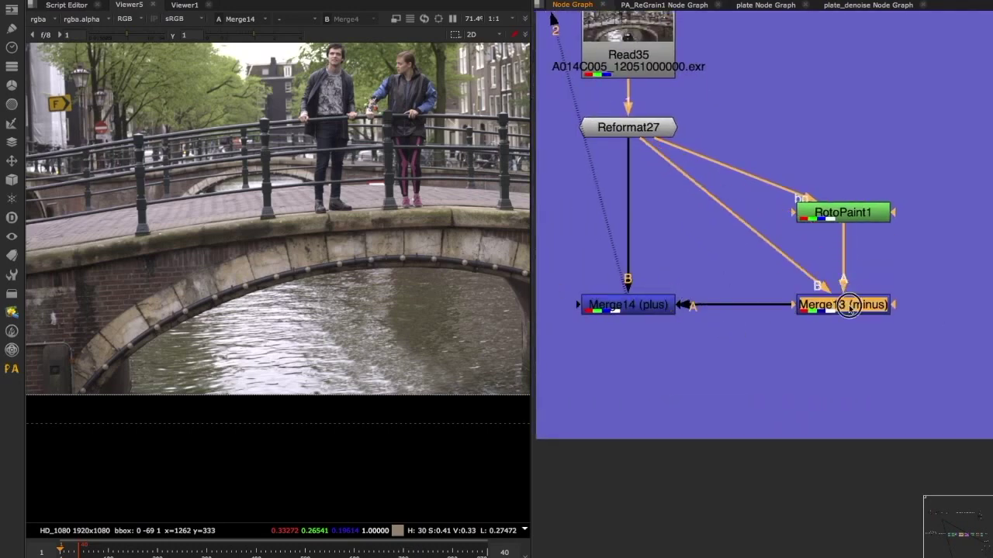
{"action": "middle_click_drag", "start_coordinate": [830, 247], "coordinate": [823, 278]}
{"action": "left_click_drag", "start_coordinate": [841, 240], "coordinate": [840, 203]}
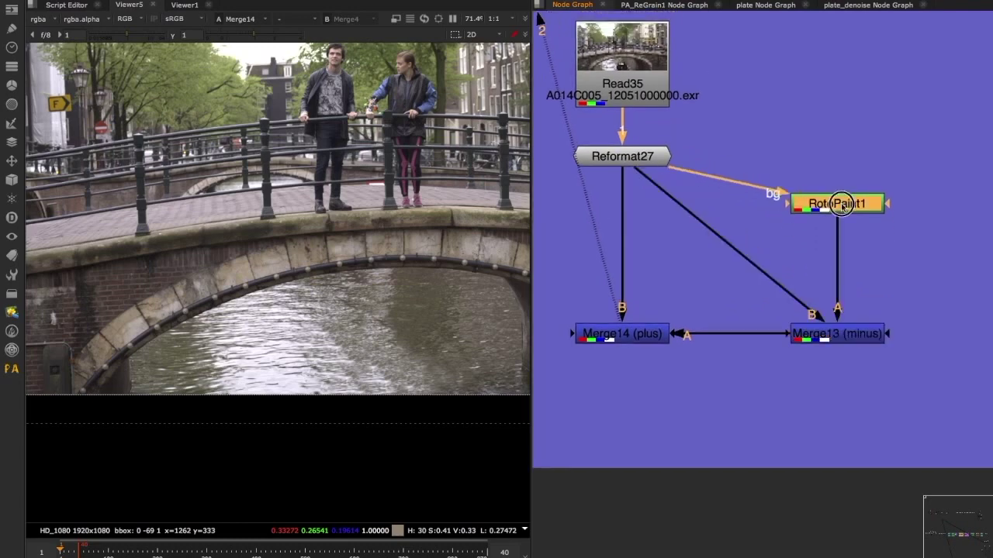
{"action": "middle_click_drag", "start_coordinate": [837, 236], "coordinate": [826, 257]}
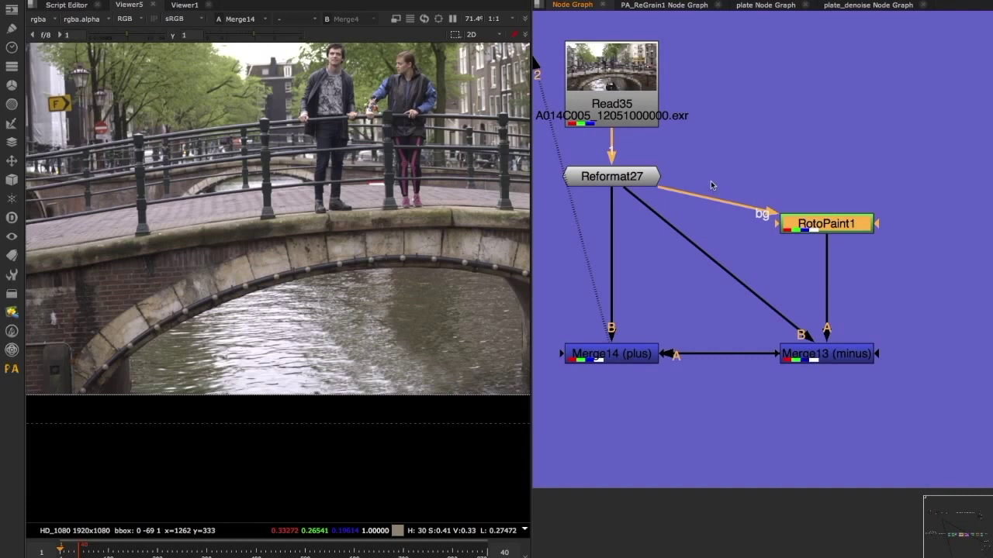
{"action": "left_click_drag", "start_coordinate": [913, 184], "coordinate": [794, 389]}
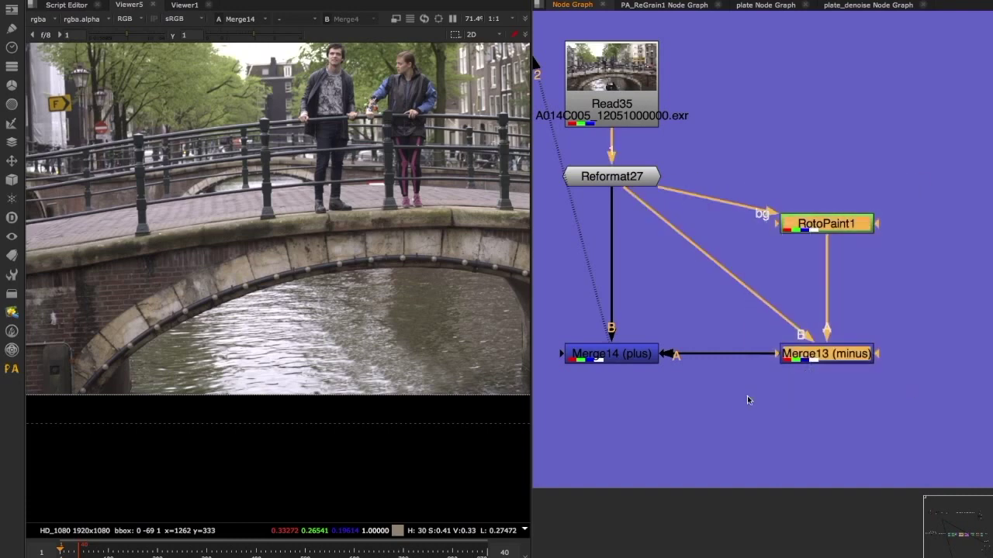
{"action": "middle_click_drag", "start_coordinate": [852, 378], "coordinate": [886, 349]}
{"action": "left_click", "coordinate": [848, 341]}
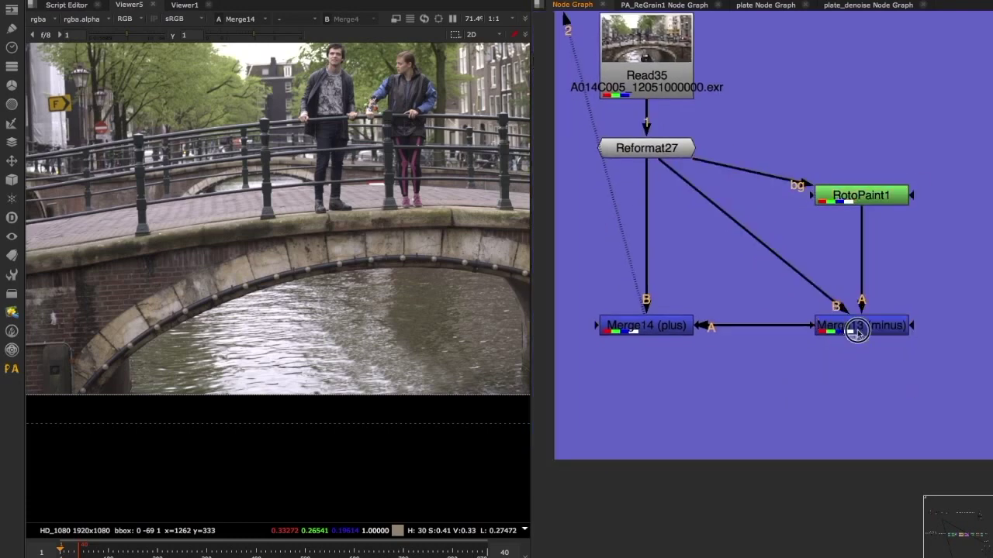
{"action": "left_click", "coordinate": [859, 328]}
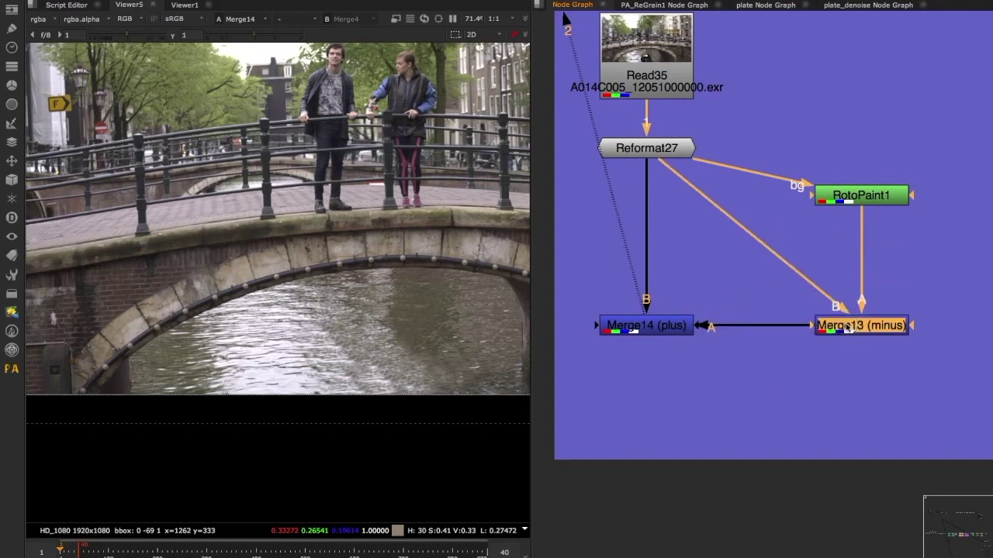
{"action": "left_click_drag", "start_coordinate": [662, 367], "coordinate": [702, 374]}
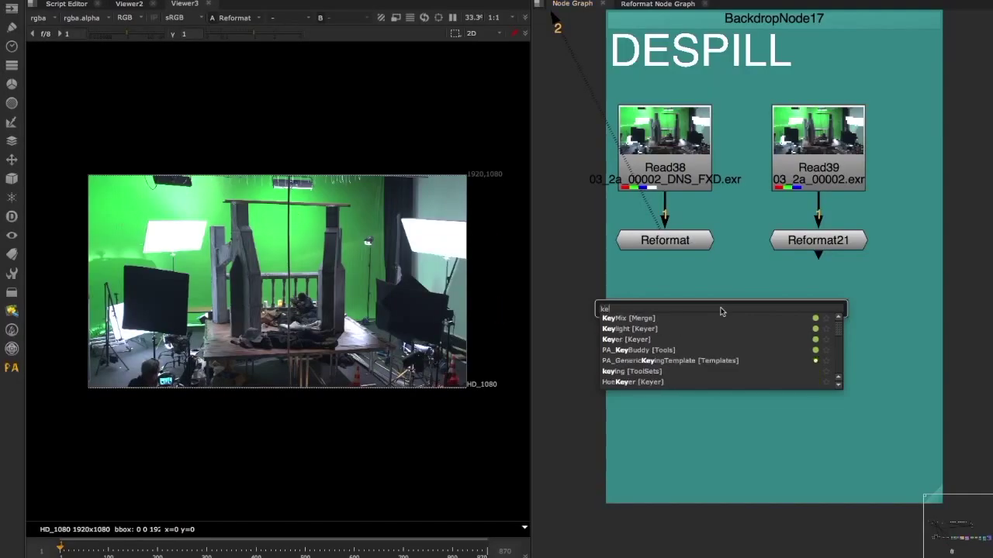
- Add a Keylight node to the DESPILL setup, feed it from the denoised plate's Reformat, and view its output
{"action": "key", "text": "Return"}
{"action": "left_click_drag", "start_coordinate": [734, 276], "coordinate": [660, 238]}
{"action": "left_click_drag", "start_coordinate": [687, 308], "coordinate": [713, 349]}
{"action": "key", "text": "2"}
- Sample the green backdrop behind the set as Keylight's Screen Colour, about 0.099, 0.777, 0.226, and close its properties
{"action": "left_click", "coordinate": [589, 272]}
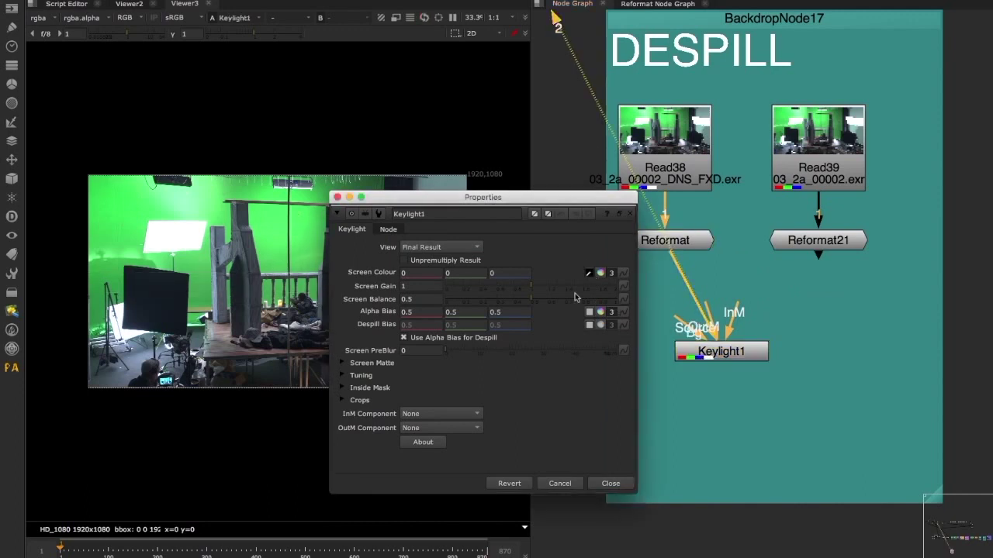
{"action": "left_click", "coordinate": [263, 236], "text": "ctrl"}
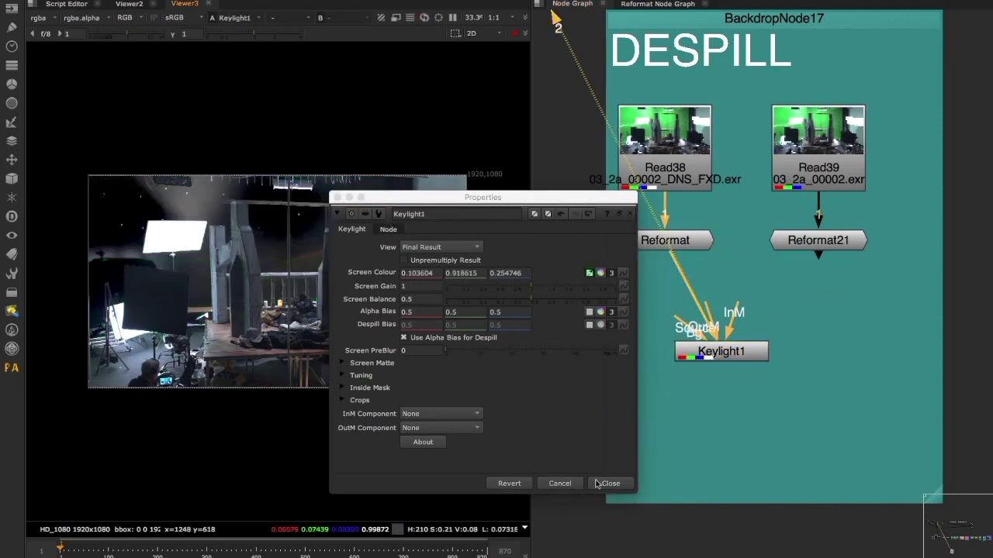
{"action": "left_click", "coordinate": [311, 256], "text": "ctrl"}
{"action": "left_click", "coordinate": [261, 244], "text": "ctrl"}
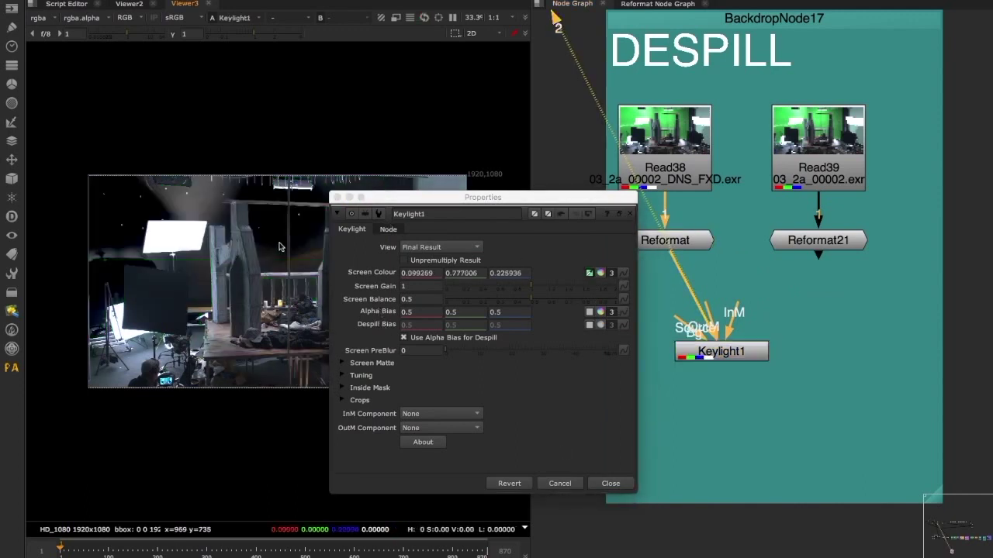
{"action": "left_click", "coordinate": [611, 484]}
{"action": "scroll", "coordinate": [362, 281], "scroll_direction": "up", "scroll_amount": 3}
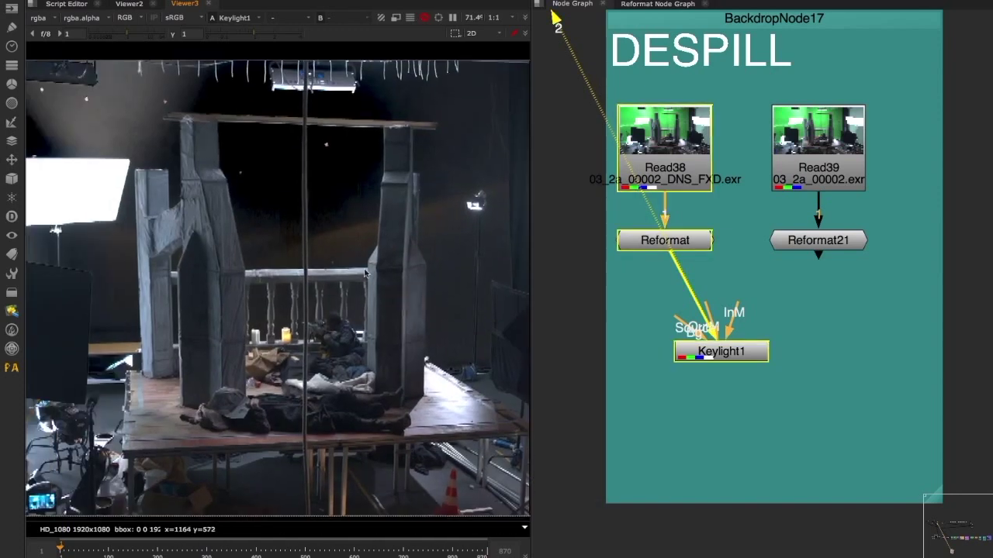
{"action": "left_click", "coordinate": [556, 244]}
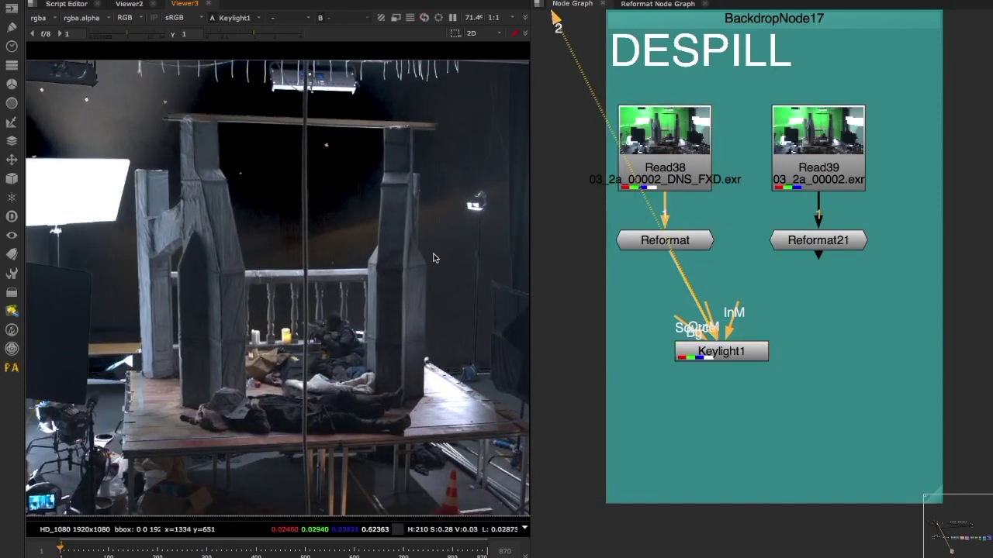
- Move Read39 and Reformat21 together farther away from the Keylight branch
{"action": "middle_click_drag", "start_coordinate": [891, 273], "coordinate": [819, 257]}
{"action": "left_click_drag", "start_coordinate": [827, 267], "coordinate": [631, 39]}
{"action": "left_click_drag", "start_coordinate": [754, 137], "coordinate": [840, 123]}
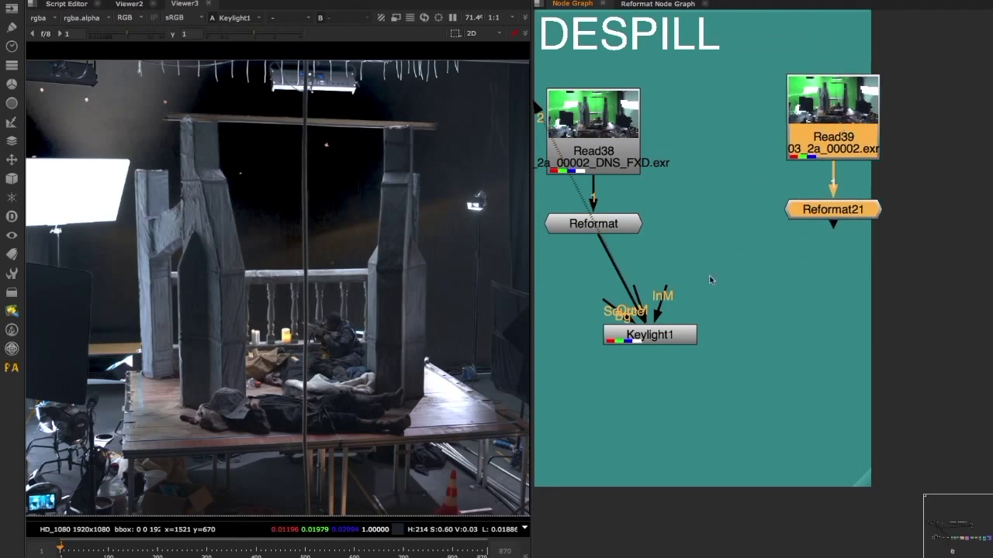
{"action": "middle_click_drag", "start_coordinate": [711, 279], "coordinate": [726, 228]}
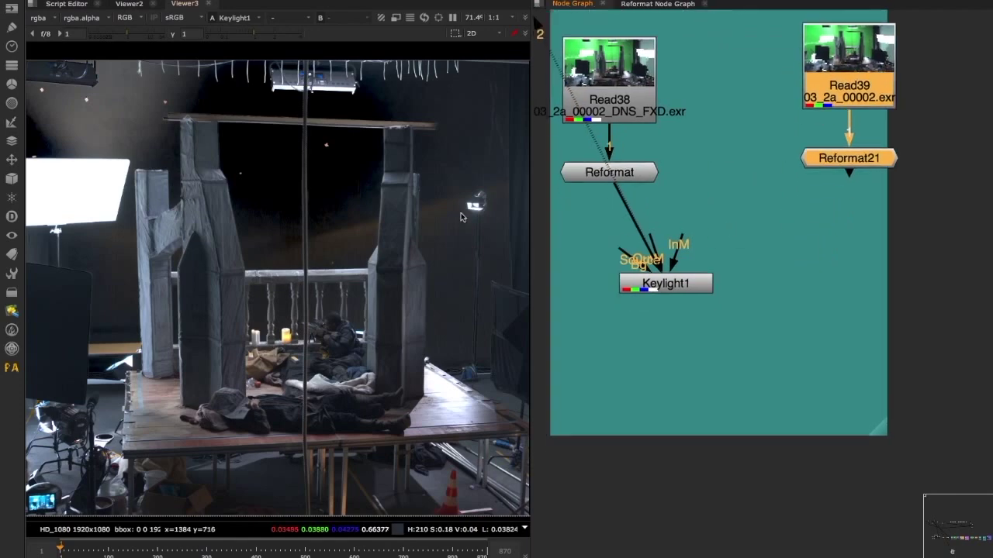
- Add a Merge below Keylight1 with Keylight1 in A and the denoised plate's Reformat in B, spacing the nodes apart
{"action": "middle_click_drag", "start_coordinate": [751, 324], "coordinate": [745, 273]}
{"action": "left_click", "coordinate": [745, 273]}
{"action": "left_click_drag", "start_coordinate": [665, 230], "coordinate": [694, 220]}
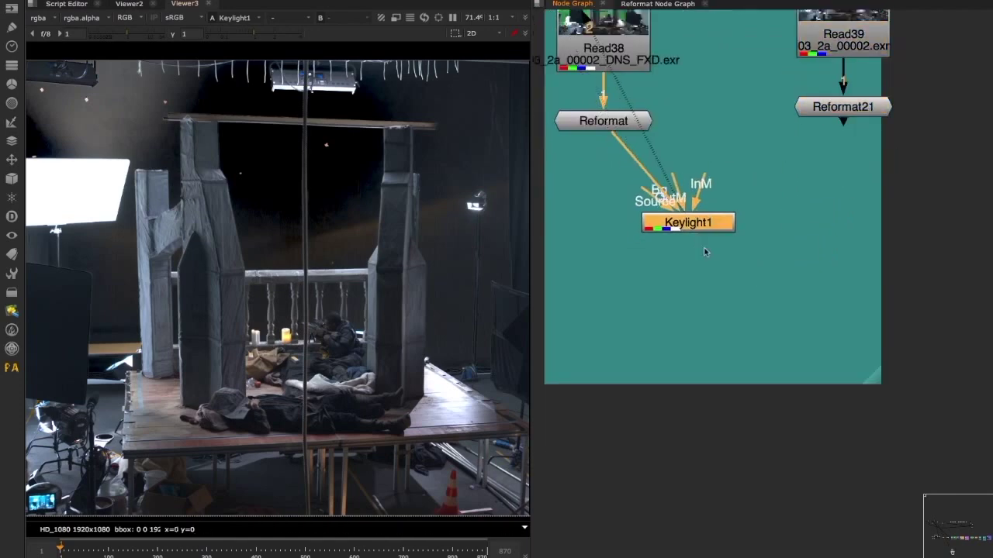
{"action": "key", "text": "m"}
{"action": "left_click", "coordinate": [756, 342]}
{"action": "left_click_drag", "start_coordinate": [861, 227], "coordinate": [732, 315]}
{"action": "left_click_drag", "start_coordinate": [672, 226], "coordinate": [750, 197]}
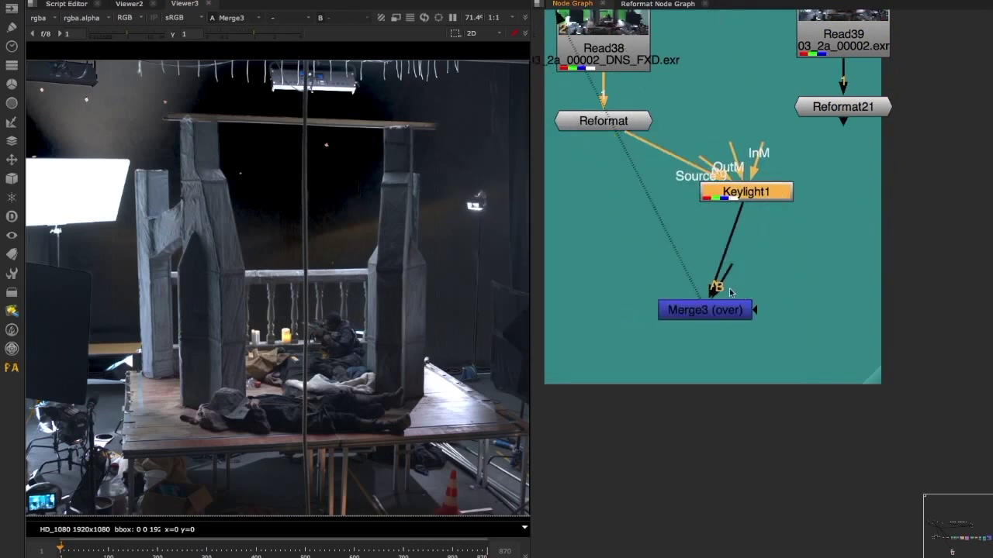
{"action": "left_click_drag", "start_coordinate": [717, 285], "coordinate": [602, 125]}
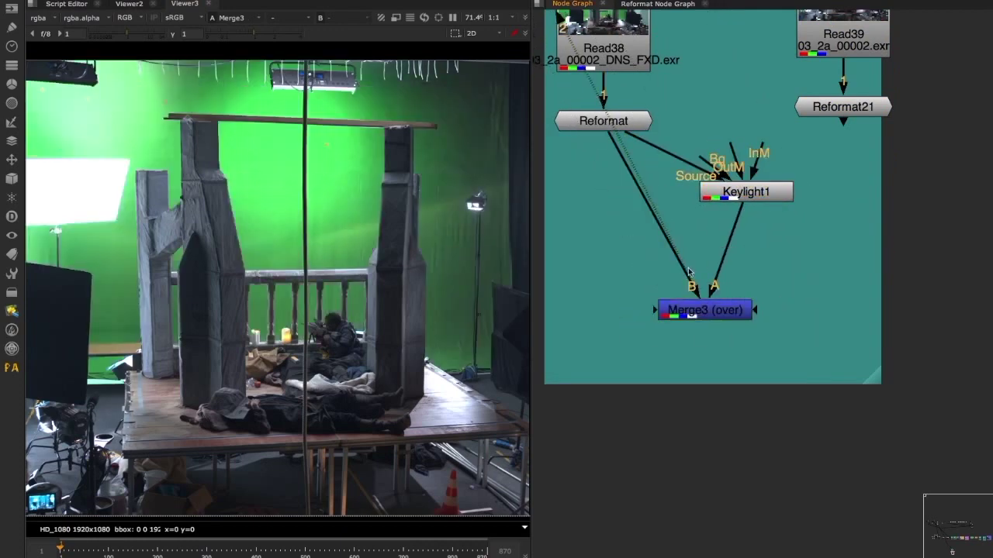
{"action": "left_click_drag", "start_coordinate": [717, 311], "coordinate": [671, 251]}
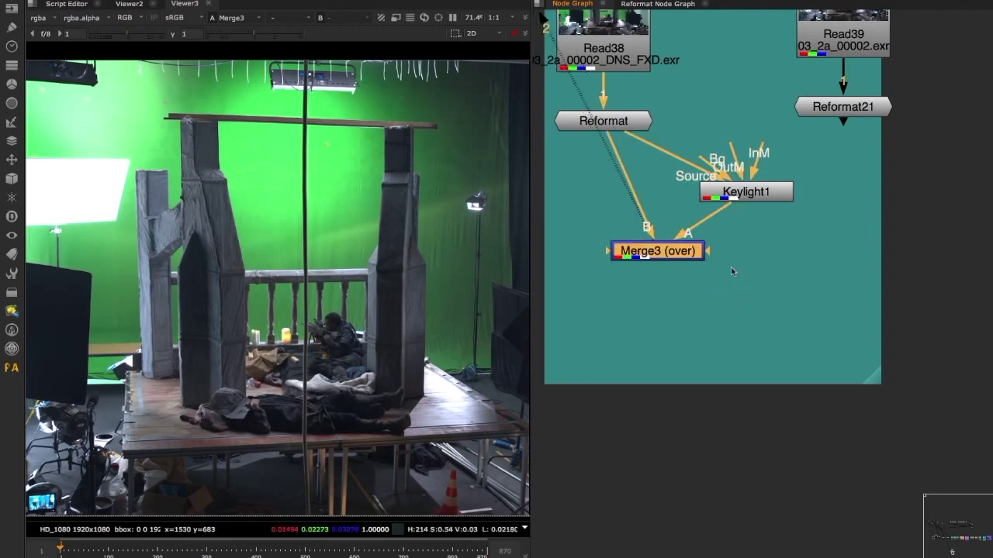
- Set Merge3 to minus with the denoised plate in A and Keylight1 in B, and place it directly below Keylight1
{"action": "double_click", "coordinate": [681, 258]}
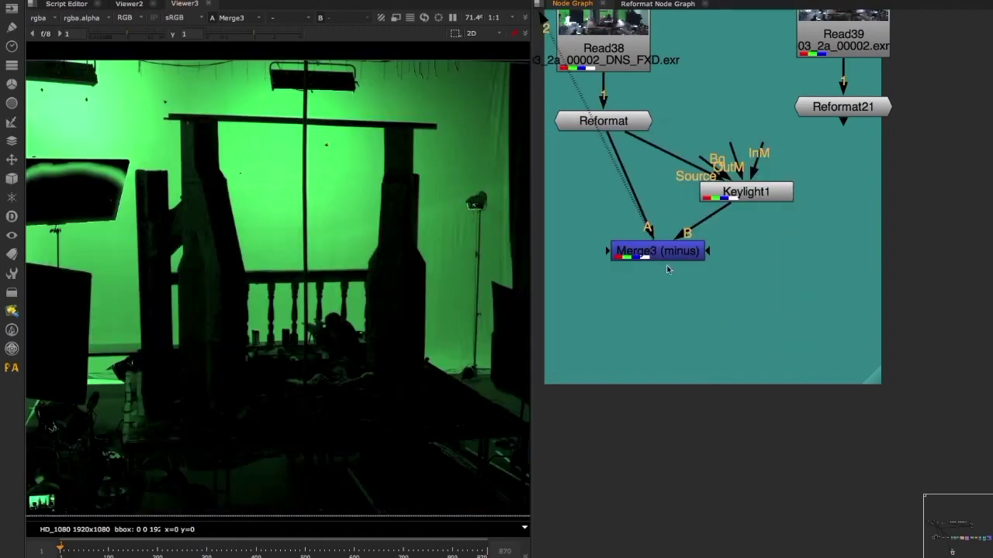
{"action": "left_click_drag", "start_coordinate": [664, 258], "coordinate": [739, 274]}
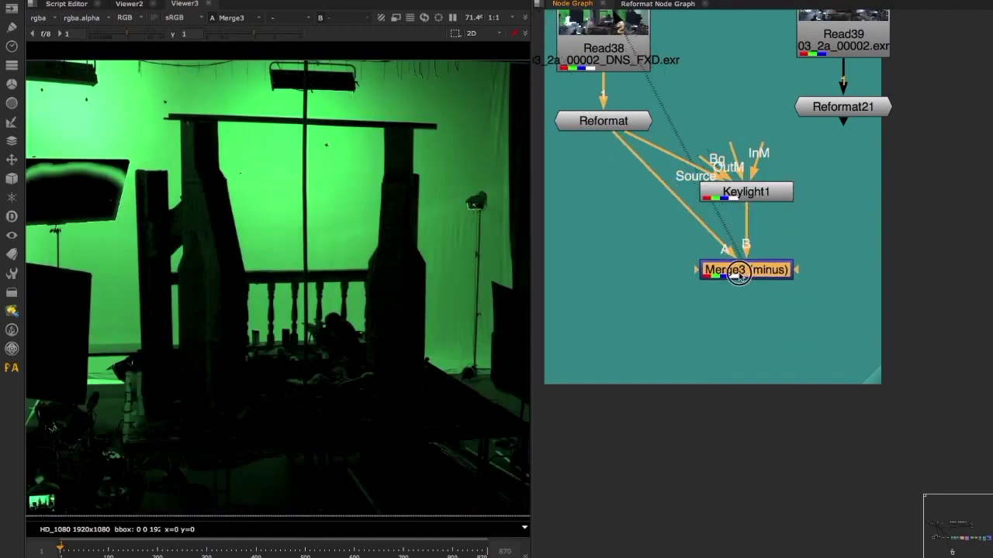
{"action": "middle_click_drag", "start_coordinate": [715, 300], "coordinate": [717, 271]}
- Extend the DESPILL backdrop to make room below the Merge, and look over the extracted green across the plate
{"action": "left_click_drag", "start_coordinate": [877, 352], "coordinate": [892, 432]}
{"action": "left_click", "coordinate": [789, 338]}
{"action": "middle_click_drag", "start_coordinate": [745, 262], "coordinate": [773, 274]}
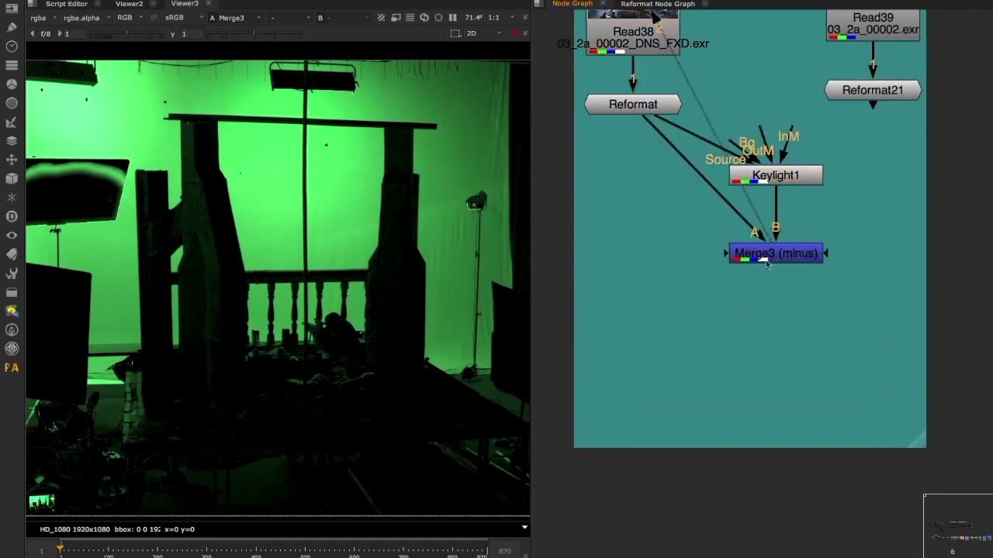
{"action": "middle_click_drag", "start_coordinate": [703, 266], "coordinate": [709, 290]}
{"action": "middle_click_drag", "start_coordinate": [400, 251], "coordinate": [486, 249]}
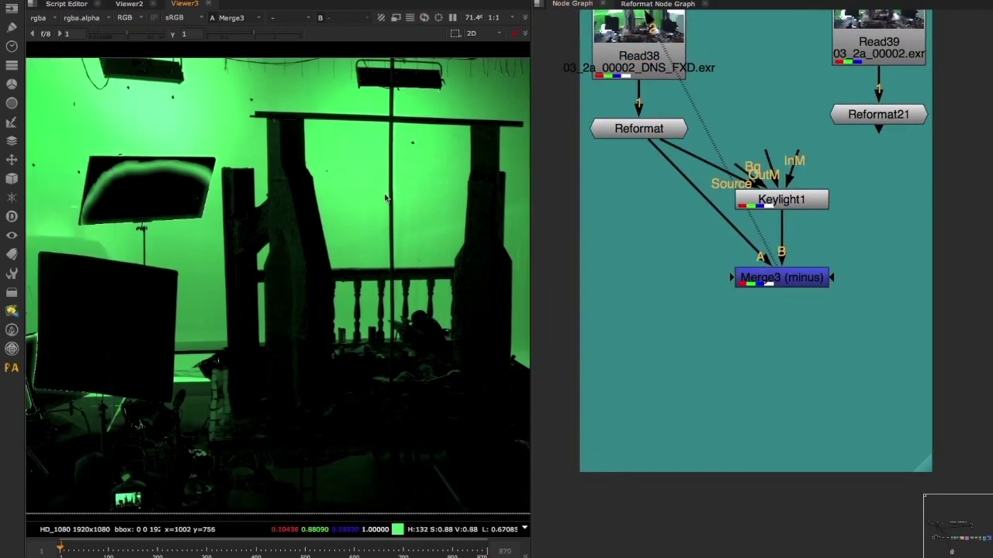
{"action": "middle_click_drag", "start_coordinate": [466, 255], "coordinate": [404, 235]}
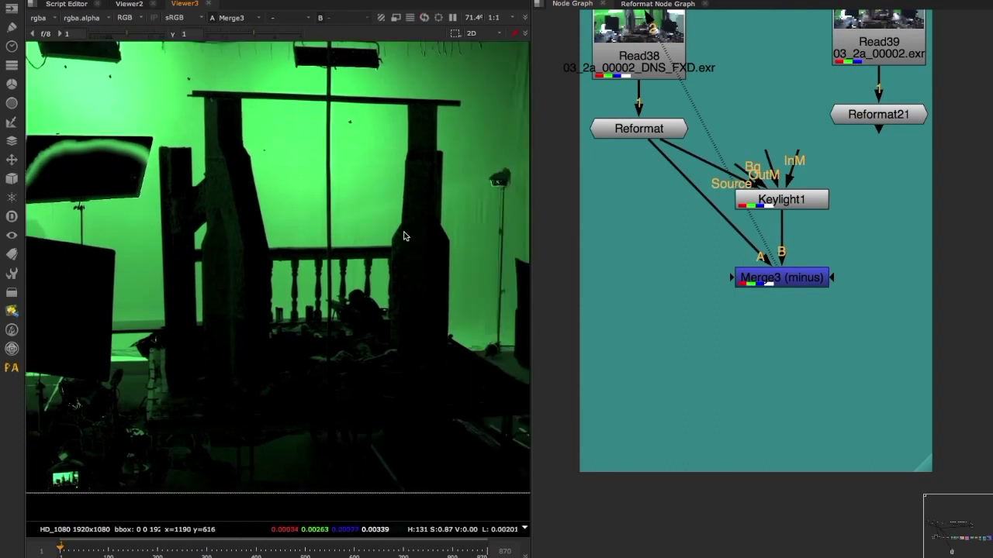
- Place Keylight1 straight below Reformat, level with Merge3, and view its output
{"action": "left_click_drag", "start_coordinate": [783, 191], "coordinate": [640, 266]}
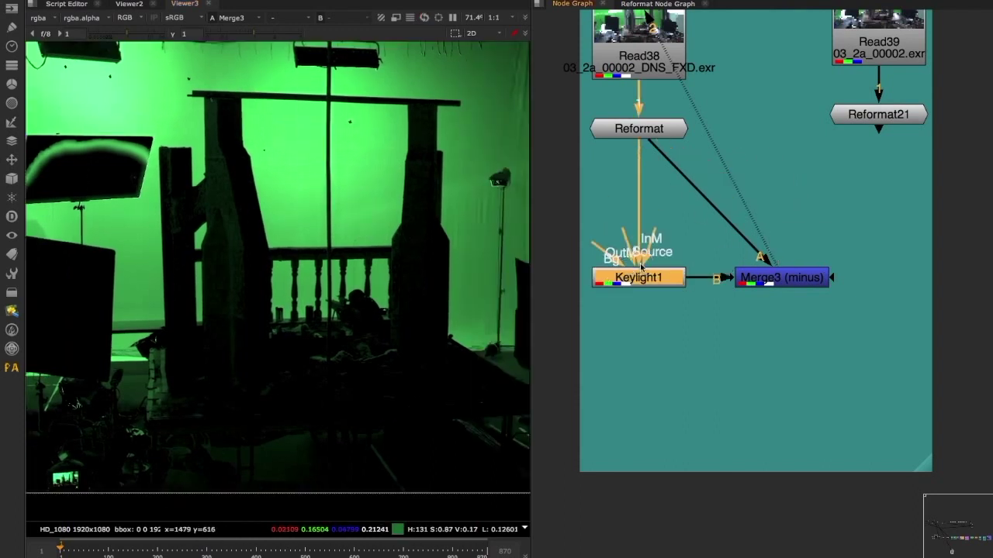
{"action": "middle_click_drag", "start_coordinate": [641, 266], "coordinate": [647, 238]}
{"action": "key", "text": "2"}
{"action": "left_click", "coordinate": [599, 118]}
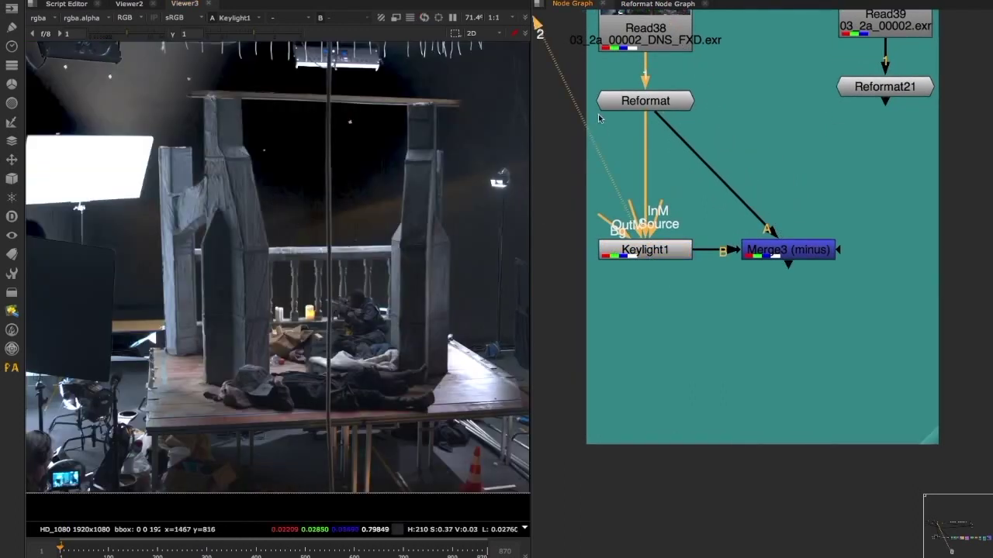
- View the denoised plate at Reformat, and switch back to the minus Merge's output to compare them
{"action": "middle_click_drag", "start_coordinate": [599, 118], "coordinate": [605, 130]}
{"action": "left_click", "coordinate": [623, 110]}
{"action": "key", "text": "2"}
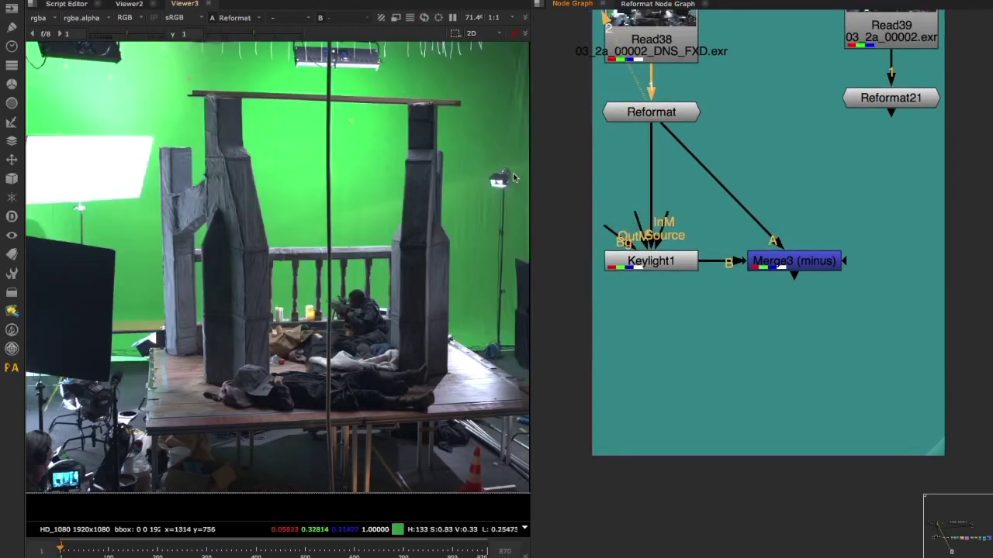
{"action": "middle_click_drag", "start_coordinate": [797, 256], "coordinate": [768, 201]}
{"action": "left_click", "coordinate": [767, 203]}
{"action": "key", "text": "1"}
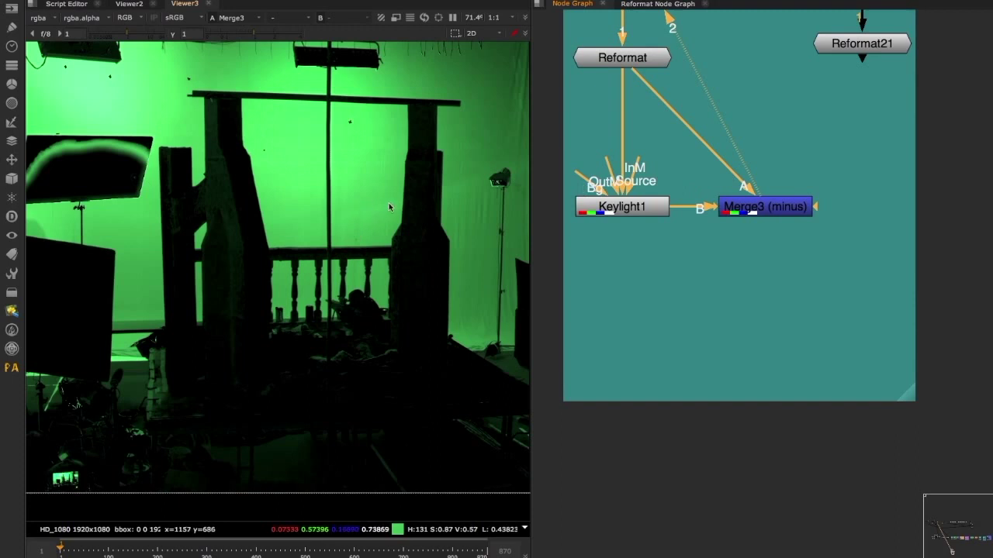
- Add a Saturation node below Merge3, desaturate the extracted green to grey, and close its properties
{"action": "middle_click_drag", "start_coordinate": [774, 210], "coordinate": [748, 187]}
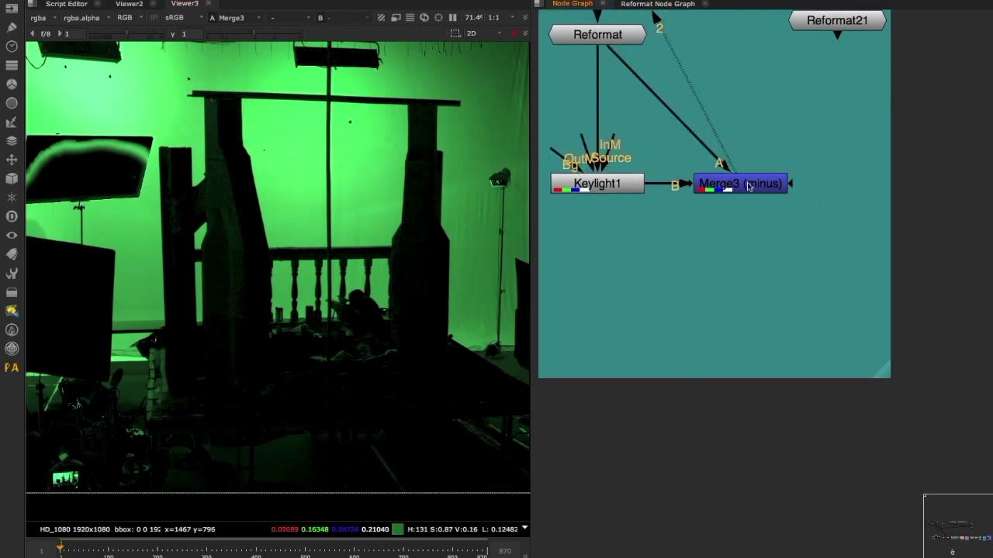
{"action": "key", "text": "Tab"}
{"action": "type", "text": "sat"}
{"action": "key", "text": "Return"}
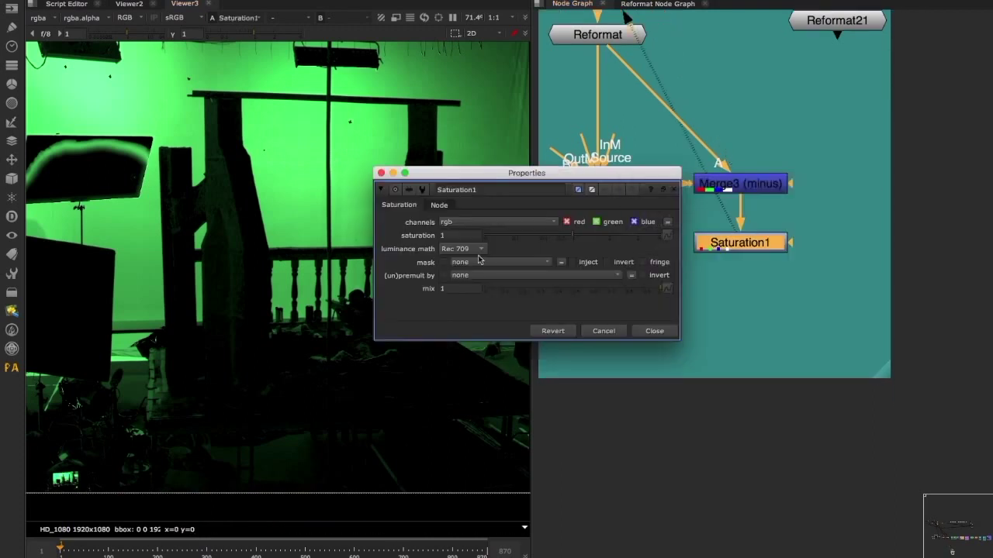
{"action": "left_click_drag", "start_coordinate": [509, 242], "coordinate": [487, 235]}
{"action": "left_click", "coordinate": [667, 328]}
{"action": "left_click", "coordinate": [660, 312]}
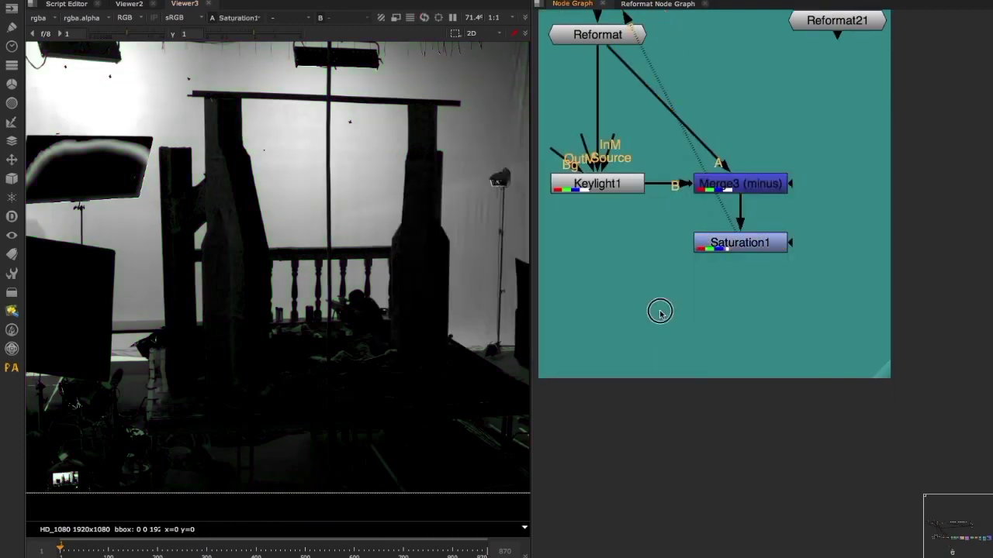
- Add a plus Merge with Saturation1 in A and Keylight1 in B, and place it below Keylight1
{"action": "key", "text": "m"}
{"action": "left_click_drag", "start_coordinate": [667, 293], "coordinate": [737, 244]}
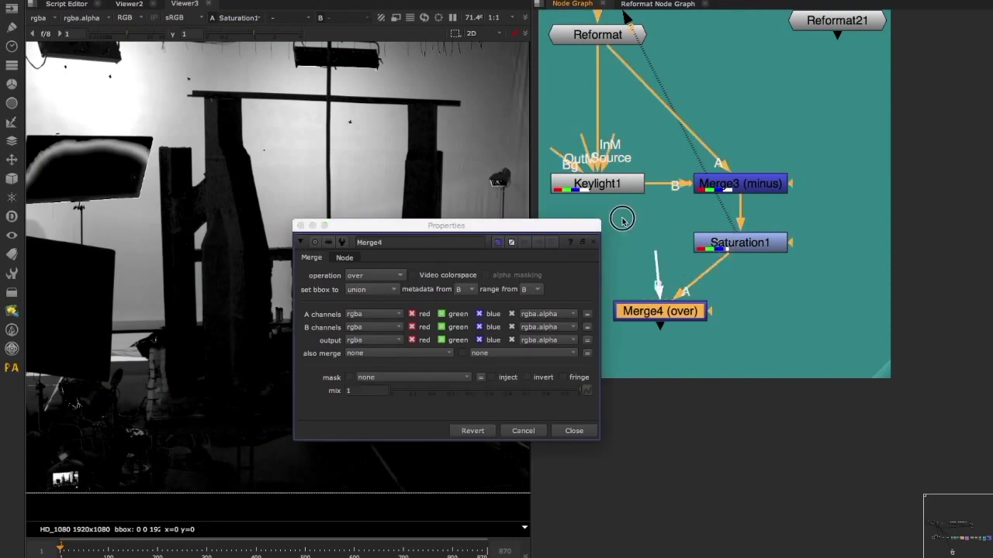
{"action": "left_click_drag", "start_coordinate": [622, 220], "coordinate": [613, 194]}
{"action": "left_click", "coordinate": [398, 277]}
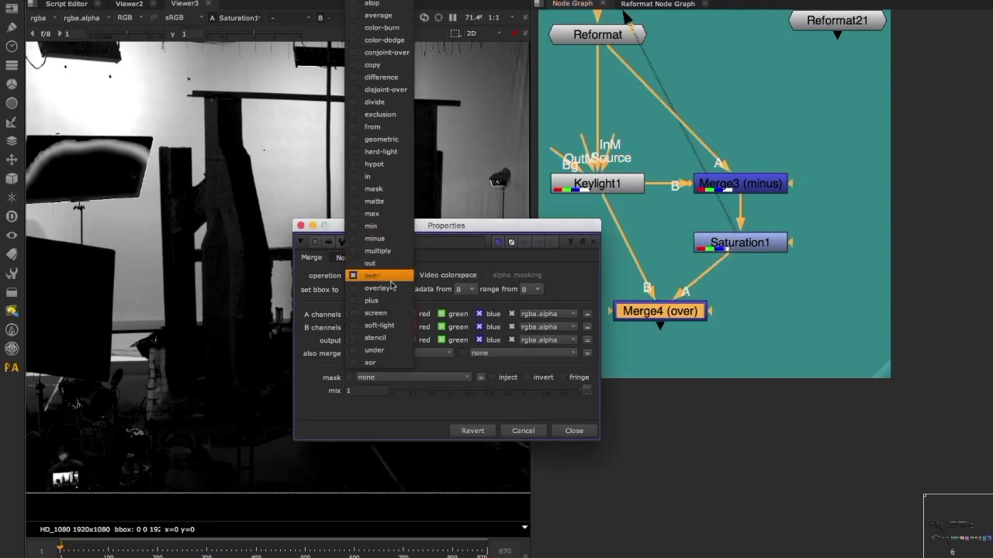
{"action": "left_click", "coordinate": [372, 300]}
{"action": "left_click", "coordinate": [574, 431]}
{"action": "left_click_drag", "start_coordinate": [650, 318], "coordinate": [587, 260]}
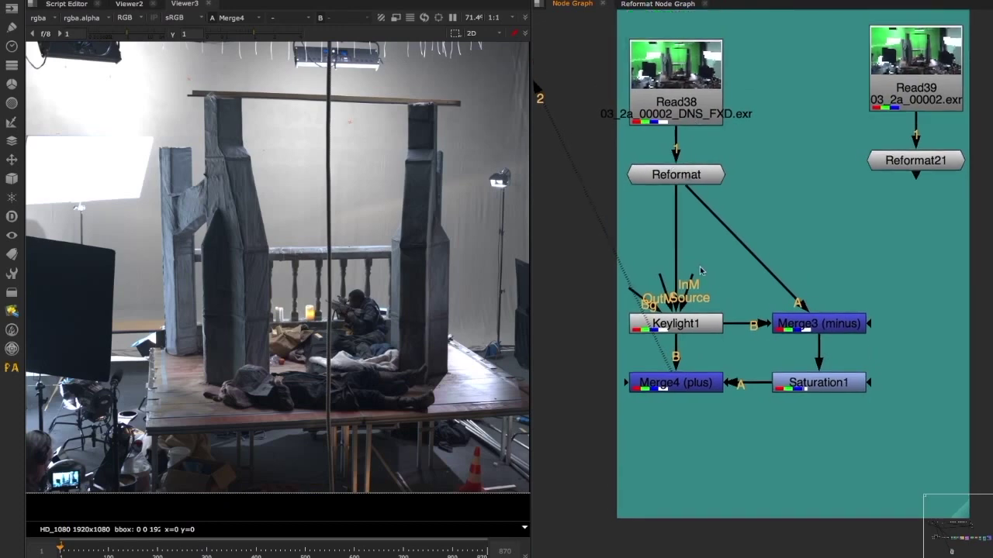
- Insert a Dot below Reformat so that it feeds both Keylight1 and Merge3
{"action": "left_click", "coordinate": [677, 175]}
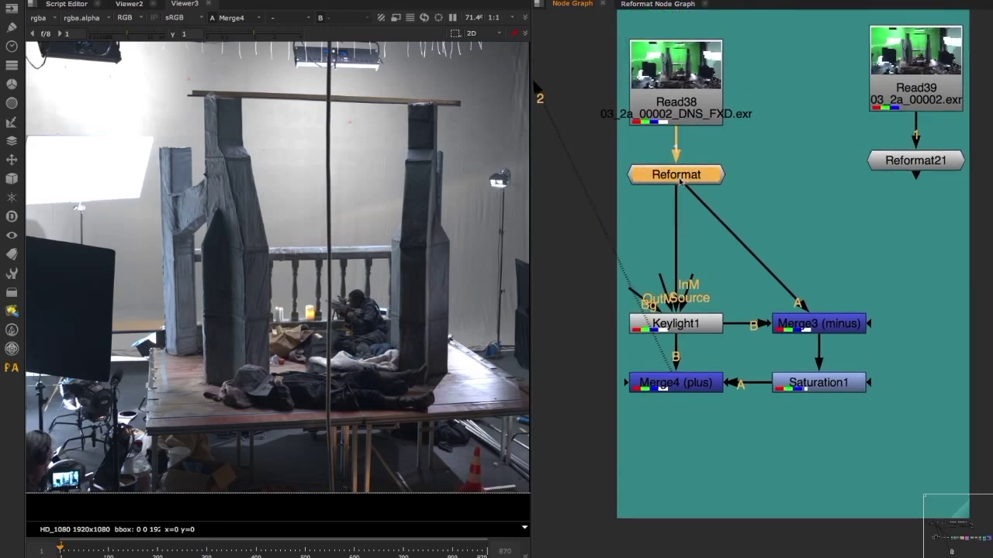
{"action": "key", "text": "."}
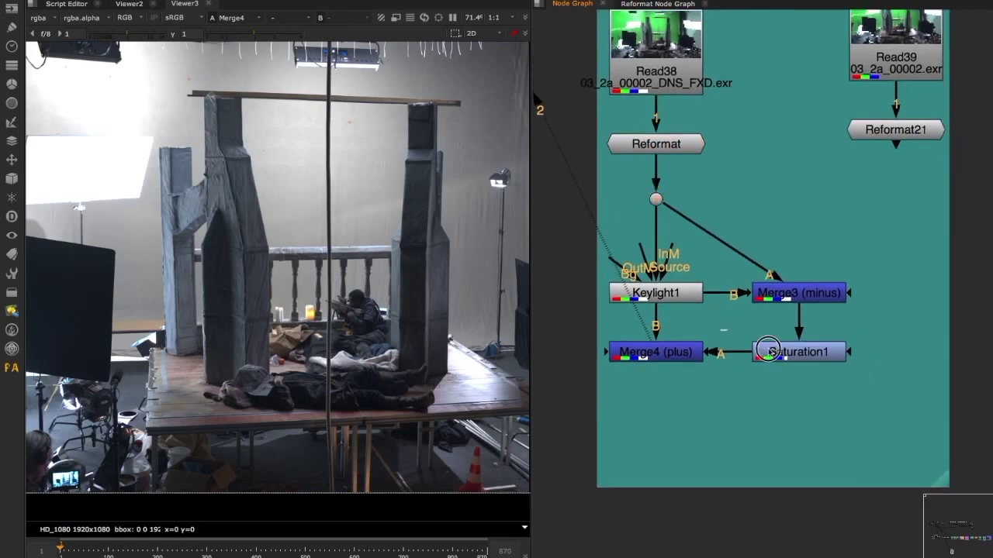
- Toggle Saturation1 off and on, disable the plus Merge, and examine the set's edges in the Keylight result up close
{"action": "left_click", "coordinate": [775, 352]}
{"action": "key", "text": "d"}
{"action": "key", "text": "d"}
{"action": "left_click", "coordinate": [672, 349]}
{"action": "key", "text": "d"}
{"action": "scroll", "coordinate": [515, 243], "scroll_direction": "up", "scroll_amount": 3}
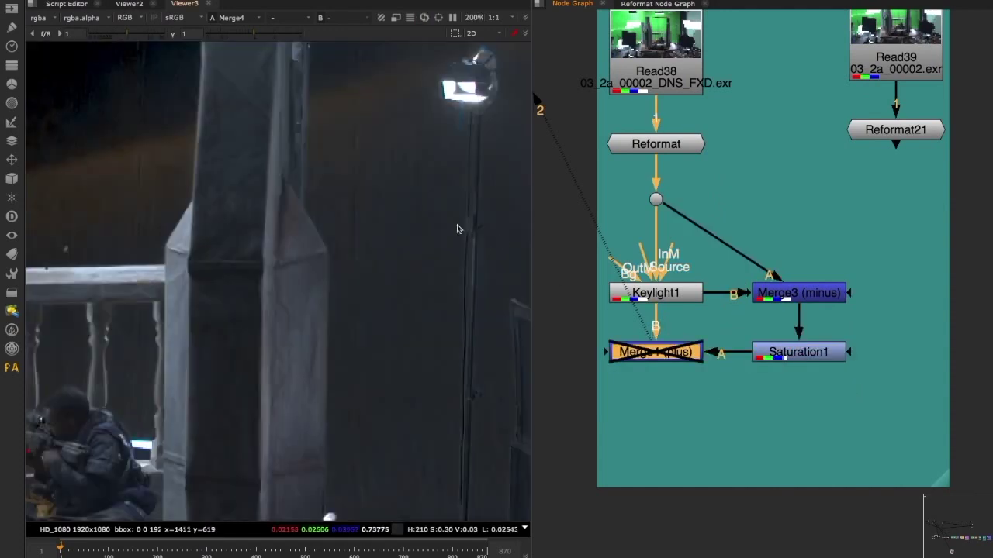
{"action": "middle_click_drag", "start_coordinate": [207, 268], "coordinate": [313, 271]}
{"action": "middle_click_drag", "start_coordinate": [235, 329], "coordinate": [417, 330]}
{"action": "scroll", "coordinate": [416, 331], "scroll_direction": "down", "scroll_amount": 3}
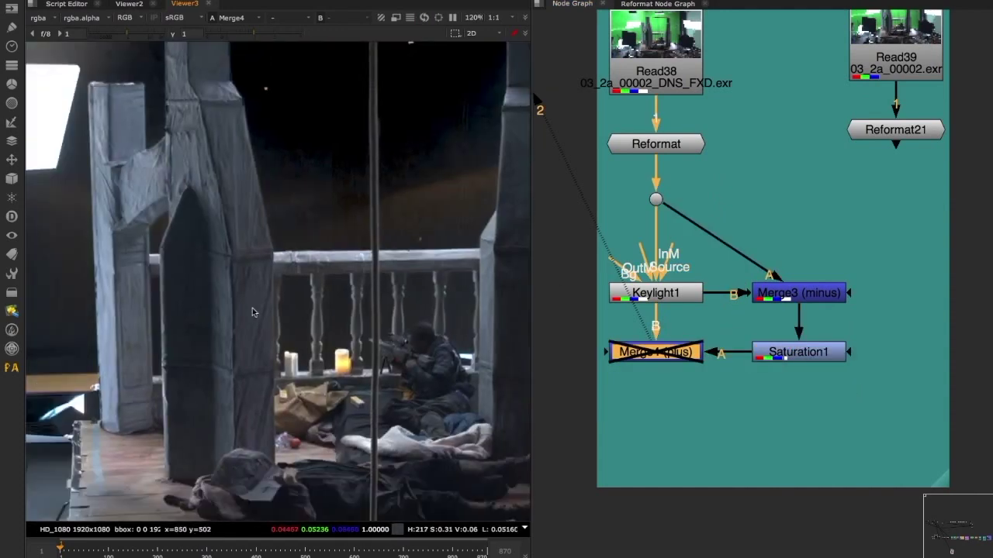
- Feed the Dot from Reformat21 instead, and examine the original plate's grain around the columns and railing
{"action": "middle_click_drag", "start_coordinate": [656, 161], "coordinate": [654, 198]}
{"action": "left_click_drag", "start_coordinate": [654, 198], "coordinate": [885, 166]}
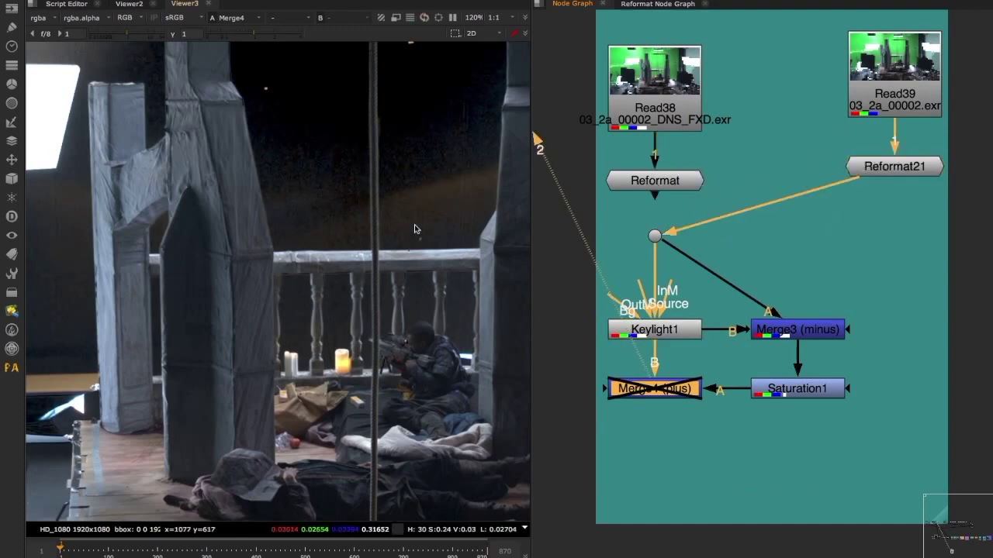
{"action": "scroll", "coordinate": [452, 150], "scroll_direction": "up", "scroll_amount": 3}
{"action": "scroll", "coordinate": [305, 284], "scroll_direction": "down", "scroll_amount": 2}
{"action": "scroll", "coordinate": [319, 365], "scroll_direction": "down", "scroll_amount": 3}
{"action": "middle_click_drag", "start_coordinate": [320, 364], "coordinate": [350, 242]}
{"action": "scroll", "coordinate": [307, 259], "scroll_direction": "up", "scroll_amount": 2}
{"action": "scroll", "coordinate": [308, 259], "scroll_direction": "up", "scroll_amount": 2}
{"action": "scroll", "coordinate": [380, 258], "scroll_direction": "down", "scroll_amount": 3}
{"action": "scroll", "coordinate": [414, 269], "scroll_direction": "up", "scroll_amount": 4}
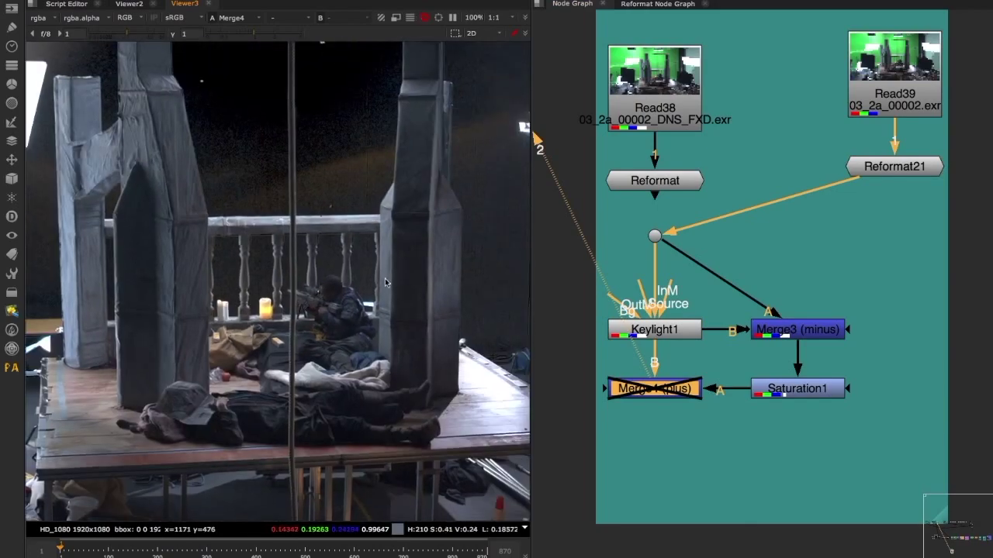
- Re-enable the plus Merge and examine the railing and soldier against the restored backdrop
{"action": "left_click", "coordinate": [655, 389]}
{"action": "key", "text": "d"}
{"action": "scroll", "coordinate": [448, 253], "scroll_direction": "down", "scroll_amount": 2}
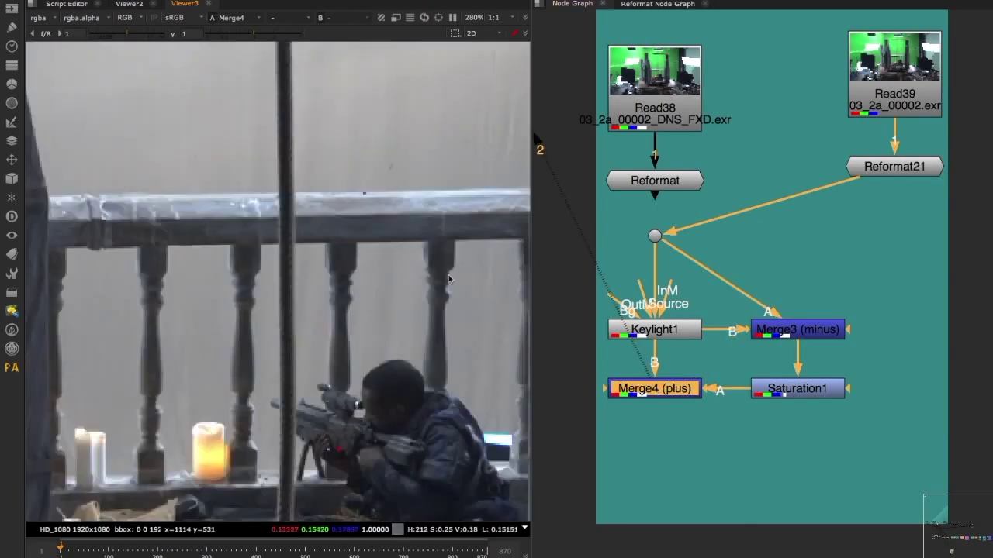
{"action": "scroll", "coordinate": [369, 259], "scroll_direction": "down", "scroll_amount": 2}
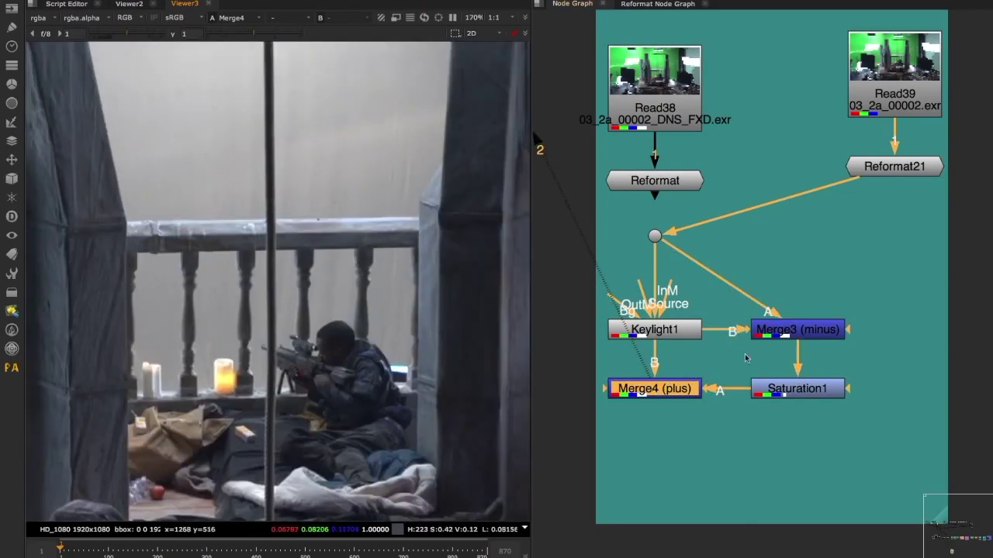
- Add a Grade after Saturation1, set its gain to 0.085, and check the darkened backdrop around the railing
{"action": "left_click", "coordinate": [801, 398]}
{"action": "key", "text": "g"}
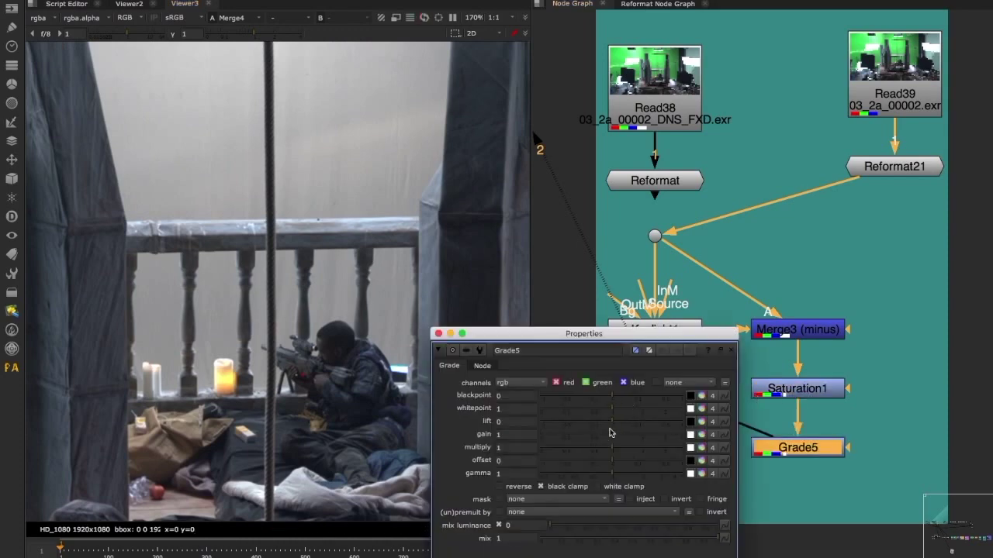
{"action": "left_click", "coordinate": [554, 434]}
{"action": "left_click_drag", "start_coordinate": [554, 435], "coordinate": [560, 434]}
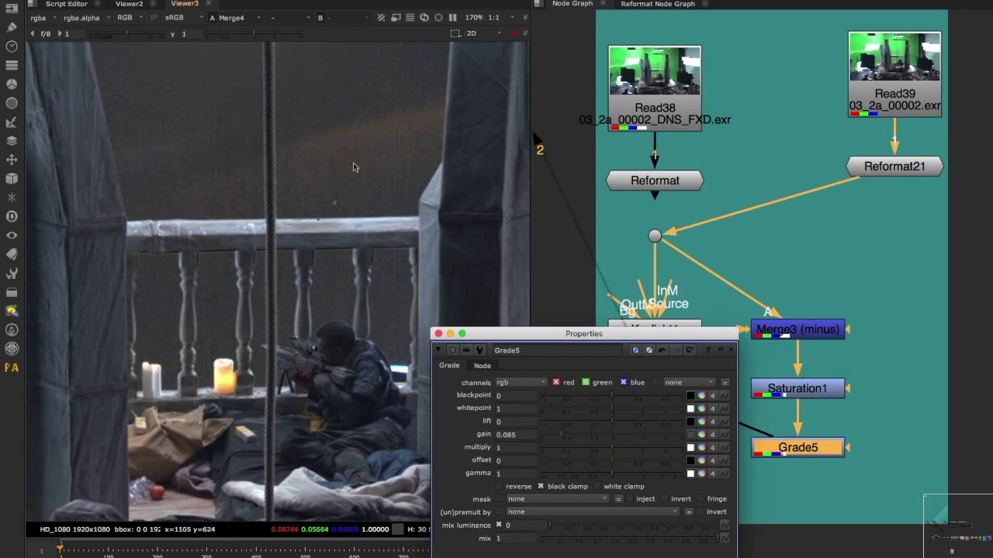
{"action": "middle_click_drag", "start_coordinate": [175, 205], "coordinate": [300, 208]}
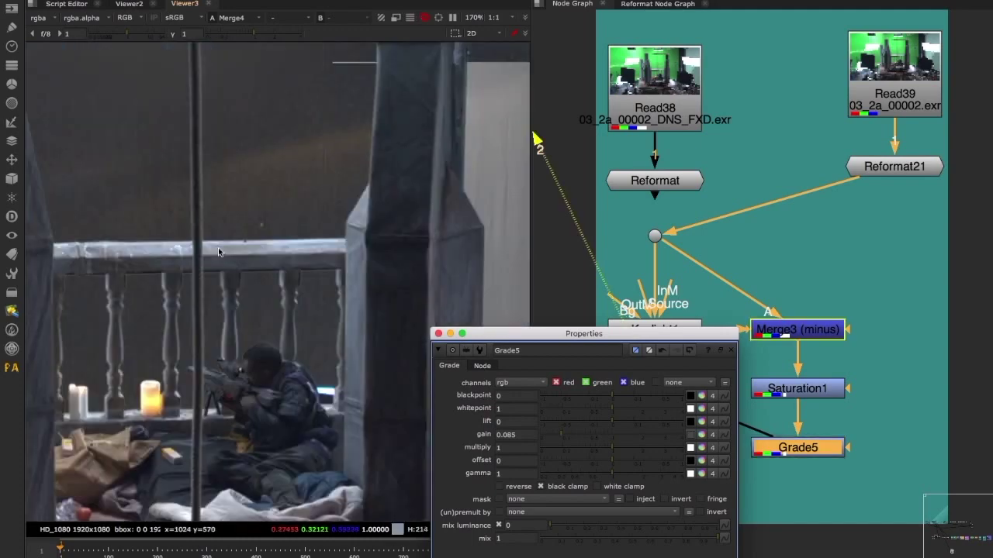
{"action": "middle_click_drag", "start_coordinate": [219, 252], "coordinate": [242, 250]}
- Reconnect the Dot to the denoised plate's Reformat and close the Grade's properties
{"action": "left_click_drag", "start_coordinate": [833, 181], "coordinate": [655, 180]}
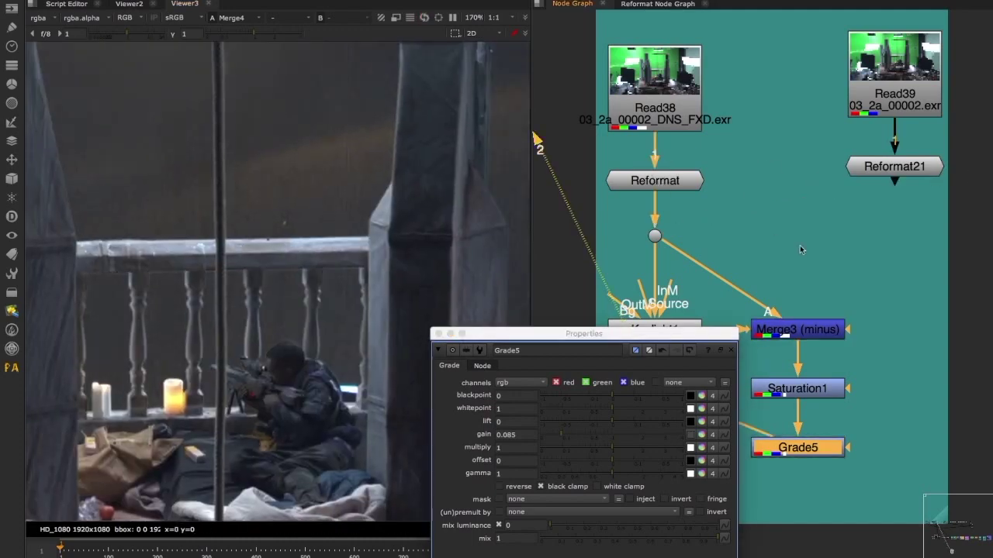
{"action": "scroll", "coordinate": [728, 250], "scroll_direction": "down", "scroll_amount": 3}
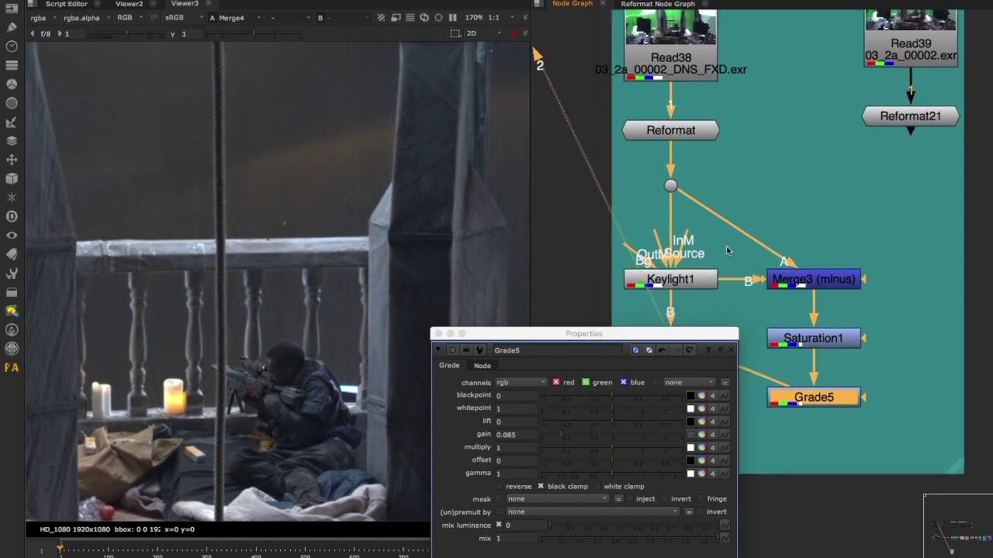
{"action": "left_click_drag", "start_coordinate": [691, 332], "coordinate": [609, 309]}
{"action": "scroll", "coordinate": [709, 126], "scroll_direction": "up", "scroll_amount": 2}
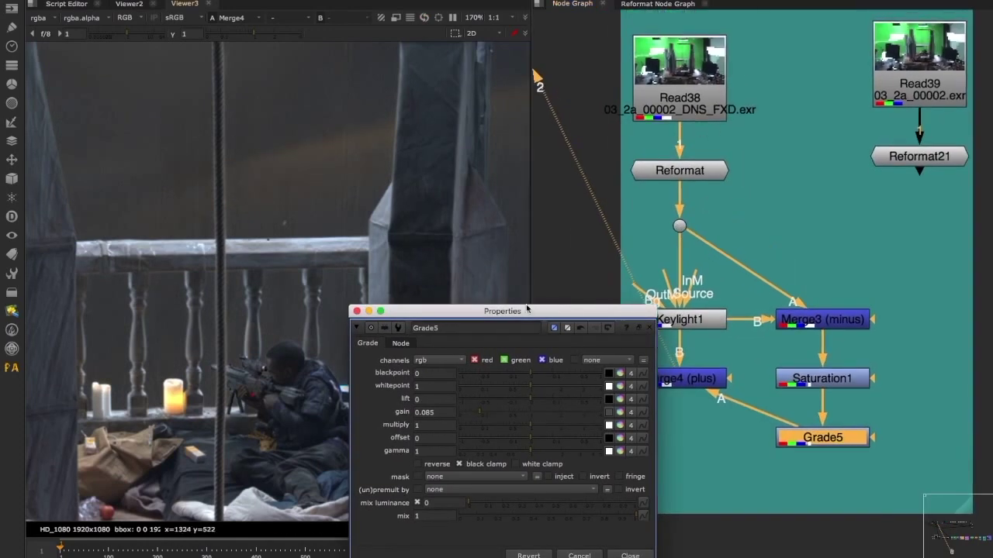
{"action": "left_click_drag", "start_coordinate": [533, 311], "coordinate": [472, 113]}
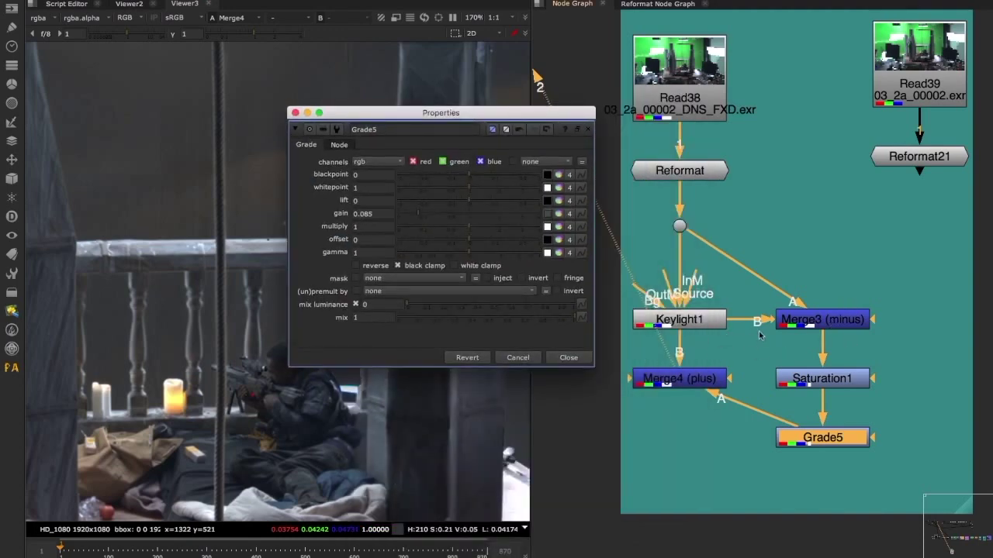
{"action": "left_click", "coordinate": [571, 359]}
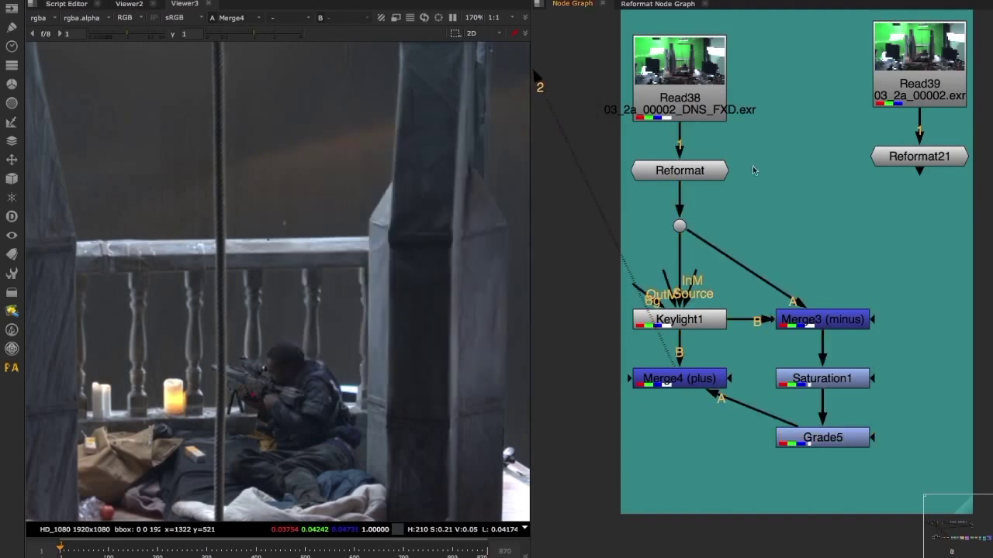
{"action": "left_click", "coordinate": [691, 378]}
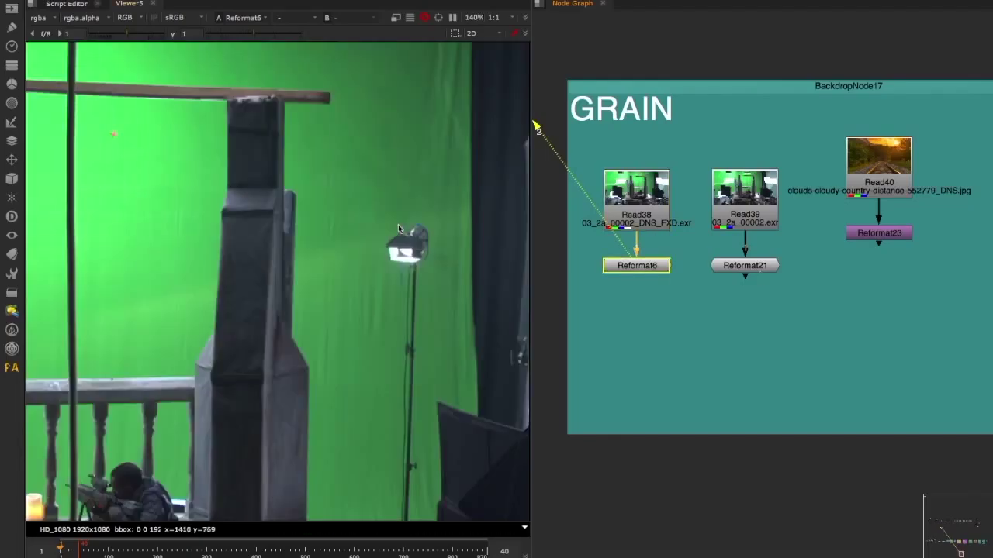
- In the GRAIN setup, compare the denoised plate at Reformat6 with the original plate at Reformat21 up close
{"action": "scroll", "coordinate": [398, 224], "scroll_direction": "up", "scroll_amount": 2}
{"action": "middle_click_drag", "start_coordinate": [188, 154], "coordinate": [309, 153]}
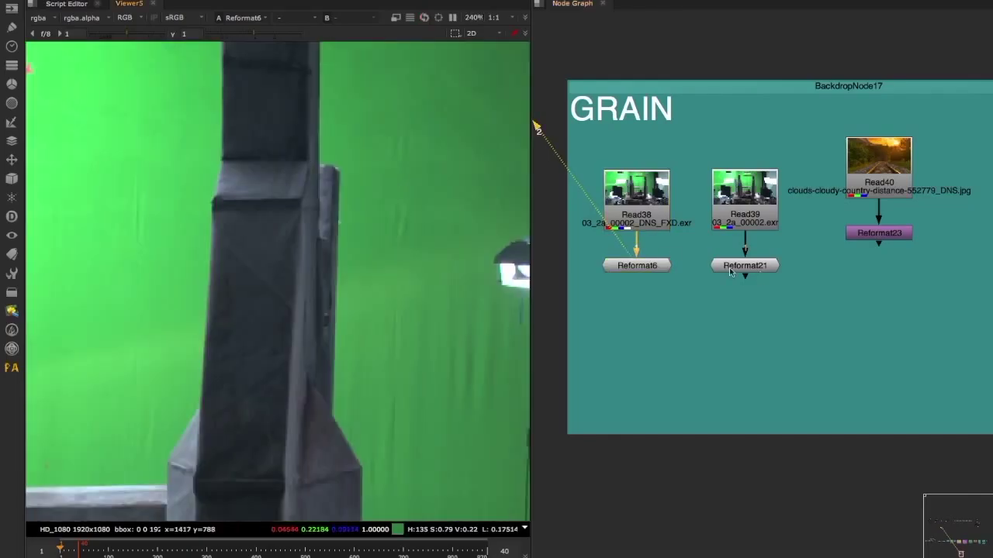
{"action": "key", "text": "1"}
{"action": "scroll", "coordinate": [449, 184], "scroll_direction": "up", "scroll_amount": 3}
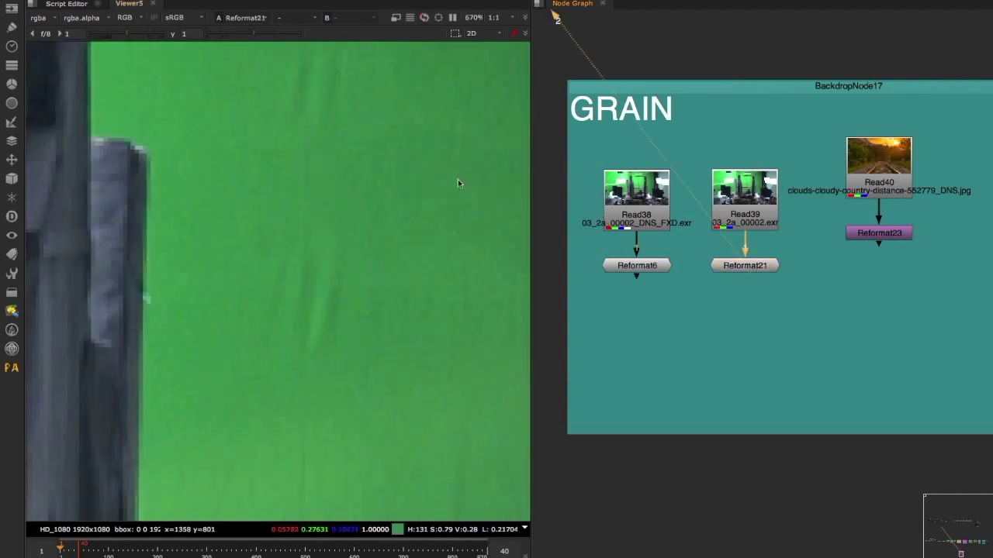
{"action": "scroll", "coordinate": [390, 217], "scroll_direction": "down", "scroll_amount": 6}
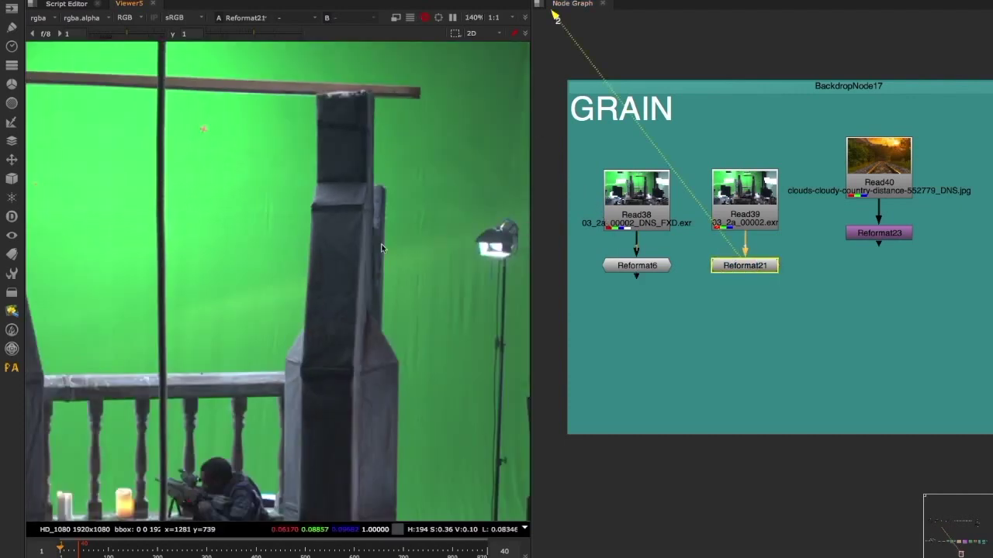
- Merge the denoised plate's Reformat6 as B with the original plate's Reformat21 as A, and set the operation to minus
{"action": "middle_click_drag", "start_coordinate": [382, 248], "coordinate": [323, 210]}
{"action": "middle_click_drag", "start_coordinate": [660, 313], "coordinate": [638, 295]}
{"action": "left_click", "coordinate": [616, 249]}
{"action": "left_click", "coordinate": [722, 248], "text": "shift"}
{"action": "key", "text": "m"}
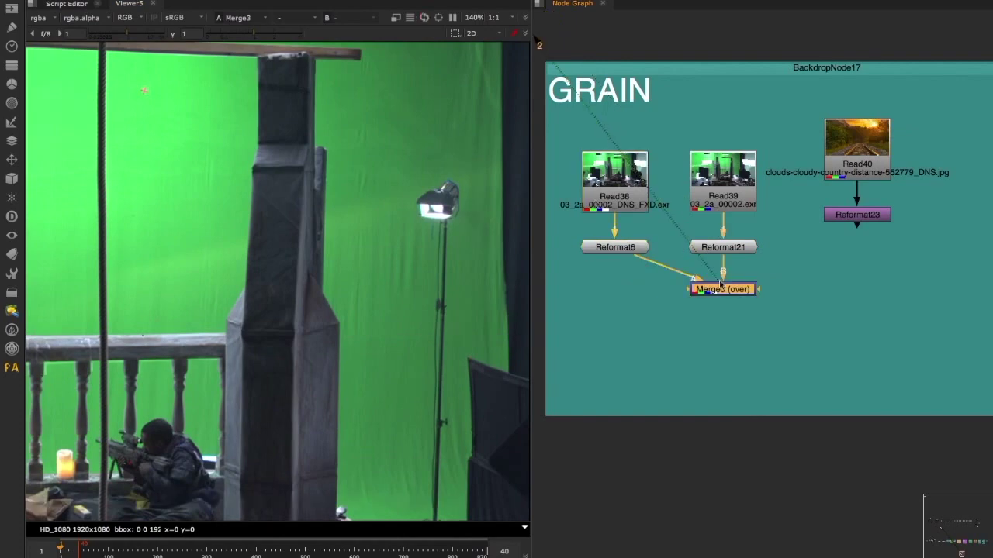
{"action": "double_click", "coordinate": [717, 292]}
{"action": "left_click", "coordinate": [551, 188]}
{"action": "left_click", "coordinate": [557, 224]}
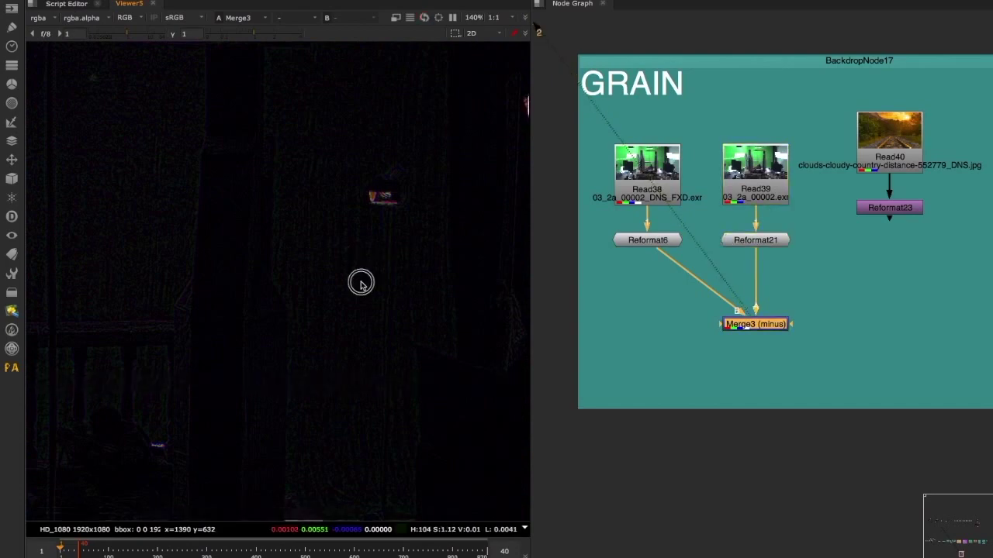
{"action": "middle_click_drag", "start_coordinate": [646, 328], "coordinate": [678, 310]}
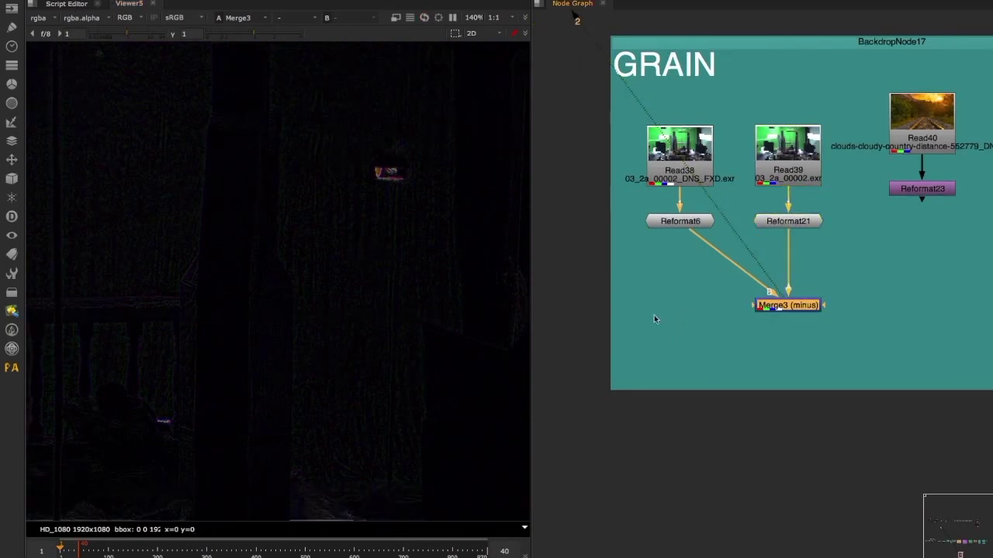
- Add another Merge fed by the minus Merge as its A input and set its operation to plus
{"action": "key", "text": "m"}
{"action": "left_click", "coordinate": [678, 223]}
{"action": "key", "text": "2"}
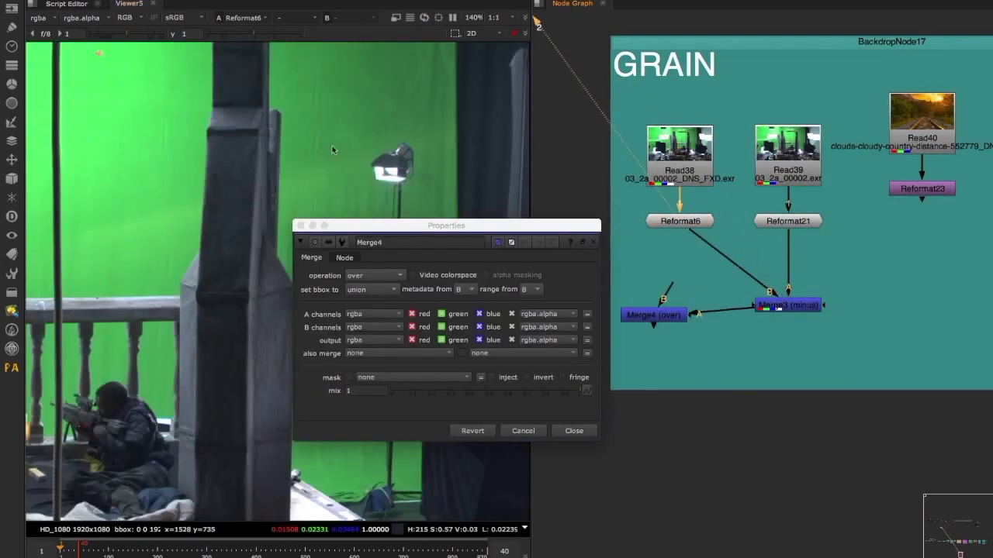
{"action": "scroll", "coordinate": [331, 150], "scroll_direction": "up", "scroll_amount": 5}
{"action": "left_click", "coordinate": [665, 316]}
{"action": "left_click", "coordinate": [376, 276]}
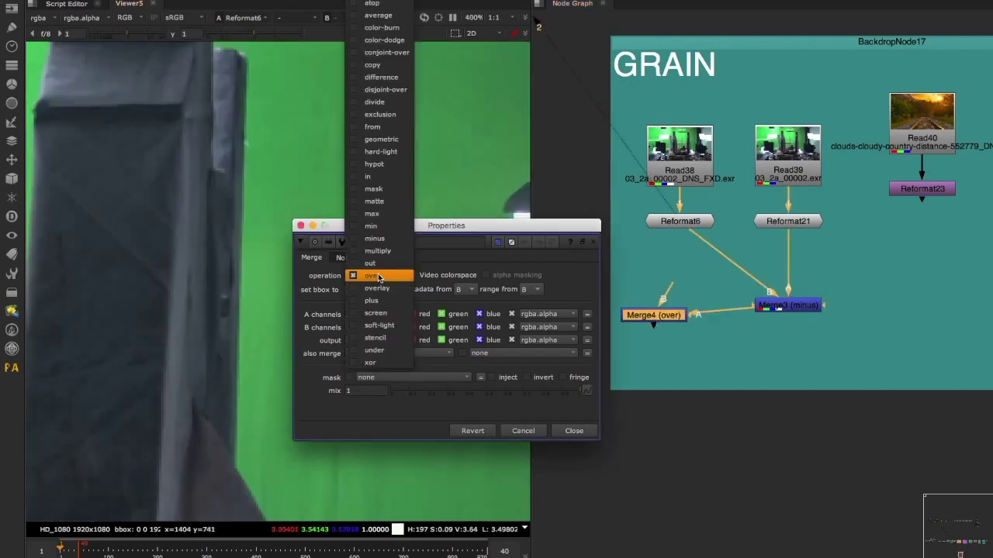
{"action": "left_click", "coordinate": [384, 302]}
{"action": "left_click", "coordinate": [576, 431]}
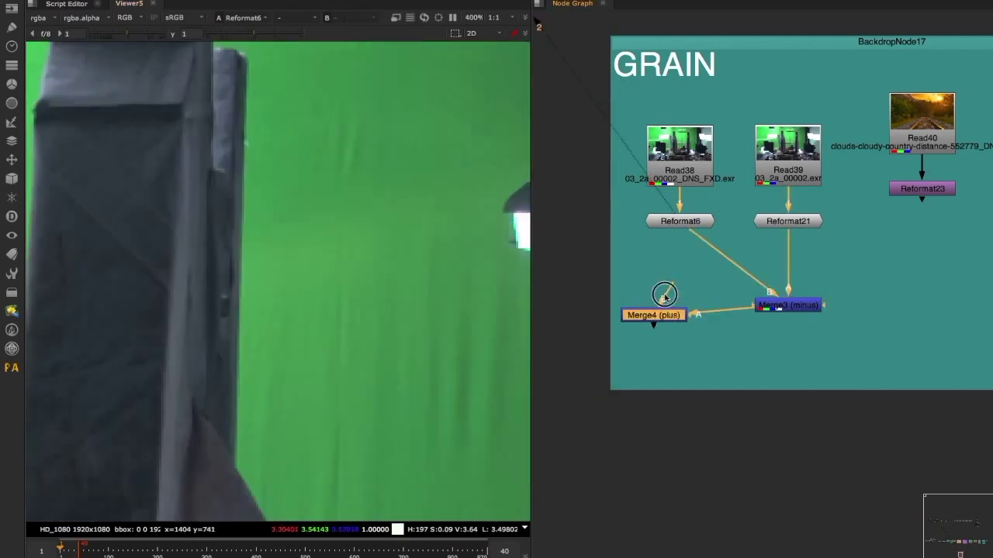
- Connect the plus Merge's B input to Reformat6, align the node under it, and view its result
{"action": "left_click_drag", "start_coordinate": [664, 293], "coordinate": [679, 221]}
{"action": "left_click_drag", "start_coordinate": [664, 326], "coordinate": [693, 308]}
{"action": "key", "text": "1"}
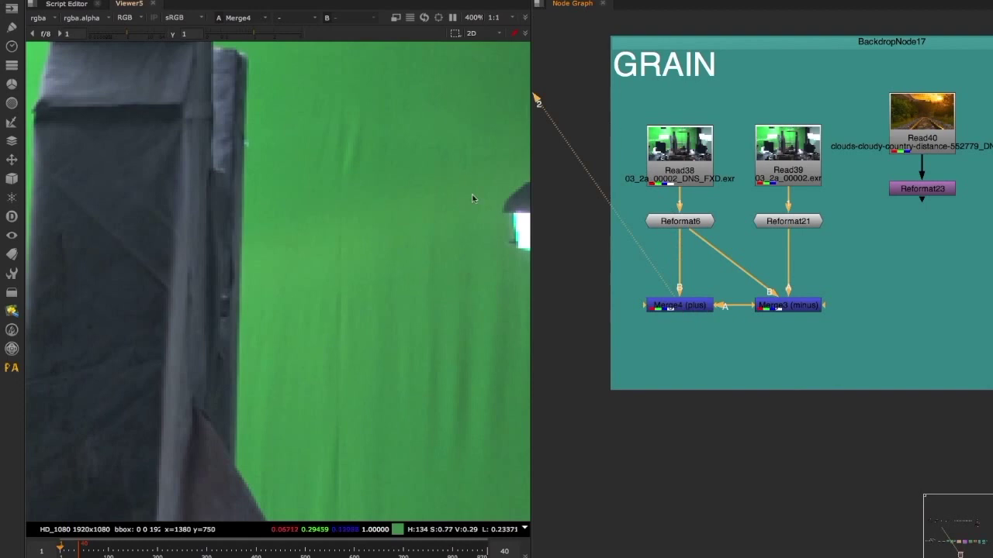
- Compare the plus Merge's regrained result with the original plate at Reformat21
{"action": "left_click", "coordinate": [778, 221]}
{"action": "key", "text": "2"}
{"action": "left_click", "coordinate": [780, 221]}
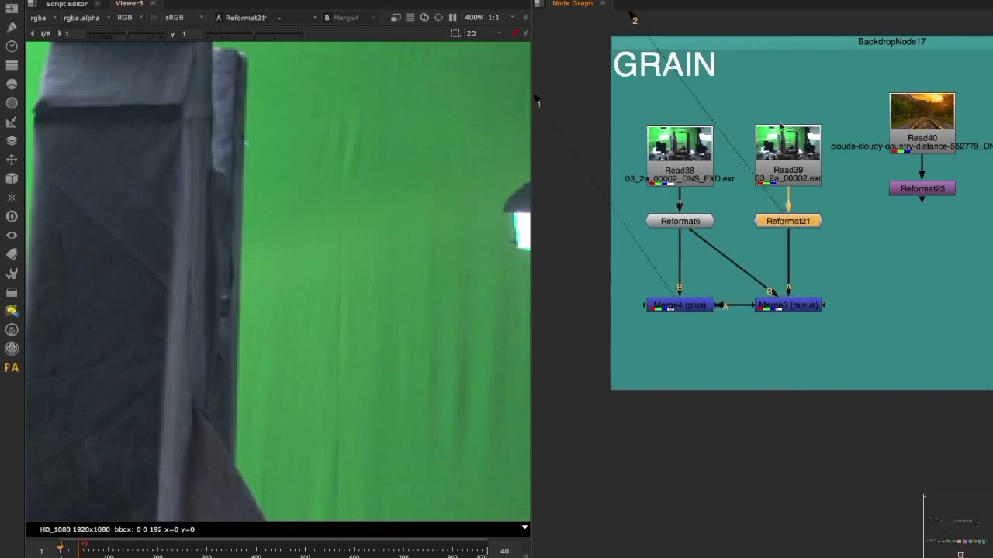
{"action": "left_click", "coordinate": [674, 305]}
{"action": "left_click", "coordinate": [787, 305]}
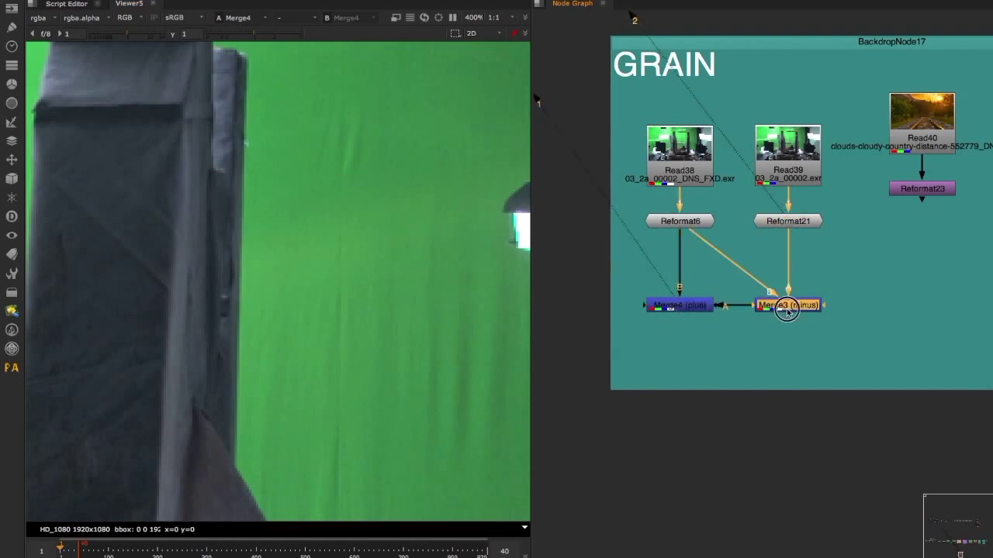
{"action": "key", "text": "2"}
{"action": "key", "text": "1"}
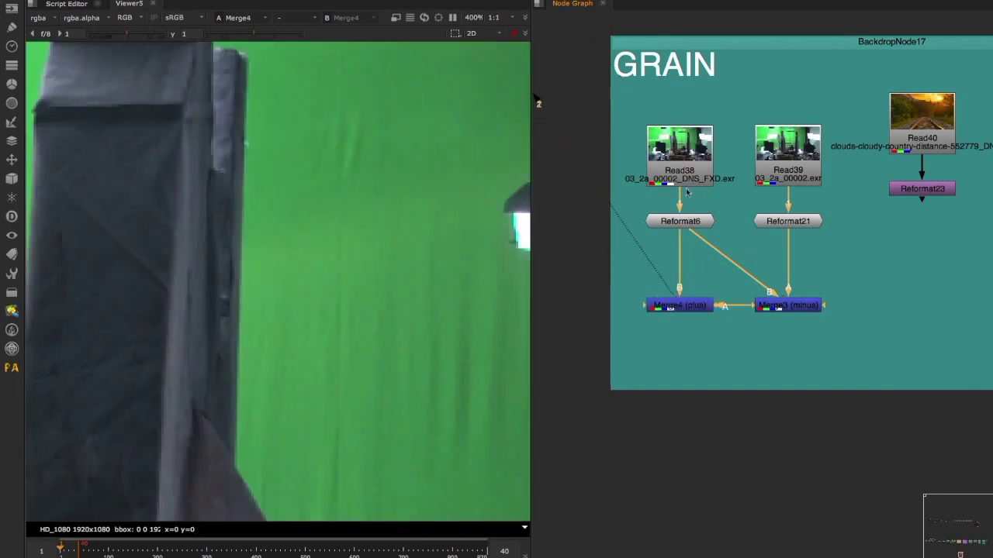
- Add a PA_DespillFast node beside the GRAIN setup and feed it from Reformat6
{"action": "middle_click_drag", "start_coordinate": [691, 267], "coordinate": [782, 267]}
{"action": "left_click", "coordinate": [626, 260]}
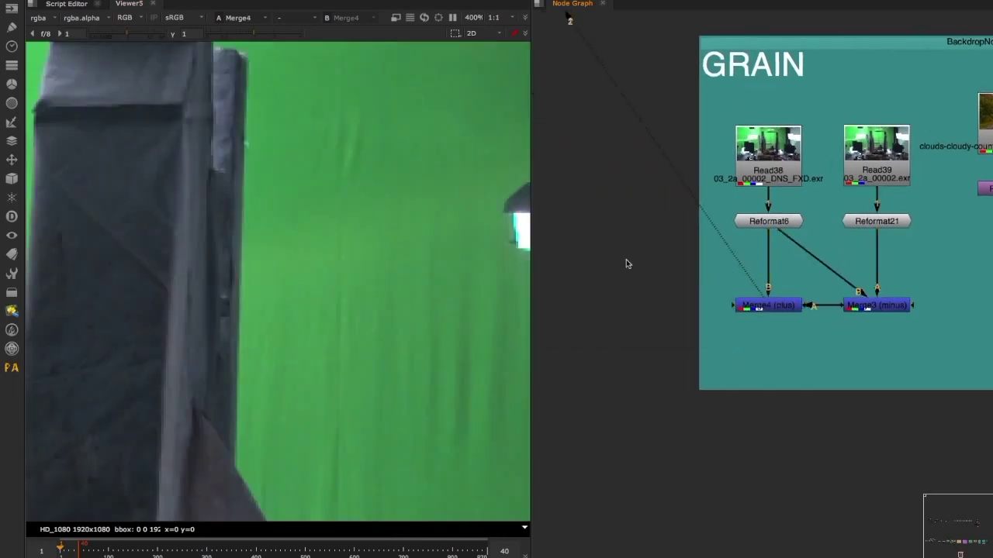
{"action": "key", "text": "Tab"}
{"action": "type", "text": "paa_desp"}
{"action": "key", "text": "Down"}
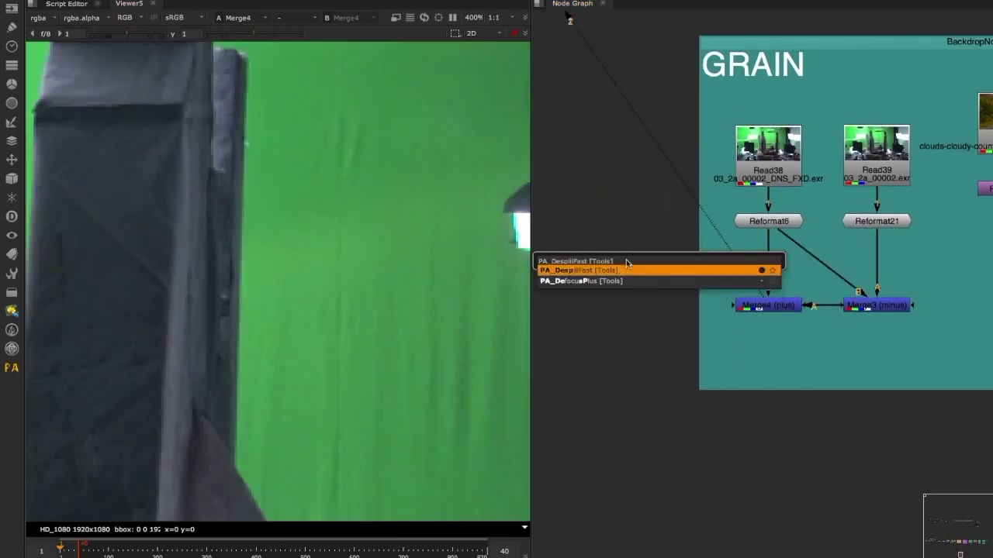
{"action": "key", "text": "Return"}
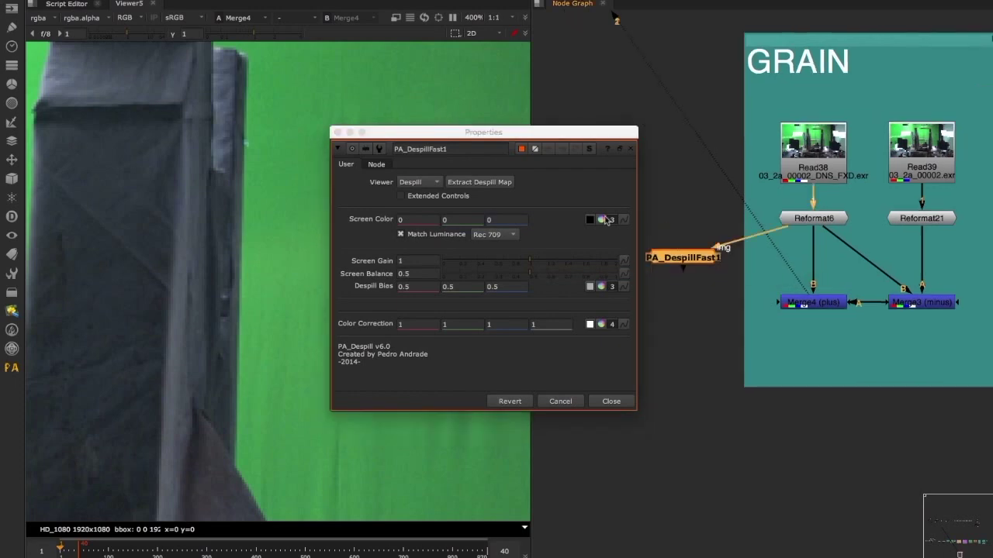
- Sample the green backdrop as PA_DespillFast1's Screen Color and view the despilled plate
{"action": "left_click", "coordinate": [590, 221]}
{"action": "left_click", "coordinate": [312, 214], "text": "super"}
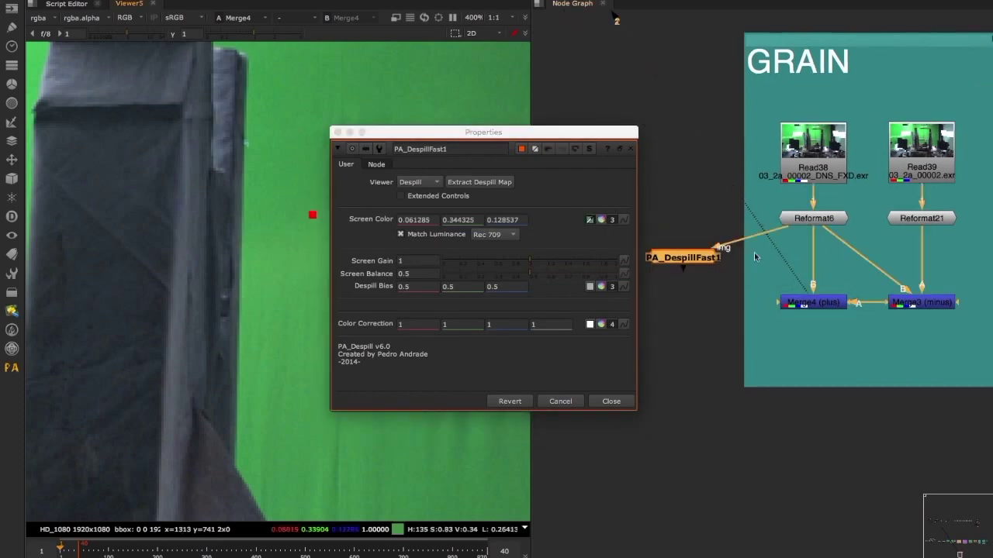
{"action": "left_click", "coordinate": [700, 257]}
{"action": "key", "text": "1"}
{"action": "left_click", "coordinate": [611, 401]}
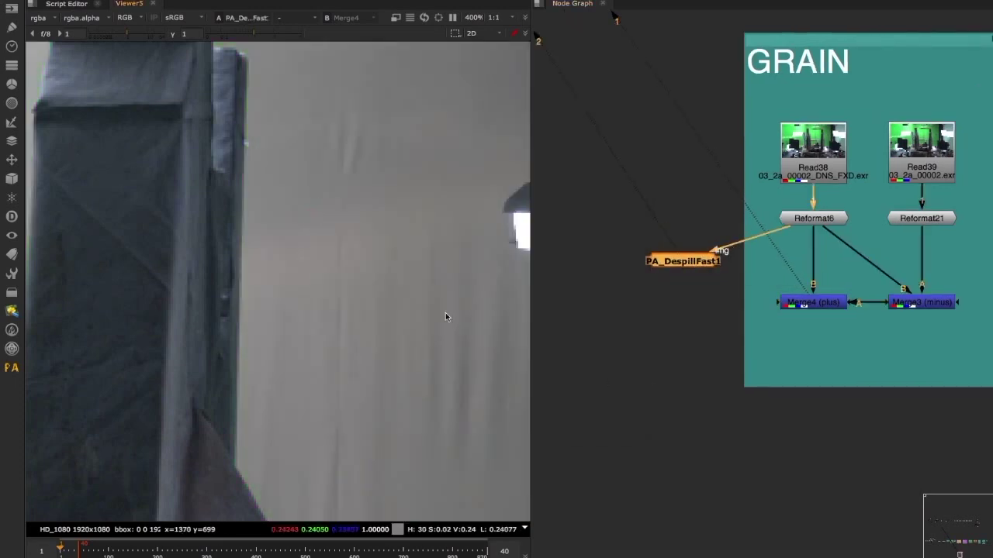
- Turn off Match Luminance on PA_DespillFast1 and check the despill with the original plate and the denoised plate as input
{"action": "double_click", "coordinate": [684, 261]}
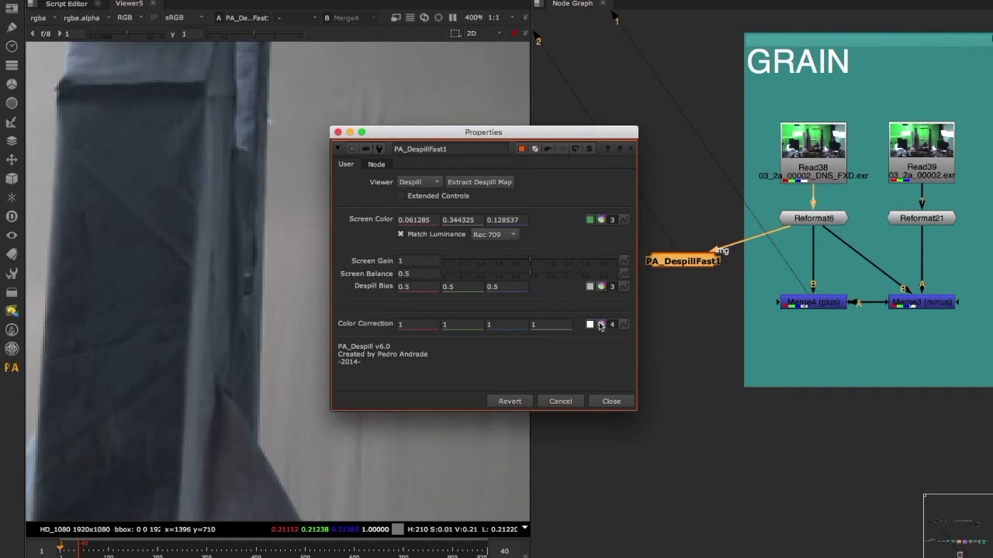
{"action": "left_click", "coordinate": [435, 235]}
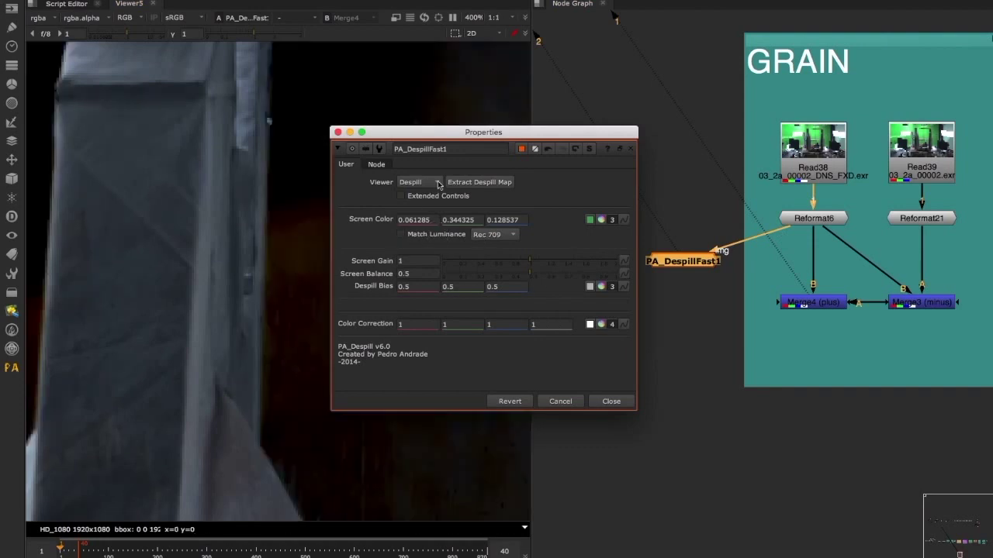
{"action": "left_click_drag", "start_coordinate": [476, 132], "coordinate": [632, 262]}
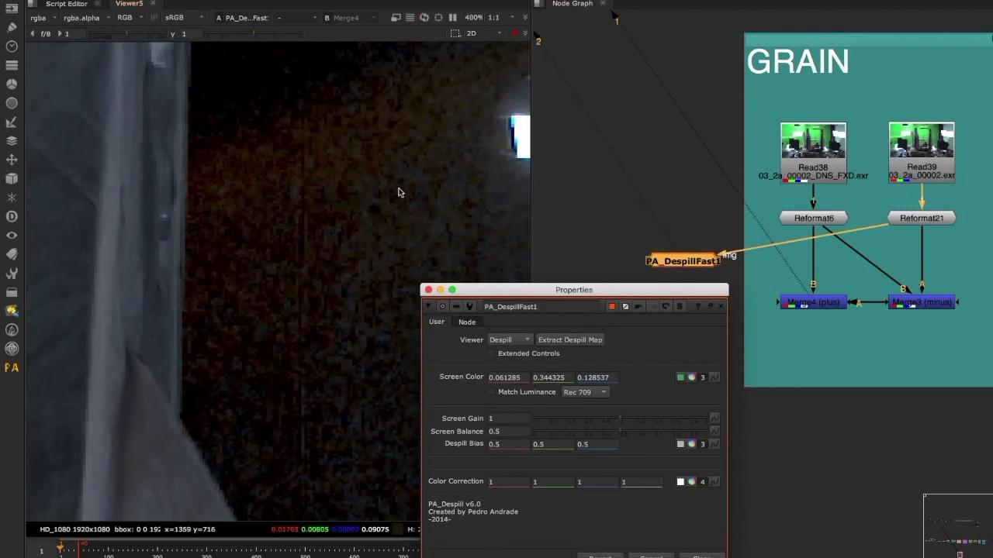
{"action": "scroll", "coordinate": [377, 202], "scroll_direction": "down", "scroll_amount": 3}
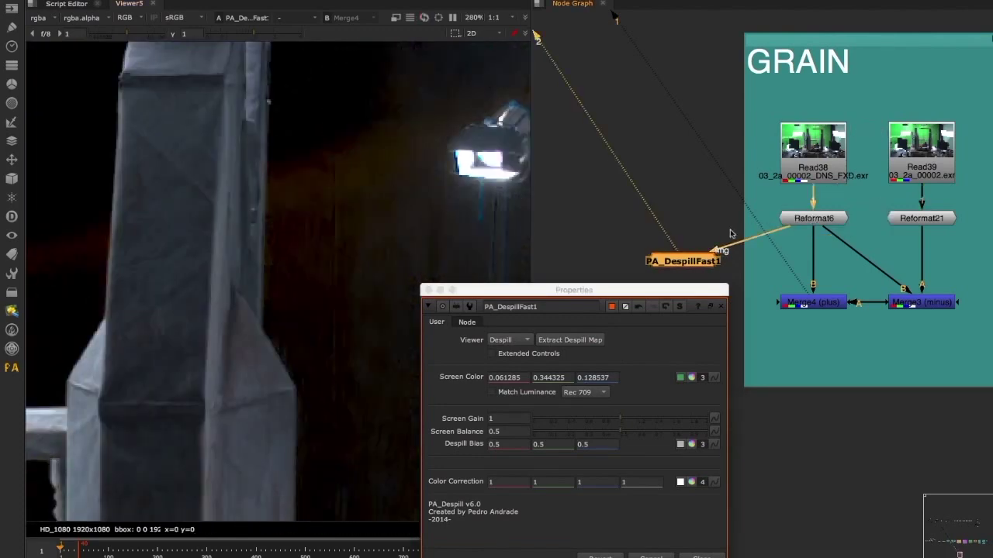
{"action": "left_click", "coordinate": [711, 553]}
{"action": "left_click", "coordinate": [751, 418]}
{"action": "left_click", "coordinate": [713, 555]}
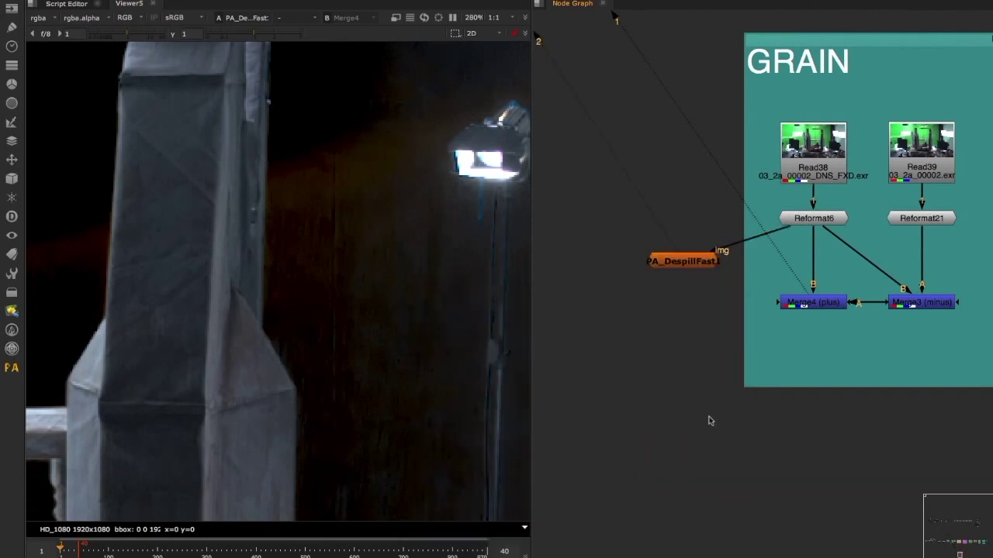
- Connect the plus Merge's B input to PA_DespillFast1 and check the extracted grain and the combined result
{"action": "middle_click_drag", "start_coordinate": [709, 420], "coordinate": [736, 399]}
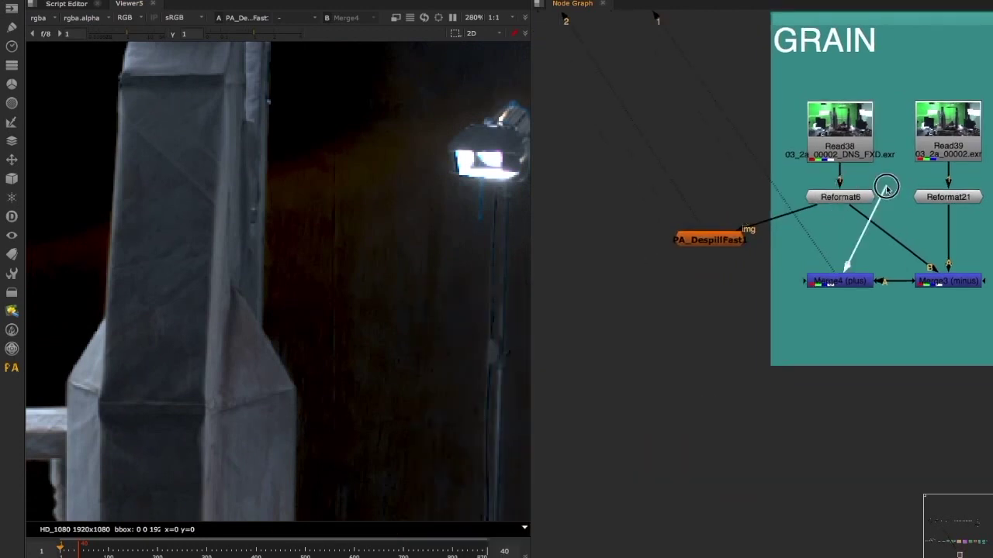
{"action": "left_click", "coordinate": [940, 284]}
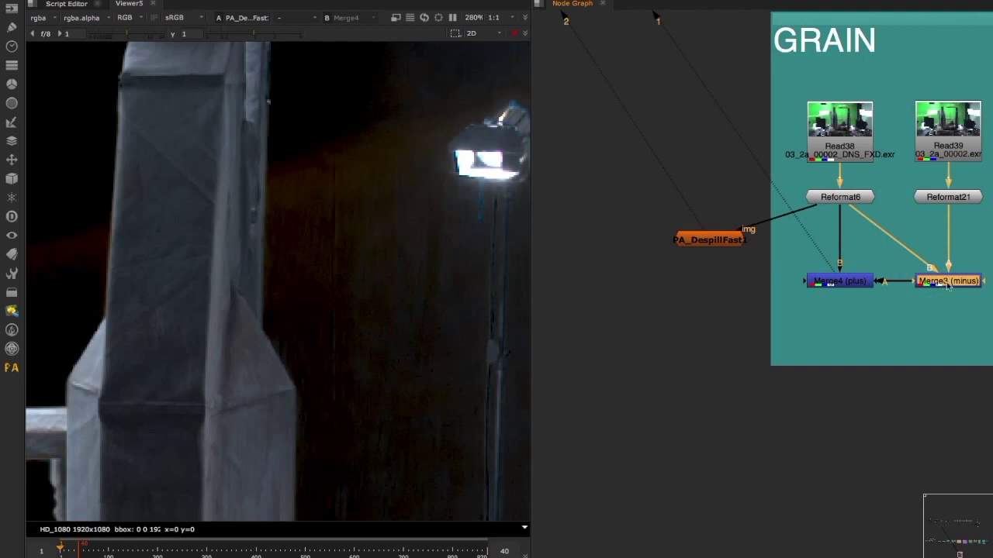
{"action": "key", "text": "1"}
{"action": "left_click", "coordinate": [702, 239]}
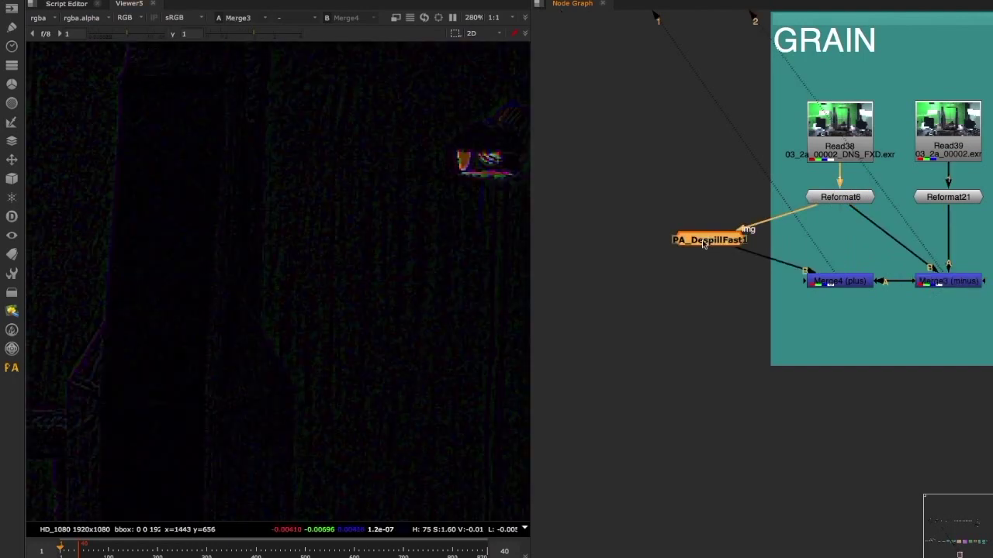
{"action": "key", "text": "2"}
{"action": "left_click", "coordinate": [832, 283]}
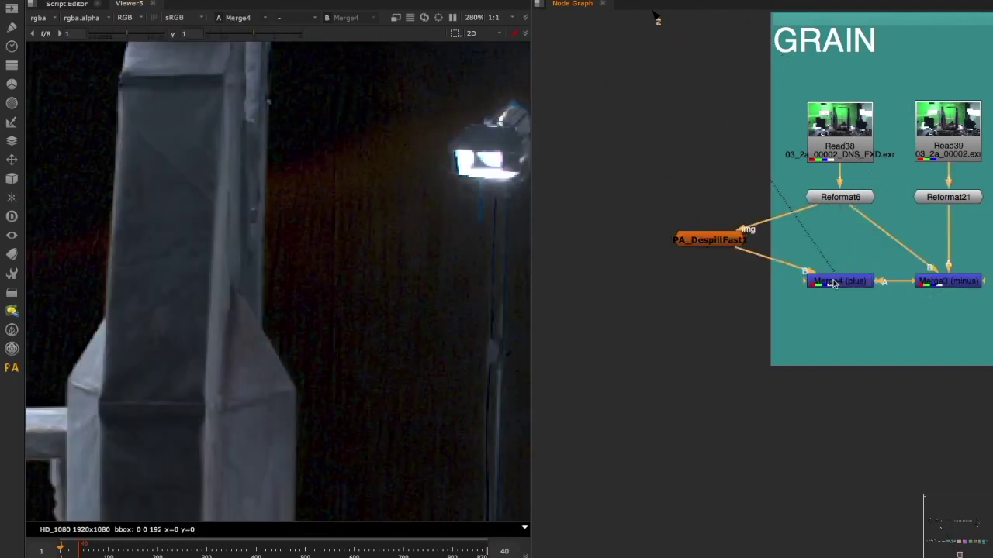
- Compare the despill, the plus Merge and the original plate up close on the soldier's head
{"action": "middle_click_drag", "start_coordinate": [229, 398], "coordinate": [502, 257]}
{"action": "scroll", "coordinate": [215, 252], "scroll_direction": "up", "scroll_amount": 8}
{"action": "middle_click_drag", "start_coordinate": [211, 465], "coordinate": [430, 254]}
{"action": "left_click", "coordinate": [715, 241]}
{"action": "key", "text": "2"}
{"action": "left_click", "coordinate": [851, 286]}
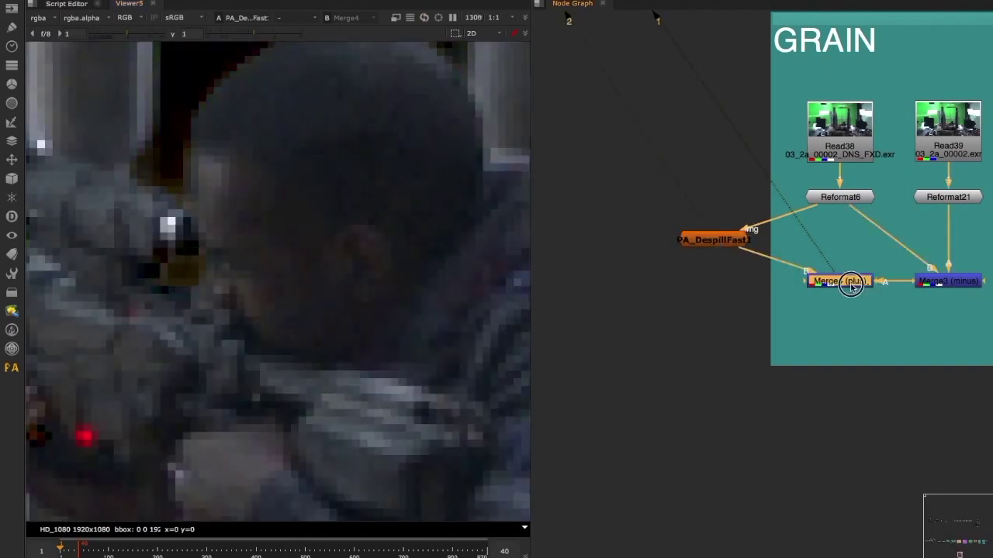
{"action": "key", "text": "2"}
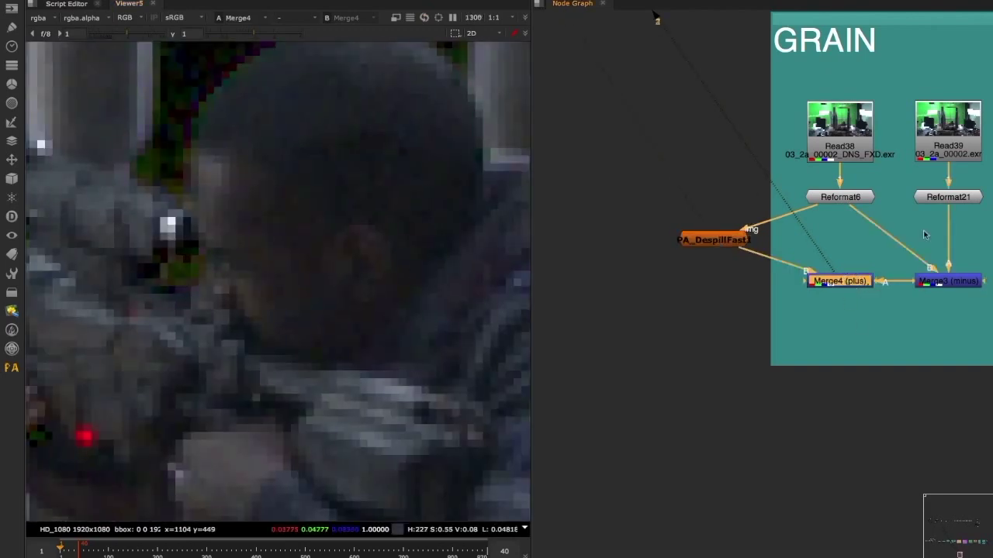
{"action": "left_click", "coordinate": [956, 197]}
{"action": "key", "text": "1"}
{"action": "left_click", "coordinate": [713, 241]}
{"action": "key", "text": "2"}
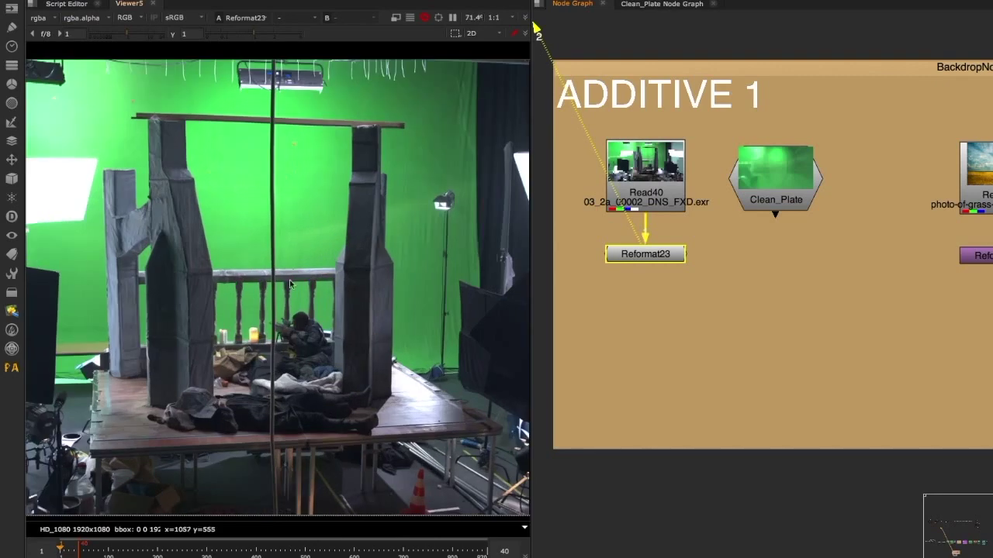
- In the ADDITIVE 1 setup, view the denoised plate at Reformat23 and the Clean_Plate
{"action": "scroll", "coordinate": [324, 290], "scroll_direction": "down", "scroll_amount": 2}
{"action": "left_click", "coordinate": [809, 200]}
{"action": "key", "text": "2"}
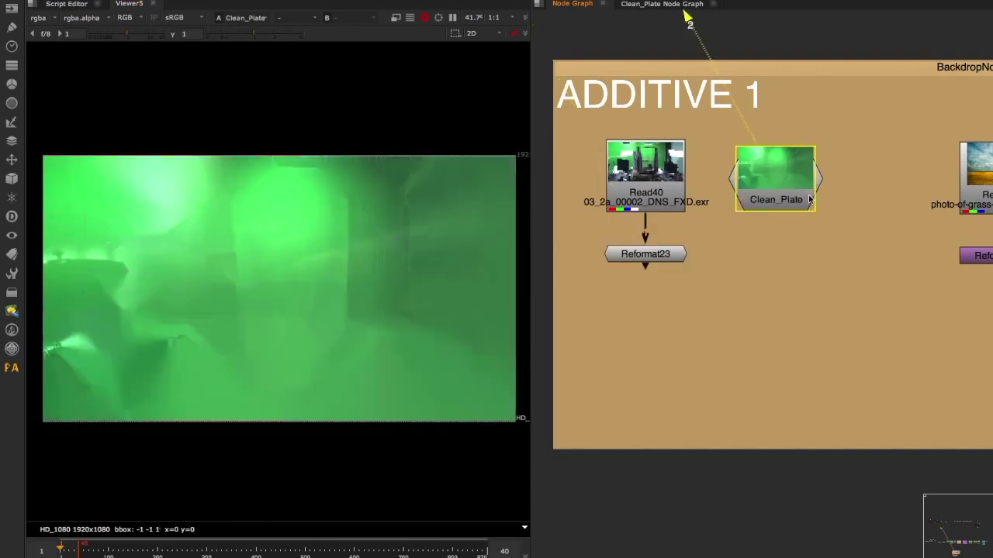
- Add a divide Merge with Reformat23 as A and Clean_Plate as B, and view its result
{"action": "middle_click_drag", "start_coordinate": [702, 330], "coordinate": [678, 284]}
{"action": "left_click", "coordinate": [678, 284]}
{"action": "key", "text": "m"}
{"action": "left_click", "coordinate": [759, 343]}
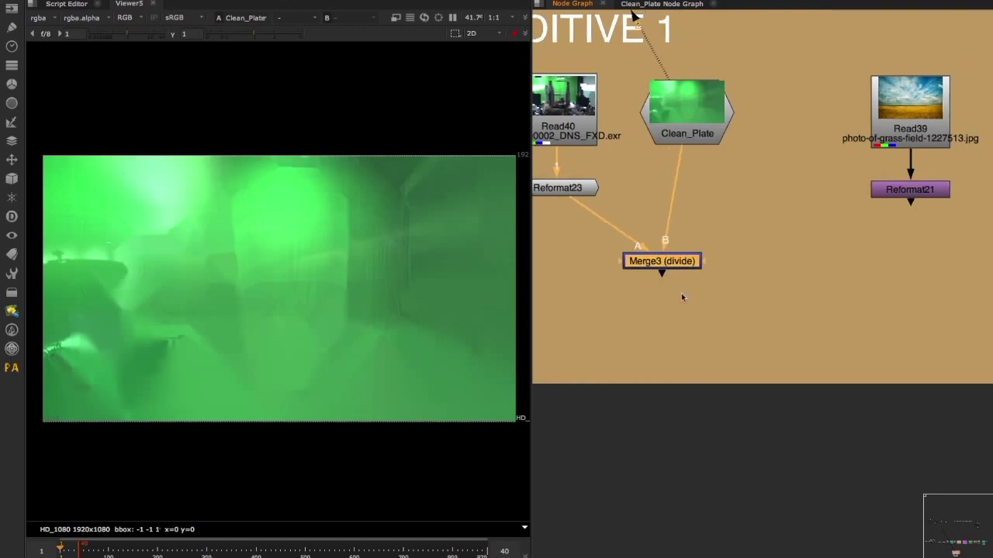
{"action": "left_click", "coordinate": [735, 296]}
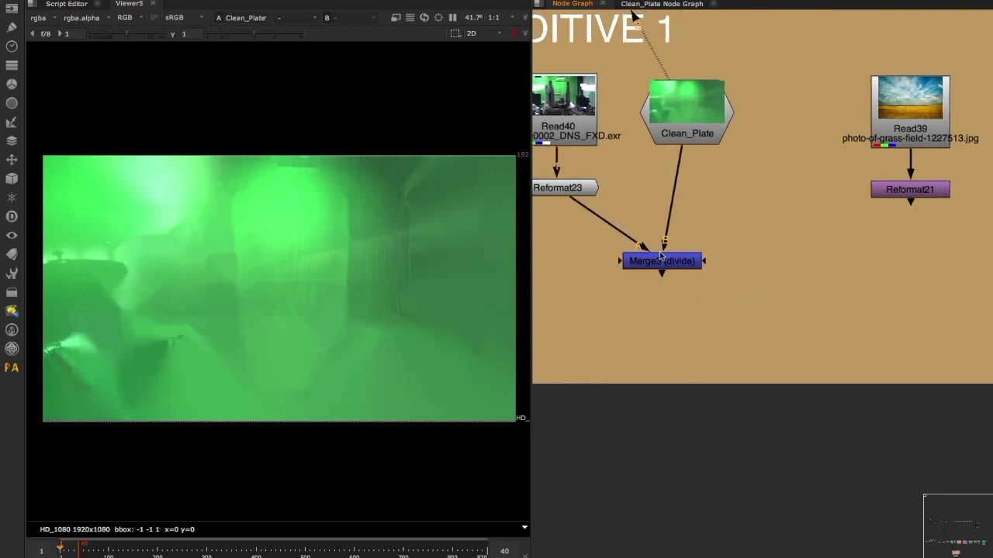
{"action": "left_click", "coordinate": [663, 257]}
{"action": "key", "text": "1"}
- Add a Merge with the divide result as A and the grass-field background's Reformat21 as B, and set it to multiply
{"action": "key", "text": "m"}
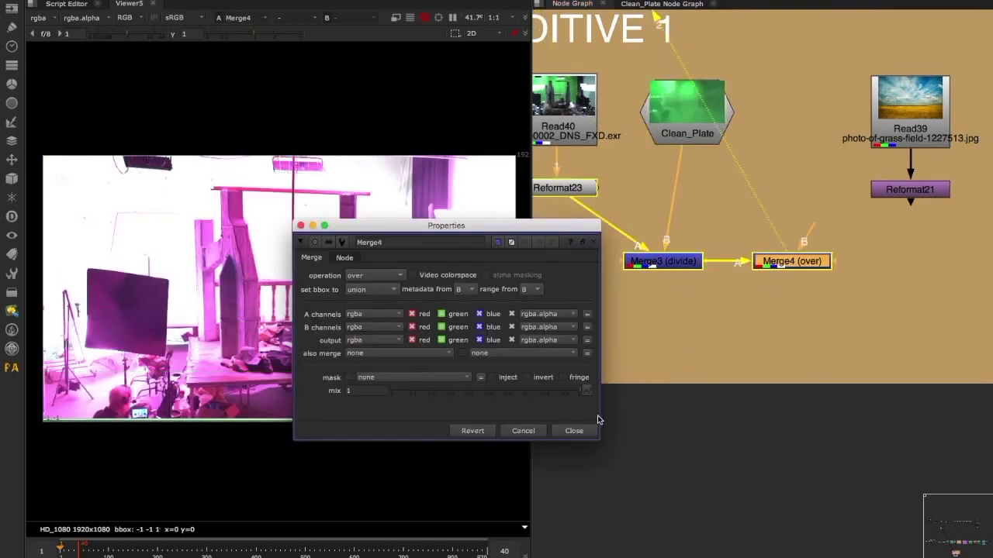
{"action": "left_click", "coordinate": [574, 430]}
{"action": "middle_click_drag", "start_coordinate": [859, 274], "coordinate": [789, 275]}
{"action": "left_click", "coordinate": [789, 275]}
{"action": "left_click_drag", "start_coordinate": [760, 227], "coordinate": [836, 192]}
{"action": "double_click", "coordinate": [737, 262]}
{"action": "left_click", "coordinate": [387, 275]}
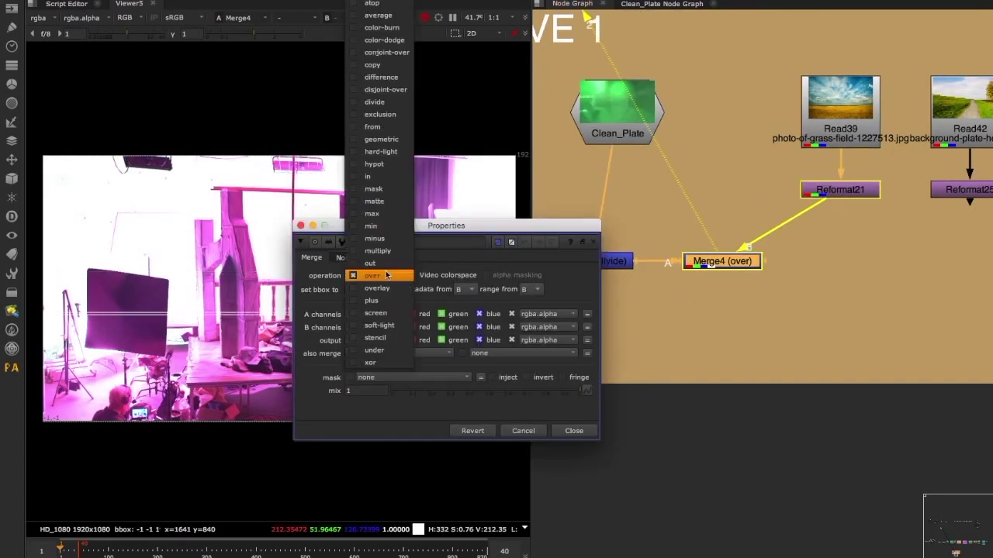
{"action": "left_click", "coordinate": [378, 250]}
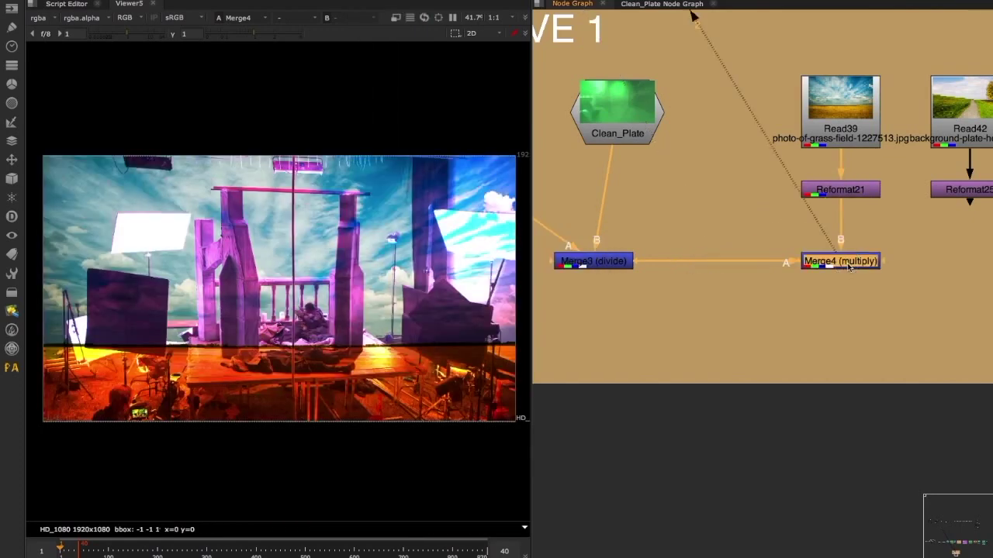
- Try Reformat25's background as the multiply Merge's B input, and restore the connection to Reformat21
{"action": "left_click_drag", "start_coordinate": [838, 219], "coordinate": [969, 190]}
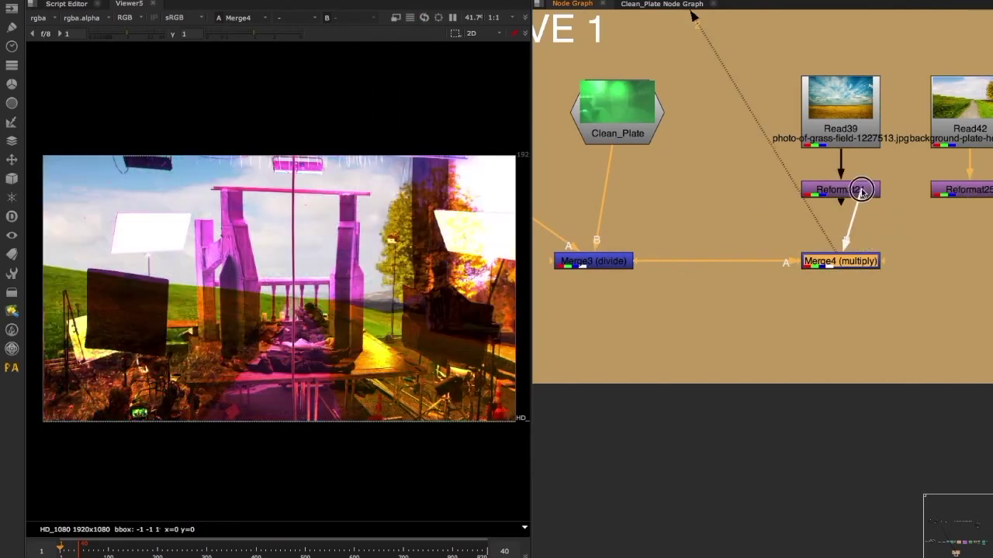
{"action": "key", "text": "ctrl+z"}
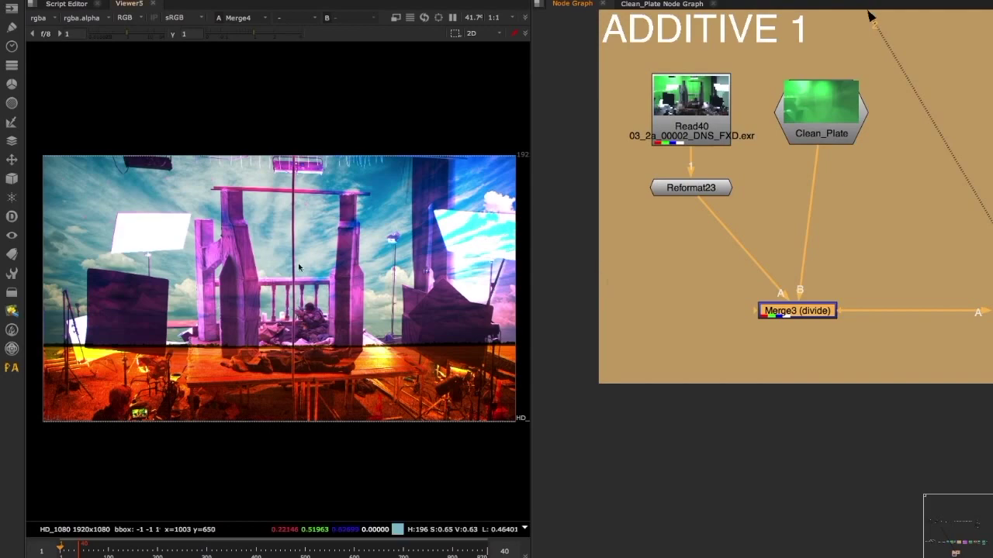
- Insert PA_DespillFast nodes between Reformat23 and the divide Merge's A input, and between Clean_Plate and its B input
{"action": "left_click", "coordinate": [690, 238]}
{"action": "key", "text": "Tab"}
{"action": "type", "text": "p"}
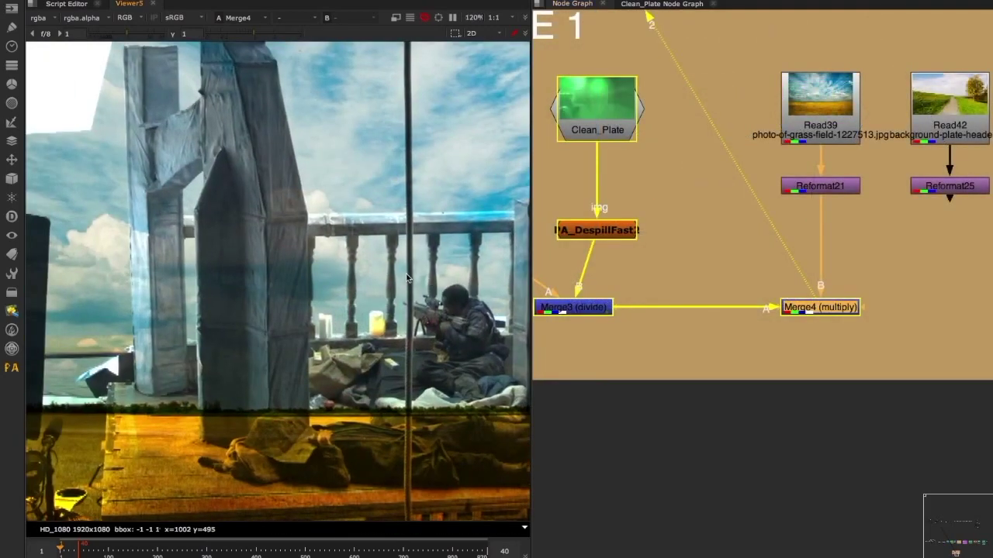
{"action": "middle_click_drag", "start_coordinate": [927, 254], "coordinate": [820, 266]}
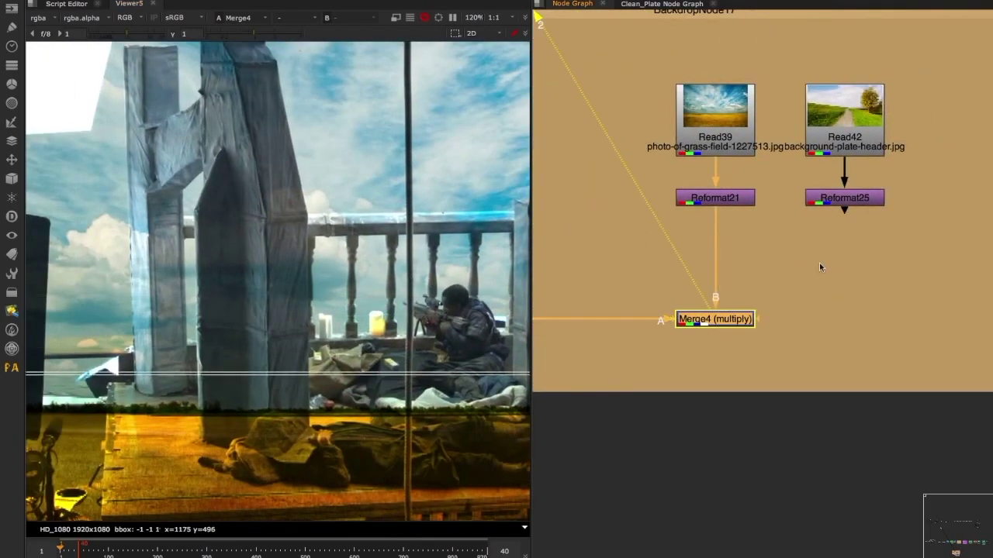
{"action": "middle_click_drag", "start_coordinate": [732, 288], "coordinate": [972, 305]}
- View the despilled Clean_Plate, the despilled Reformat23 plate and the multiply Merge's result
{"action": "left_click", "coordinate": [729, 259]}
{"action": "key", "text": "2"}
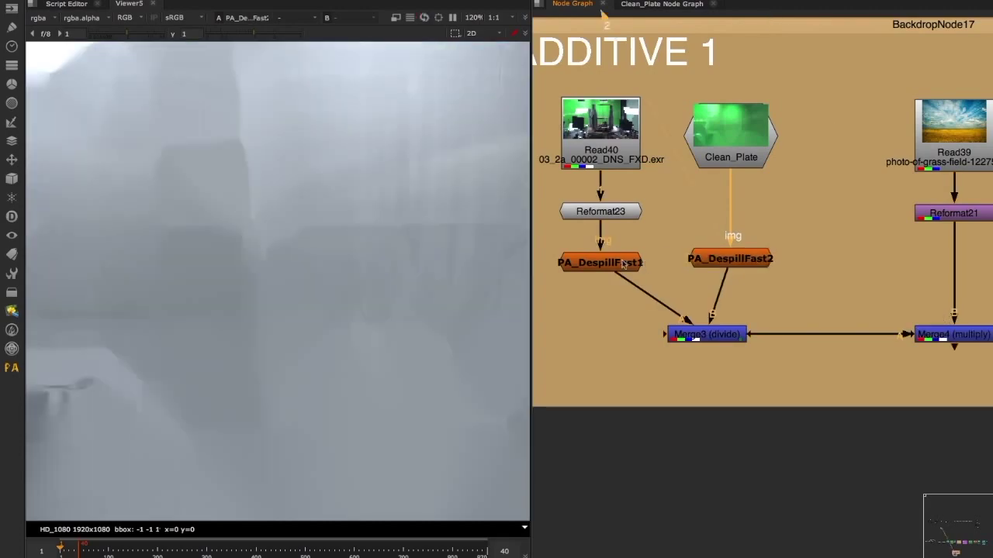
{"action": "left_click", "coordinate": [624, 264]}
{"action": "key", "text": "2"}
{"action": "middle_click_drag", "start_coordinate": [800, 309], "coordinate": [644, 279]}
{"action": "left_click_drag", "start_coordinate": [727, 261], "coordinate": [918, 368]}
{"action": "key", "text": "2"}
{"action": "middle_click_drag", "start_coordinate": [387, 335], "coordinate": [428, 383]}
{"action": "scroll", "coordinate": [427, 381], "scroll_direction": "down", "scroll_amount": 2}
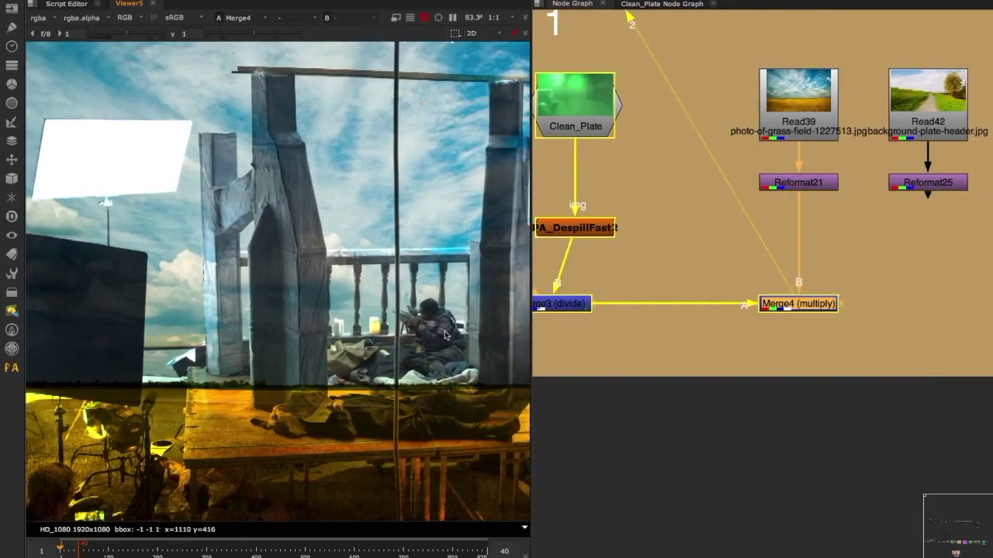
- Compare the source plate Read40 and the grass-field background Read39 with the multiply Merge's result
{"action": "middle_click_drag", "start_coordinate": [658, 247], "coordinate": [736, 257]}
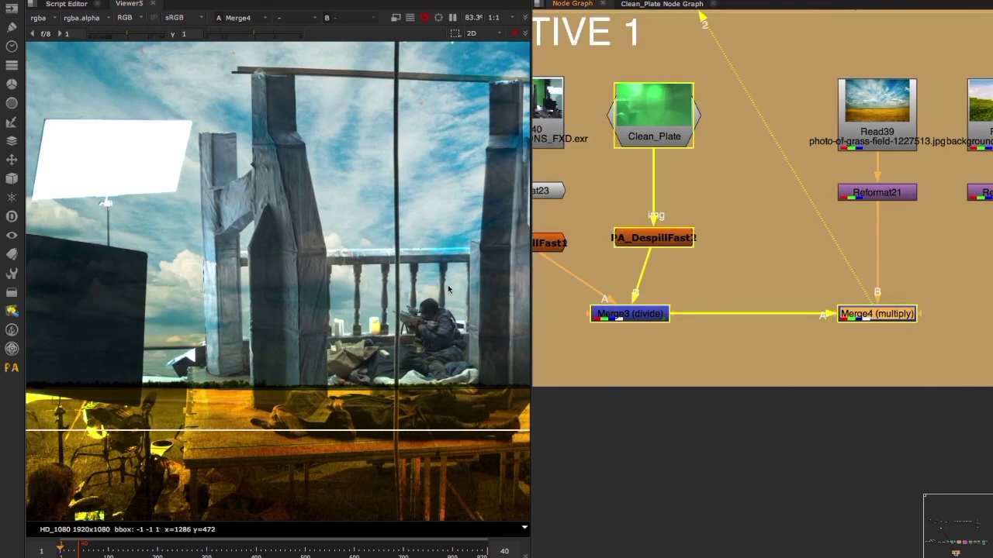
{"action": "left_click", "coordinate": [368, 283]}
{"action": "middle_click_drag", "start_coordinate": [700, 288], "coordinate": [722, 295]}
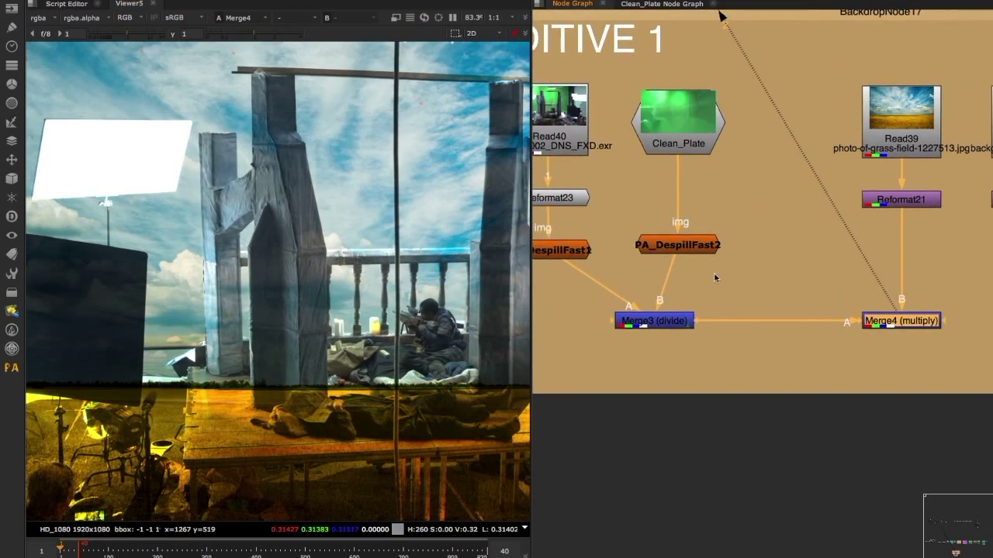
{"action": "left_click", "coordinate": [581, 122]}
{"action": "key", "text": "1"}
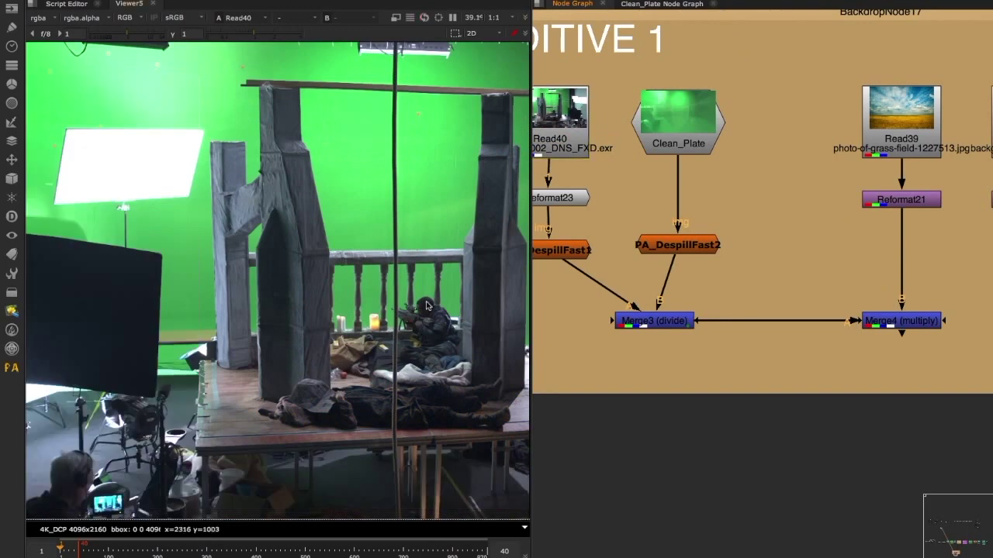
{"action": "left_click", "coordinate": [898, 147]}
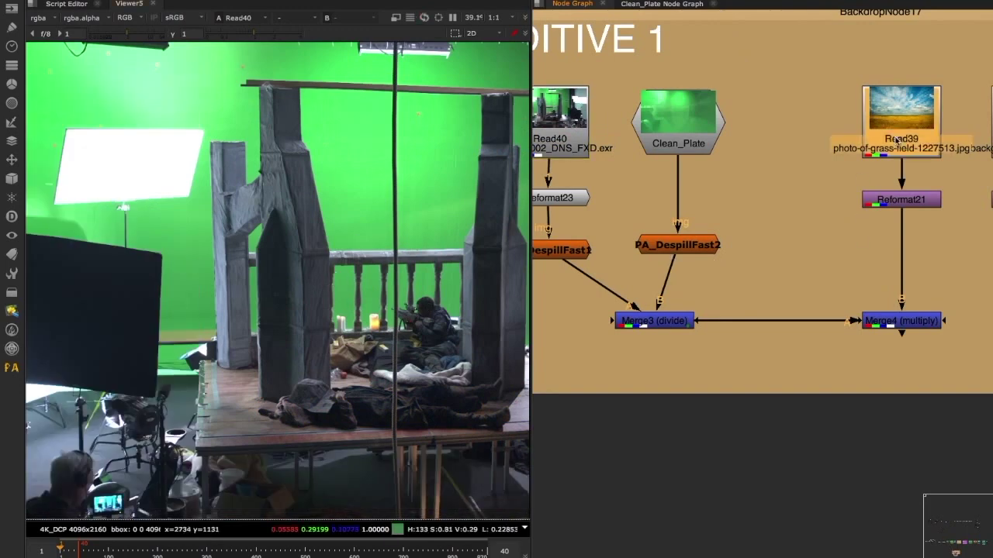
{"action": "key", "text": "2"}
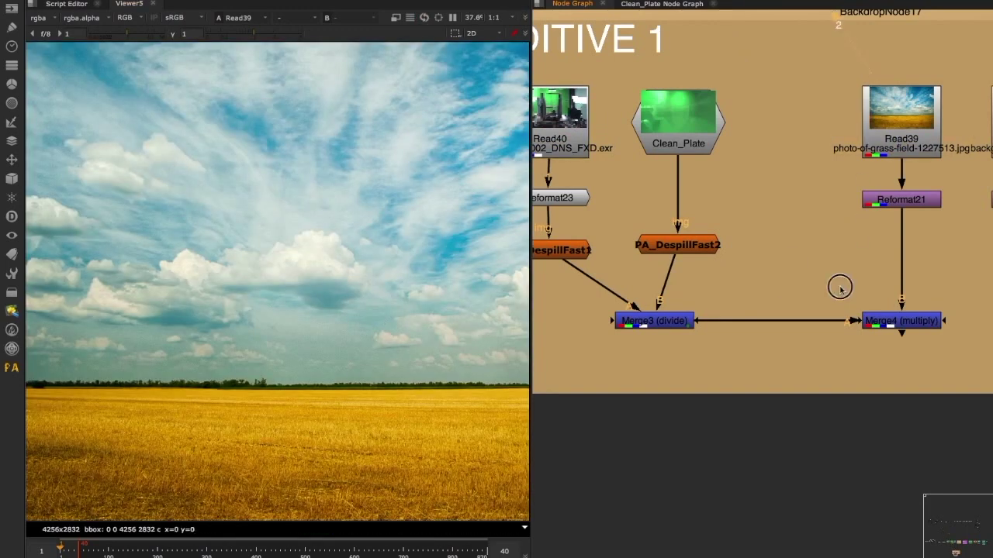
{"action": "left_click", "coordinate": [875, 321]}
{"action": "key", "text": "2"}
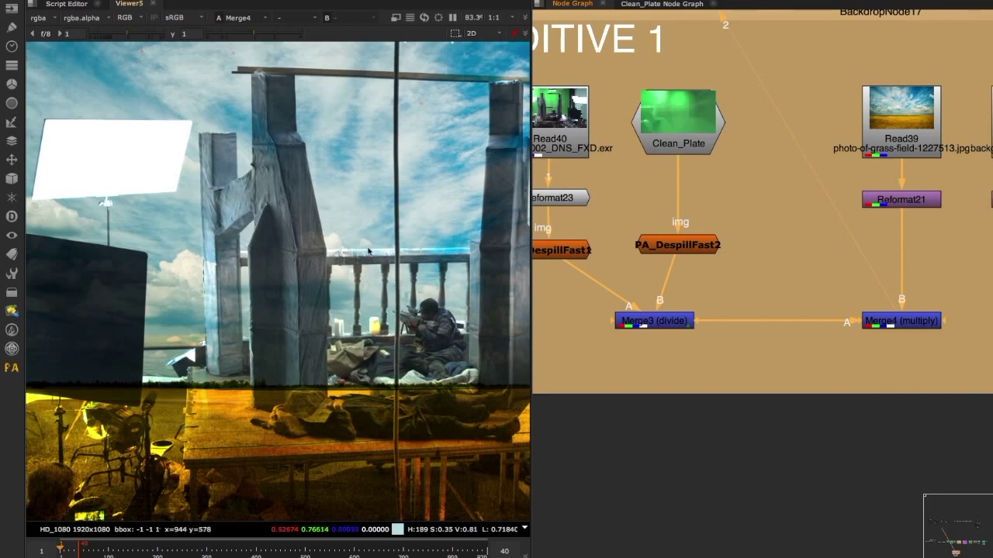
- Align the divide Merge directly beneath PA_DespillFast2
{"action": "left_click_drag", "start_coordinate": [682, 327], "coordinate": [706, 328]}
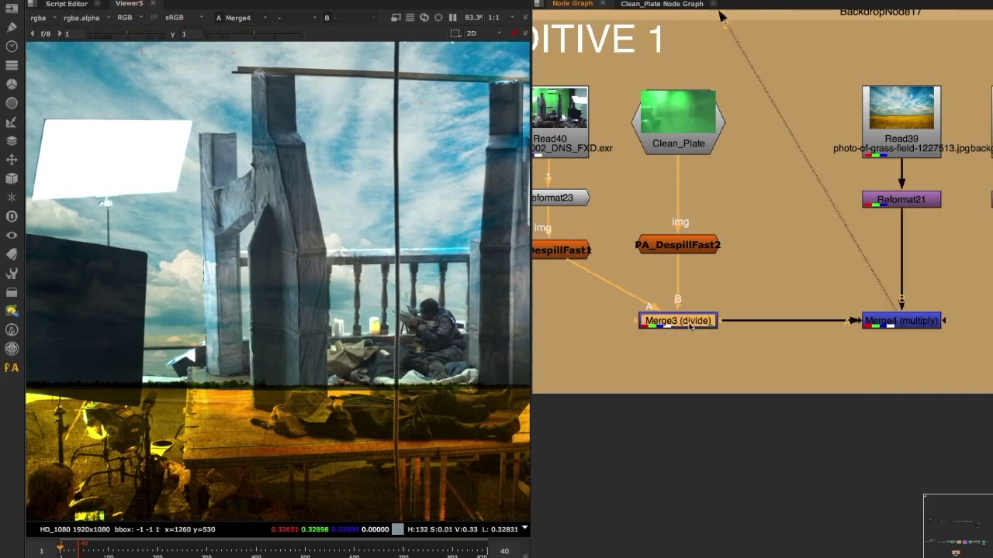
{"action": "middle_click_drag", "start_coordinate": [825, 294], "coordinate": [770, 315]}
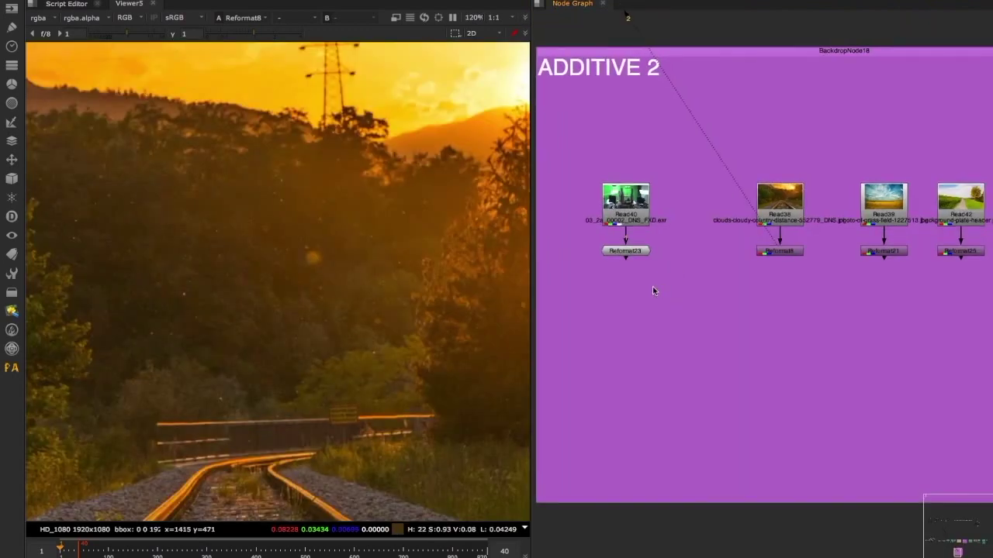
- In the ADDITIVE 2 setup, add a PA_DespillFast node below Reformat23 and view it
{"action": "middle_click_drag", "start_coordinate": [647, 288], "coordinate": [653, 268]}
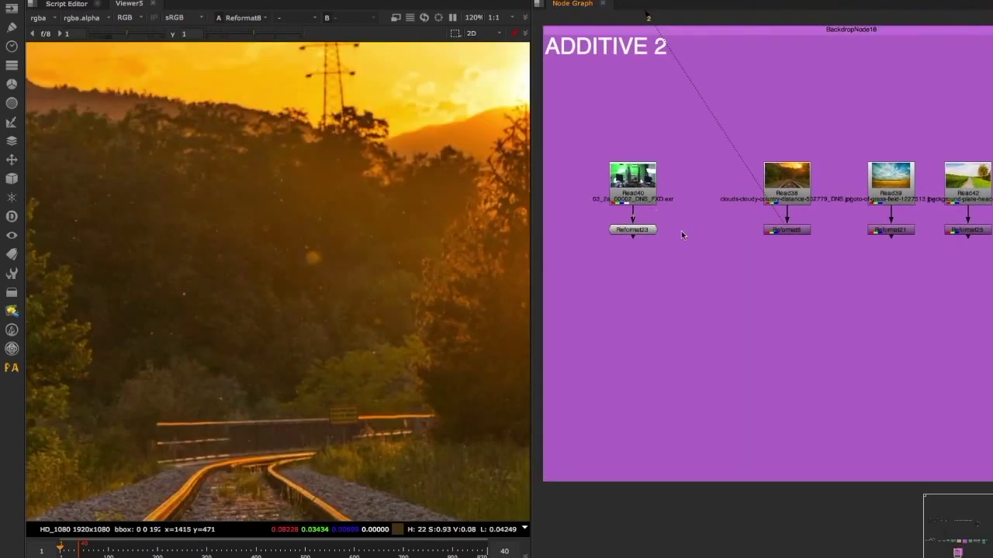
{"action": "middle_click_drag", "start_coordinate": [680, 236], "coordinate": [665, 228]}
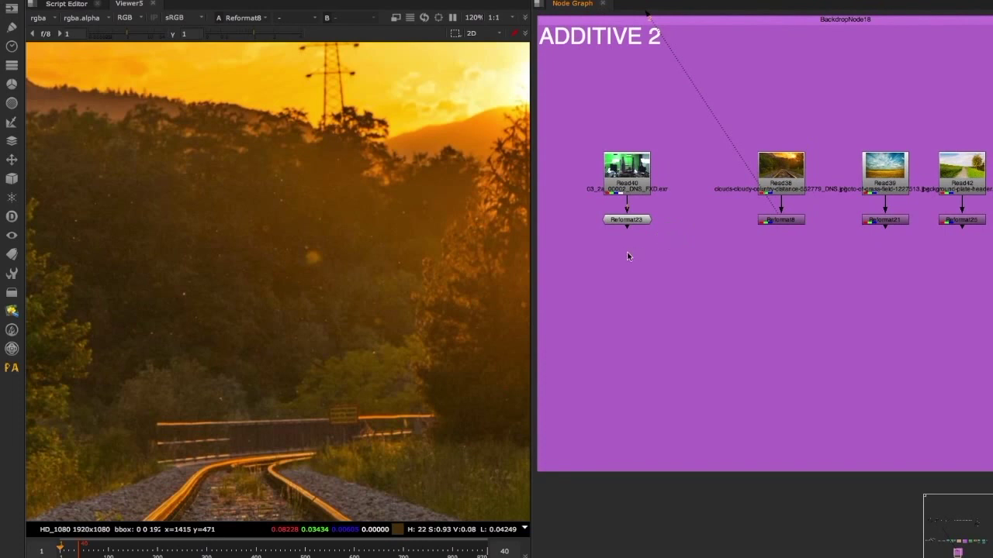
{"action": "key", "text": "Tab"}
{"action": "type", "text": "pa_des"}
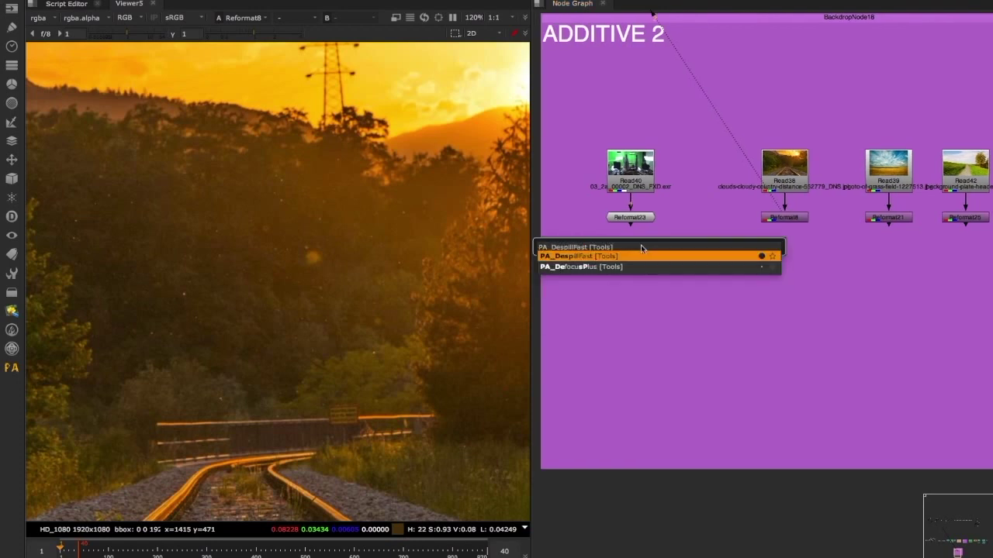
{"action": "key", "text": "Return"}
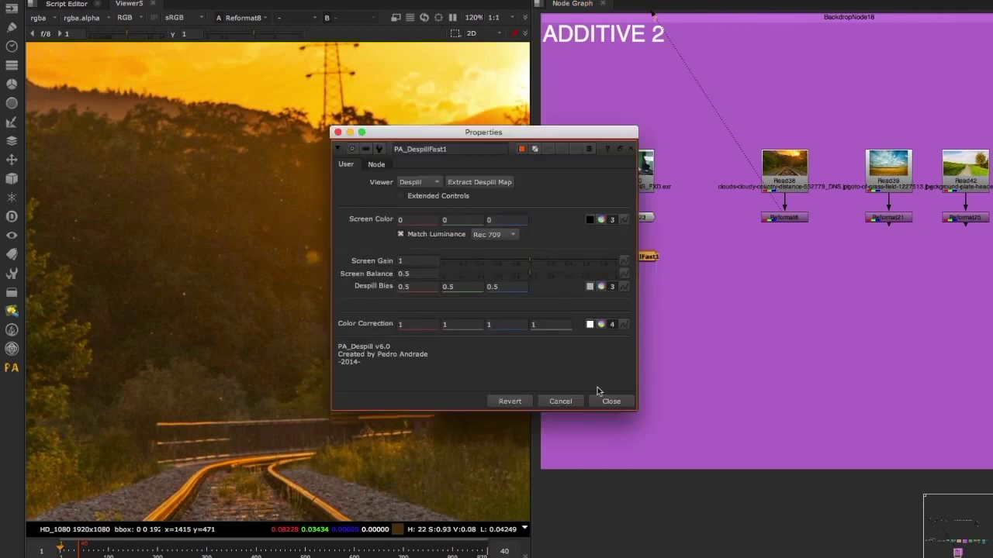
{"action": "left_click", "coordinate": [612, 401]}
{"action": "key", "text": "2"}
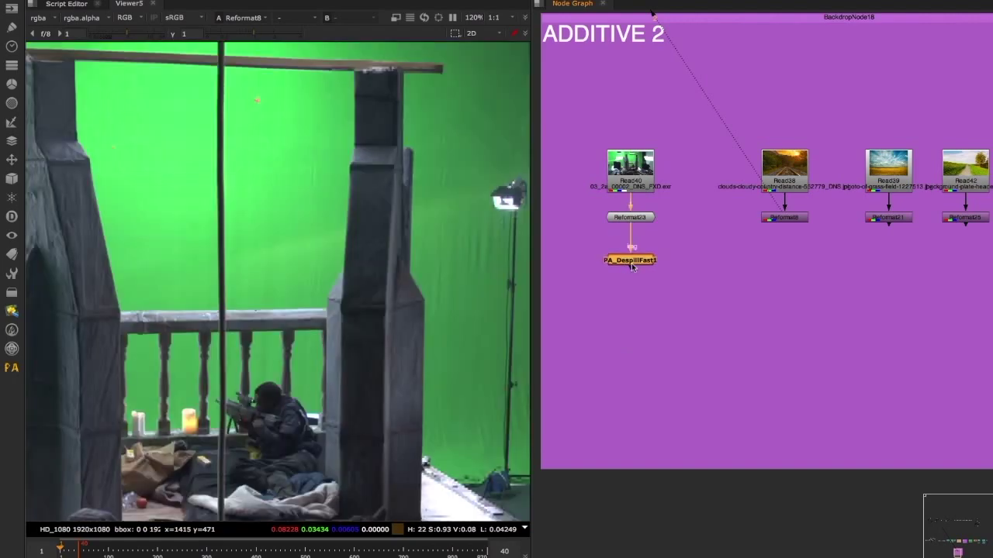
- Sample the green screen as the PA_DespillFast screen color, and extract its despill map
{"action": "double_click", "coordinate": [623, 257]}
{"action": "left_click", "coordinate": [305, 219], "text": "ctrl"}
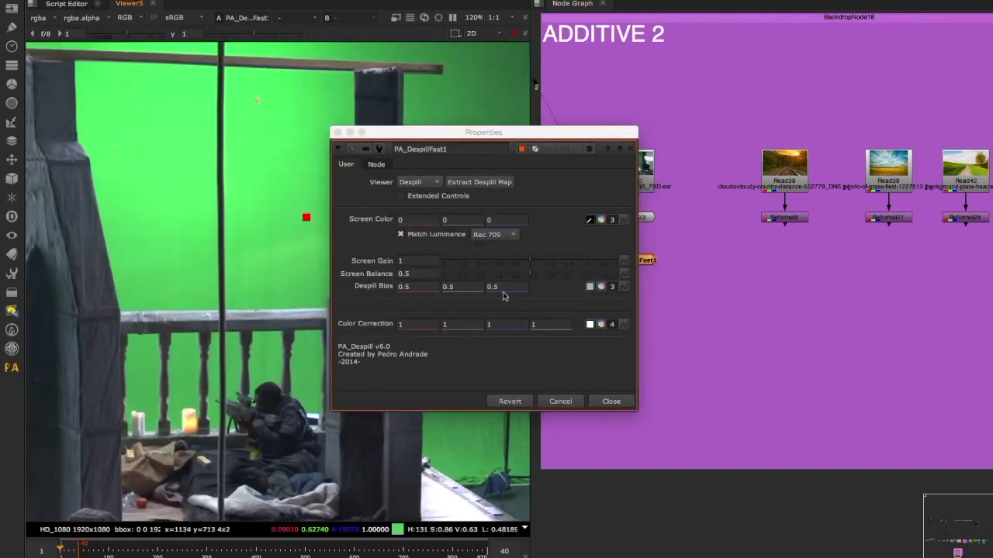
{"action": "left_click", "coordinate": [479, 182]}
{"action": "left_click", "coordinate": [611, 401]}
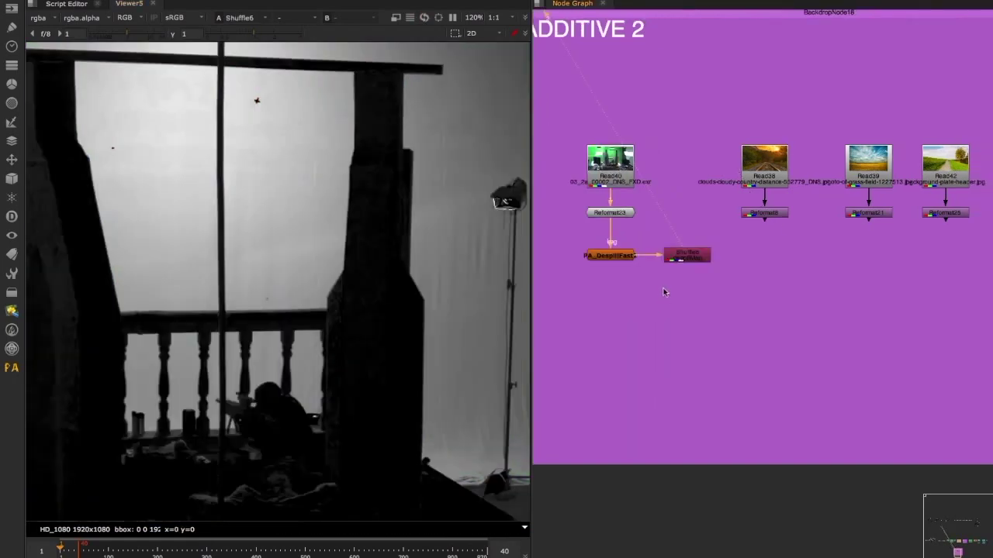
- Add a minus Merge with PA_DespillFast as A and the despill map Shuffle as B, and view its result
{"action": "key", "text": "m"}
{"action": "left_click", "coordinate": [761, 343]}
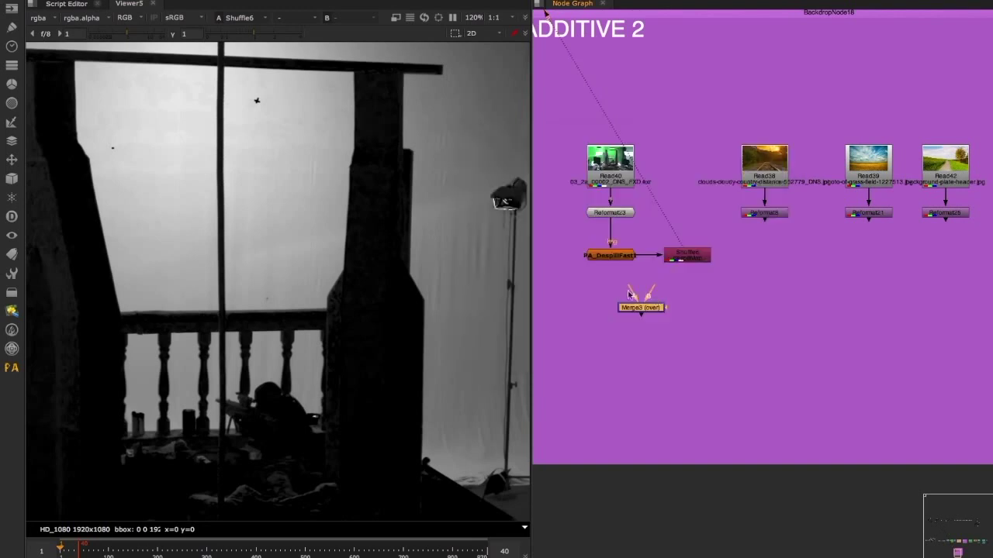
{"action": "left_click_drag", "start_coordinate": [688, 270], "coordinate": [645, 304]}
{"action": "left_click_drag", "start_coordinate": [640, 278], "coordinate": [616, 256]}
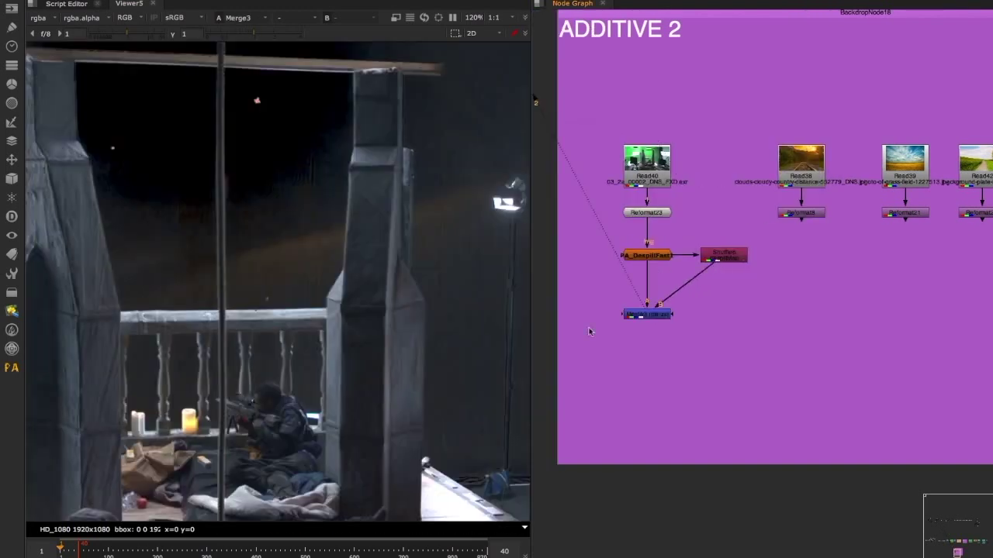
{"action": "middle_click_drag", "start_coordinate": [341, 335], "coordinate": [408, 304]}
{"action": "left_click", "coordinate": [661, 320]}
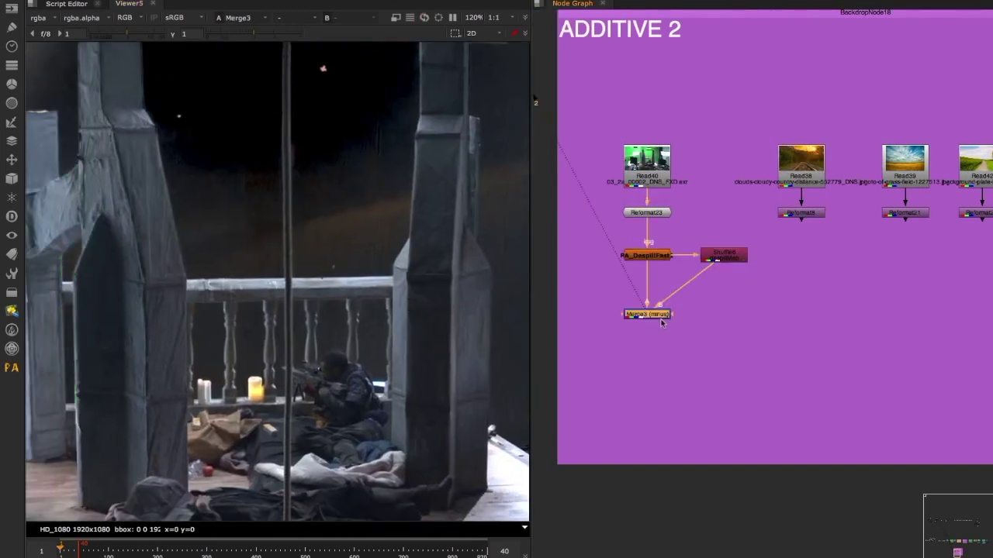
- Insert a Grade between the despill map Shuffle and the minus Merge's B input, and place it beside the Merge
{"action": "left_click", "coordinate": [729, 257]}
{"action": "key", "text": "g"}
{"action": "left_click_drag", "start_coordinate": [726, 284], "coordinate": [729, 306]}
{"action": "left_click", "coordinate": [700, 341]}
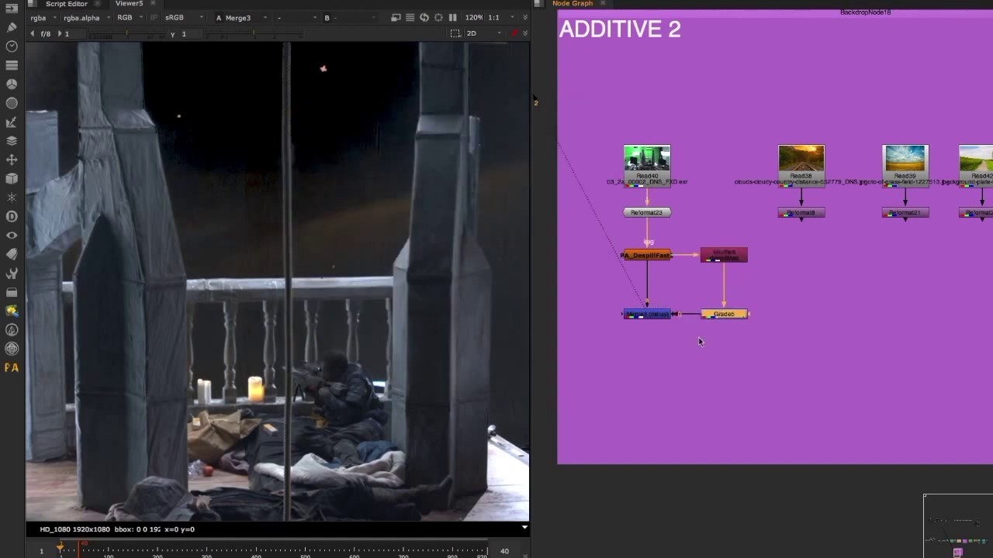
{"action": "double_click", "coordinate": [718, 316]}
{"action": "left_click", "coordinate": [570, 216]}
{"action": "left_click", "coordinate": [571, 357]}
{"action": "left_click", "coordinate": [643, 315]}
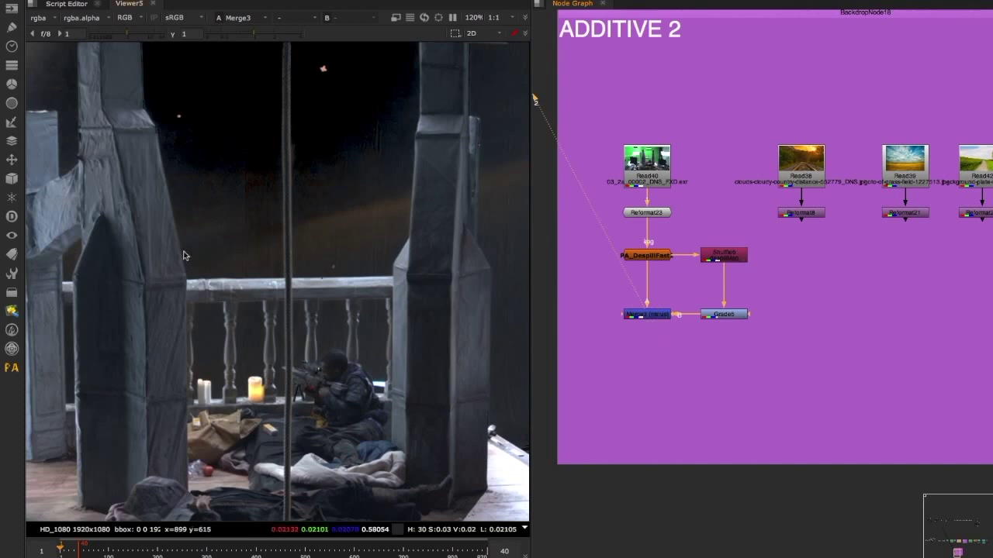
- Display the red channel and set the Grade's red gain to 1.13
{"action": "key", "text": "r"}
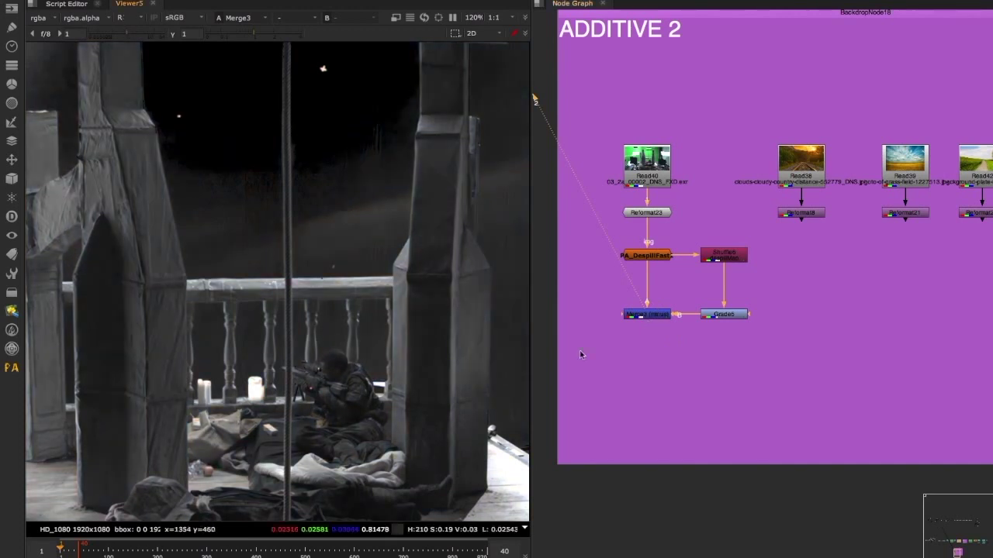
{"action": "double_click", "coordinate": [712, 313]}
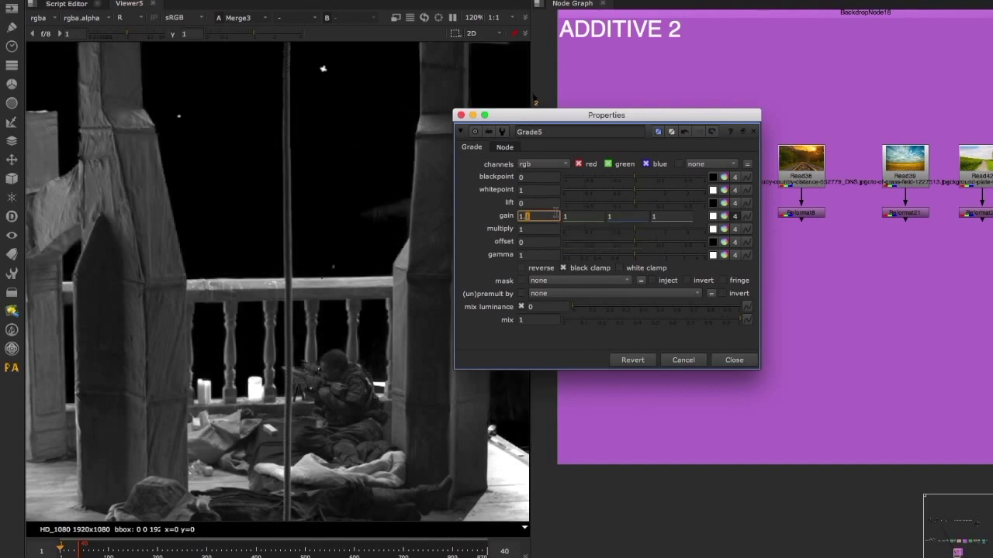
{"action": "type", "text": ".1"}
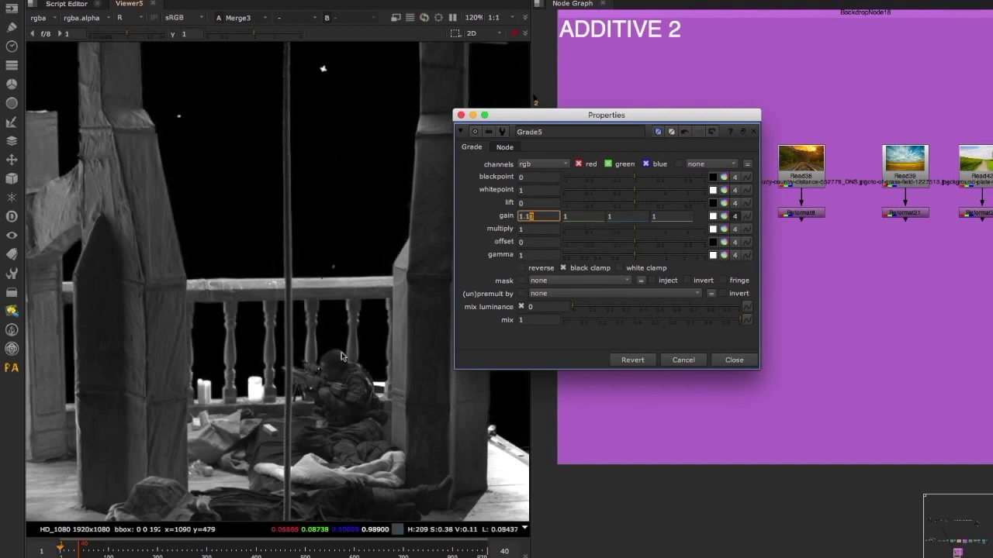
- Display the green channel and set the Grade's green gain to 1.12
{"action": "left_click", "coordinate": [314, 343]}
{"action": "key", "text": "g"}
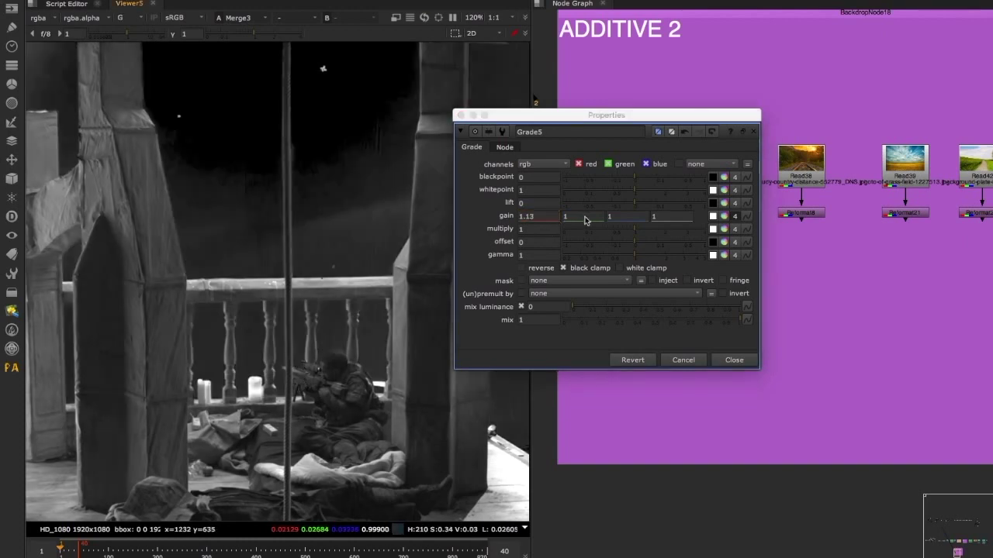
{"action": "left_click", "coordinate": [586, 217]}
{"action": "type", "text": ".12b"}
- With the blue channel displayed, set the Grade's blue gain to 1.16
{"action": "left_click", "coordinate": [633, 218]}
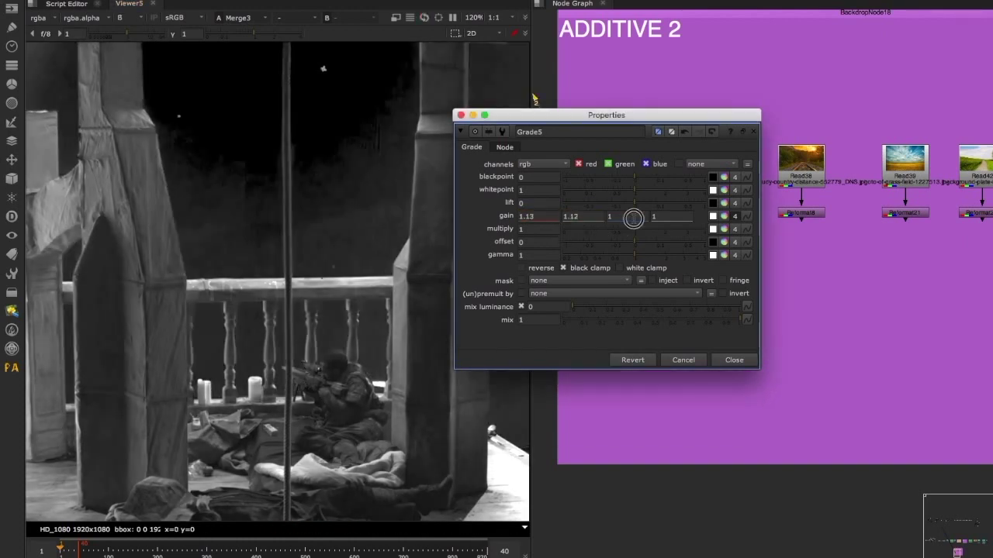
{"action": "type", "text": ".02"}
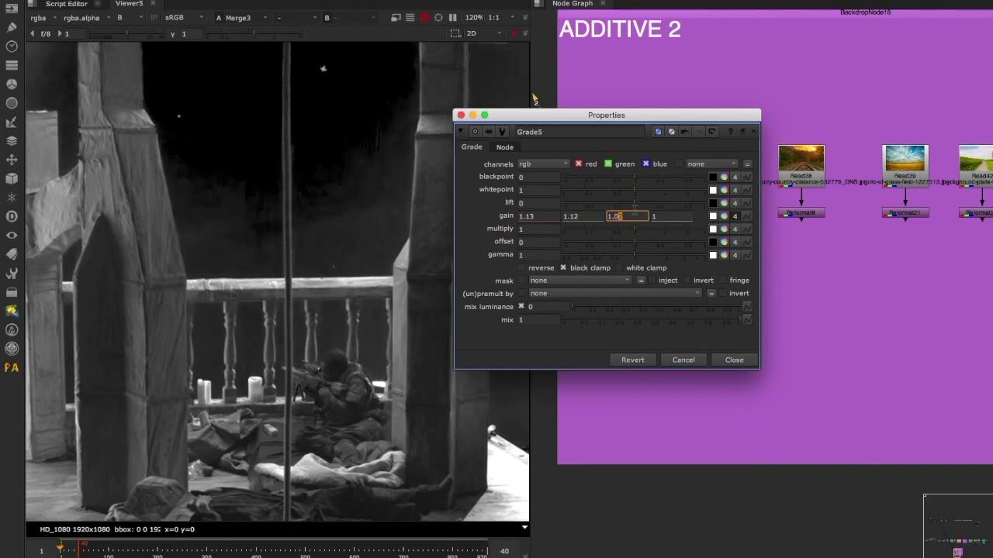
{"action": "key", "text": "Up"}
{"action": "key", "text": "Up"}
{"action": "key", "text": "Up"}
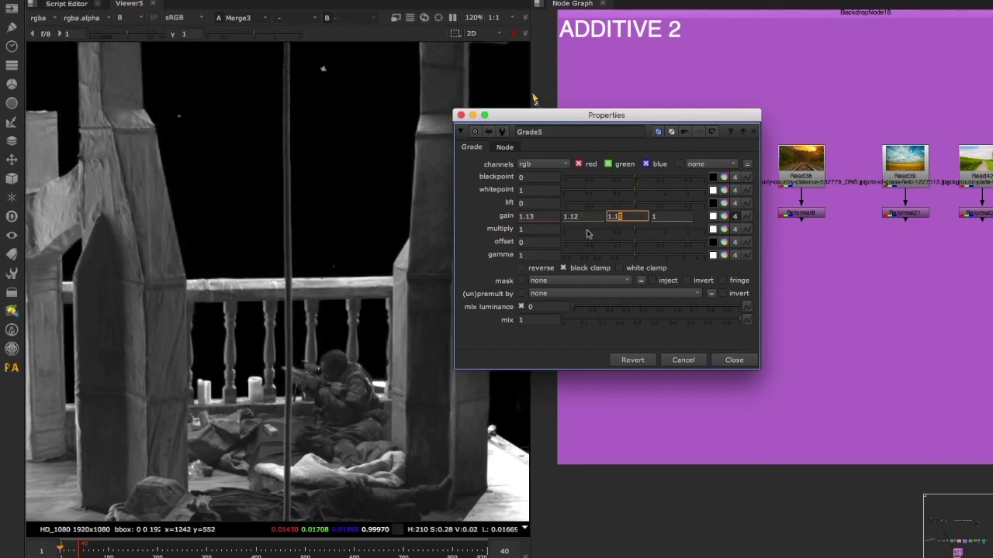
{"action": "left_click", "coordinate": [737, 359]}
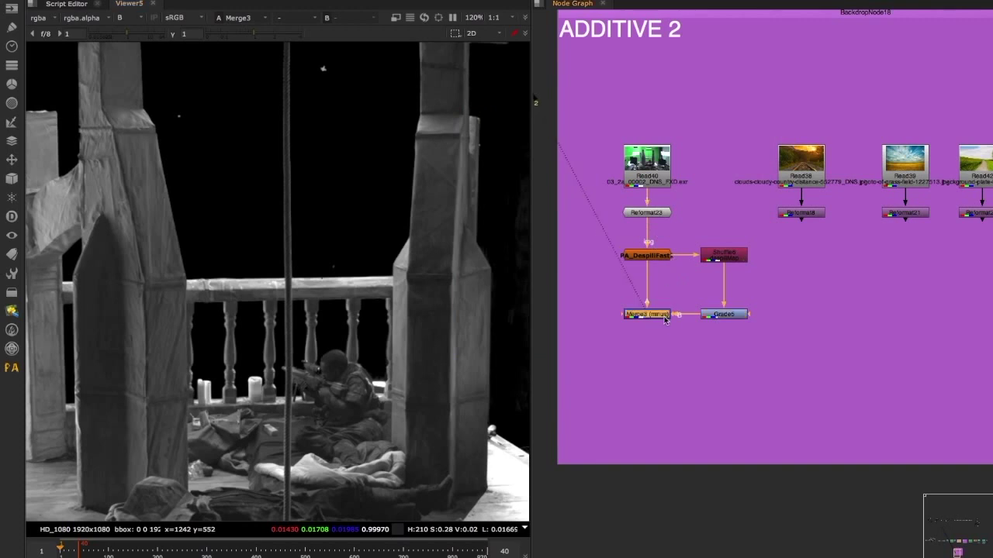
- Review the Grade's gain values and the blacks in the minus Merge's blue channel
{"action": "double_click", "coordinate": [724, 315]}
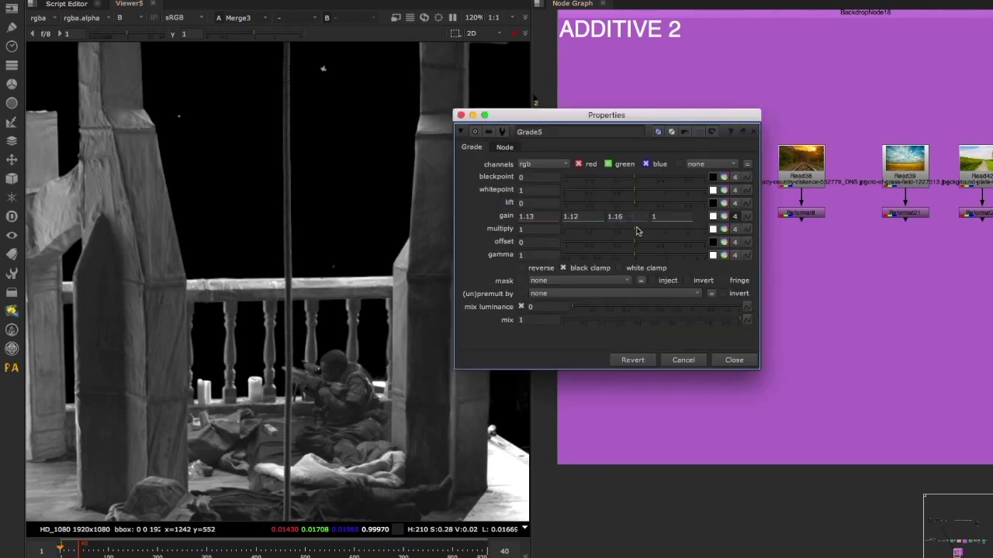
{"action": "left_click", "coordinate": [734, 360]}
{"action": "scroll", "coordinate": [687, 342], "scroll_direction": "down", "scroll_amount": 2}
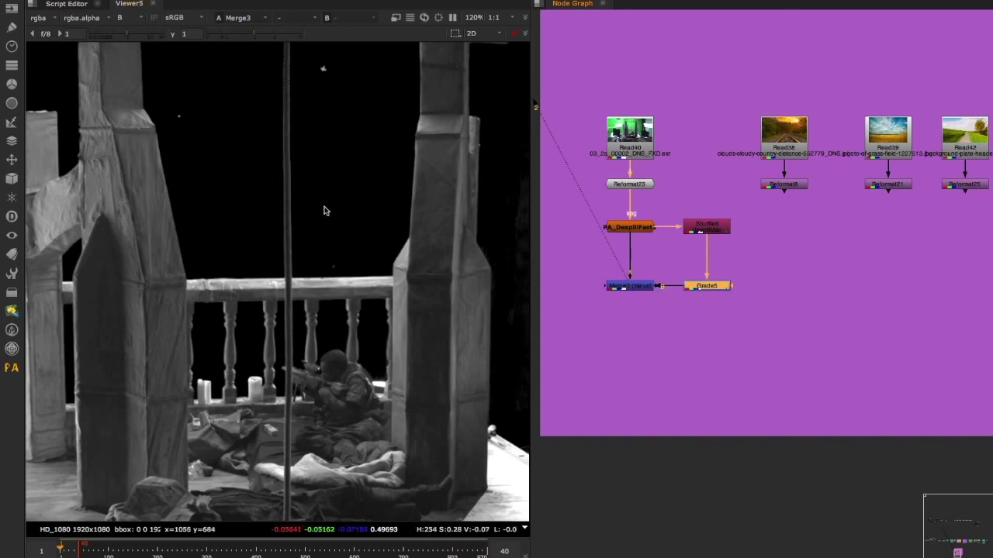
{"action": "middle_click_drag", "start_coordinate": [671, 310], "coordinate": [672, 265]}
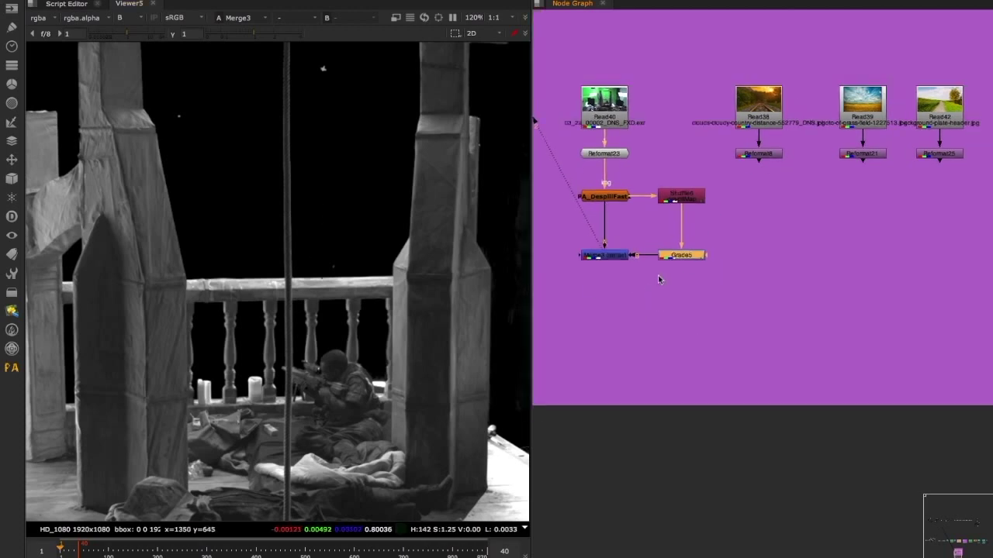
- Add a Clamp node on all channels after the minus Merge and position it lower in the graph
{"action": "scroll", "coordinate": [609, 284], "scroll_direction": "up", "scroll_amount": 5}
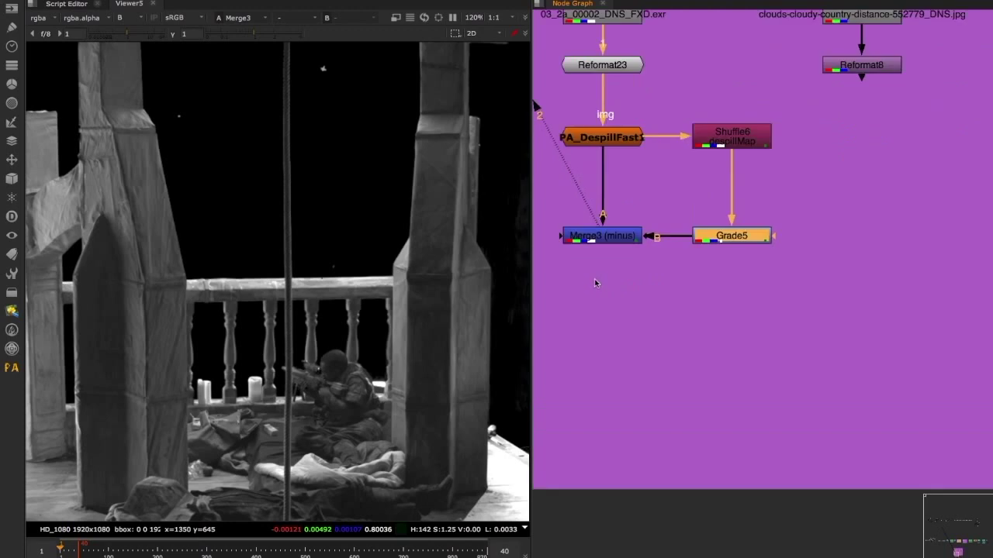
{"action": "middle_click_drag", "start_coordinate": [594, 281], "coordinate": [632, 314]}
{"action": "left_click", "coordinate": [638, 310]}
{"action": "left_click", "coordinate": [644, 269]}
{"action": "key", "text": "Tab"}
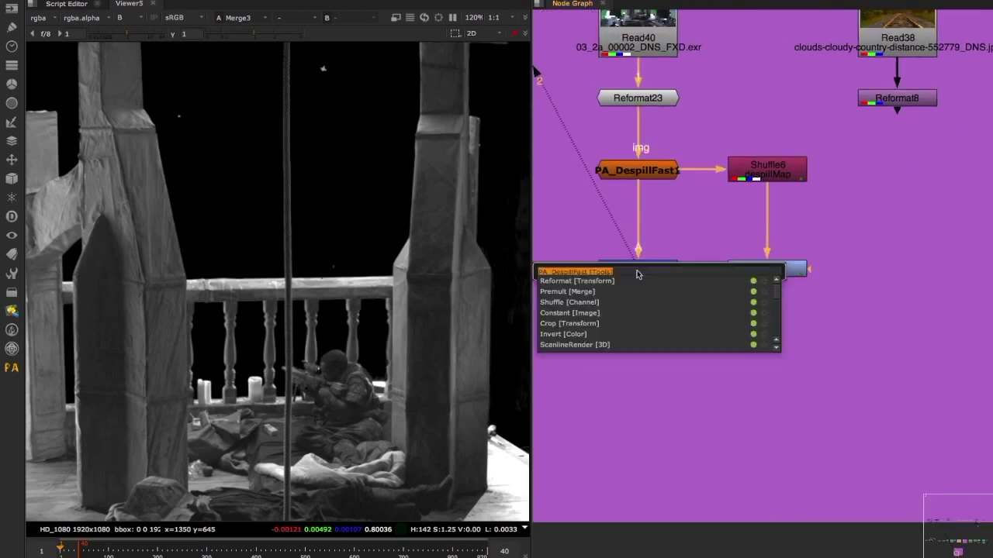
{"action": "type", "text": "clamp"}
{"action": "key", "text": "Return"}
{"action": "left_click", "coordinate": [366, 365]}
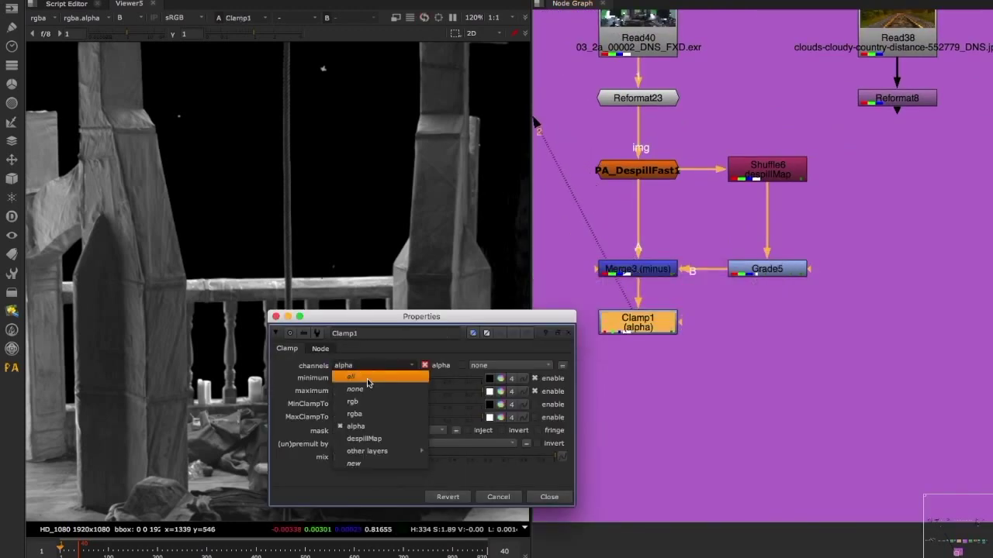
{"action": "left_click", "coordinate": [350, 377]}
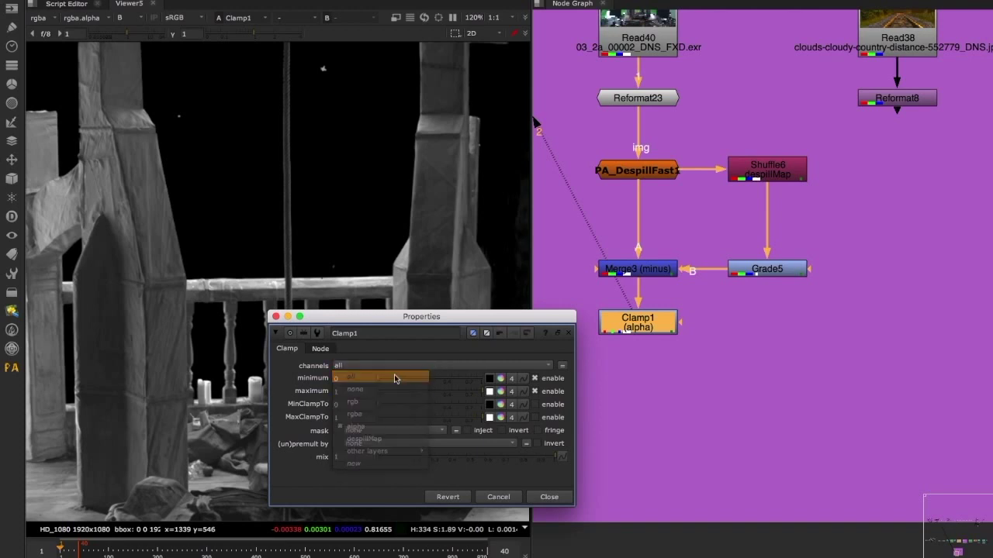
{"action": "left_click_drag", "start_coordinate": [650, 316], "coordinate": [650, 363]}
- Add a Merge set to plus that takes the Clamp as its A input
{"action": "key", "text": "m"}
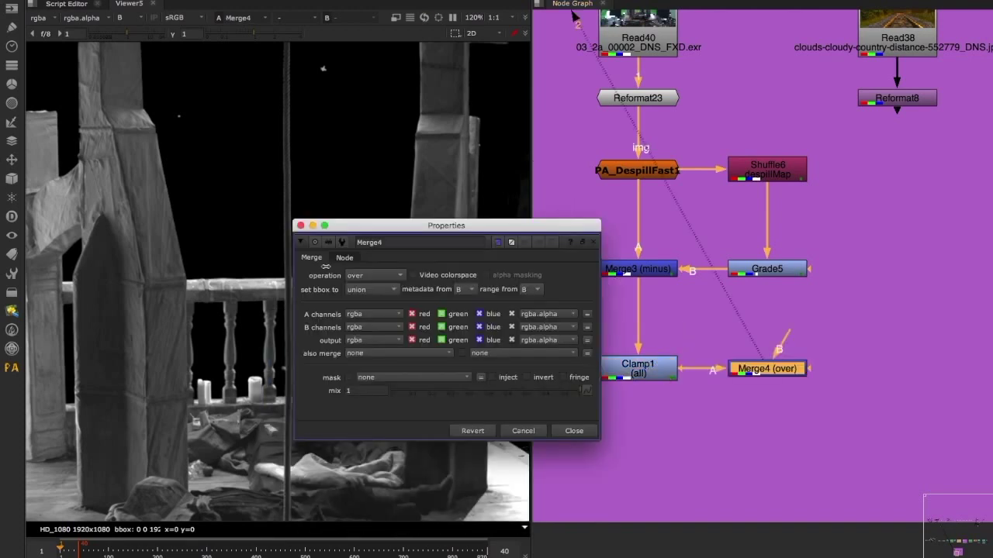
{"action": "left_click", "coordinate": [376, 276]}
{"action": "left_click", "coordinate": [372, 301]}
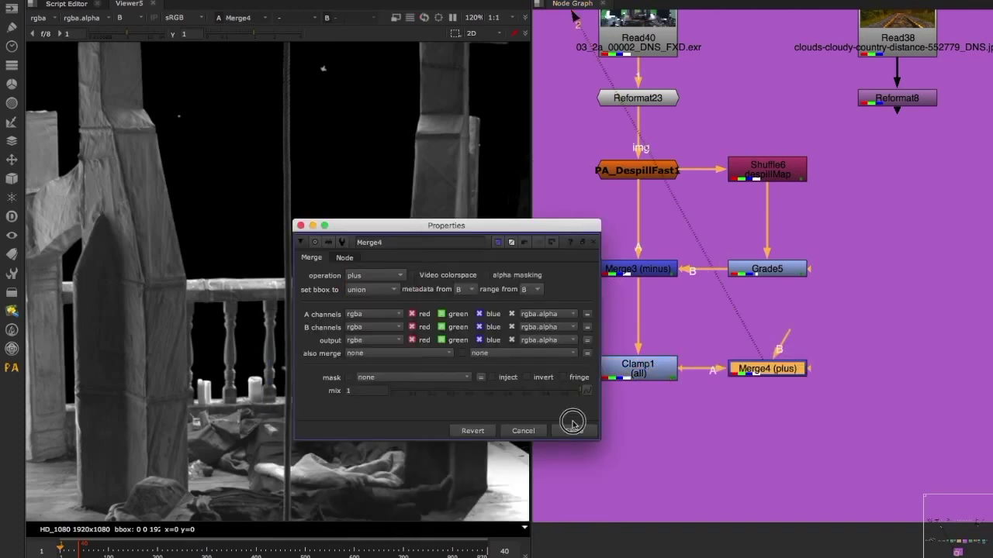
{"action": "left_click", "coordinate": [574, 431]}
- Connect the plus Merge's B input to the sunset railway plate's Reformat, align it beneath, and view the composite in colour
{"action": "middle_click_drag", "start_coordinate": [836, 383], "coordinate": [724, 389]}
{"action": "left_click_drag", "start_coordinate": [664, 351], "coordinate": [790, 102]}
{"action": "middle_click_drag", "start_coordinate": [365, 395], "coordinate": [409, 395]}
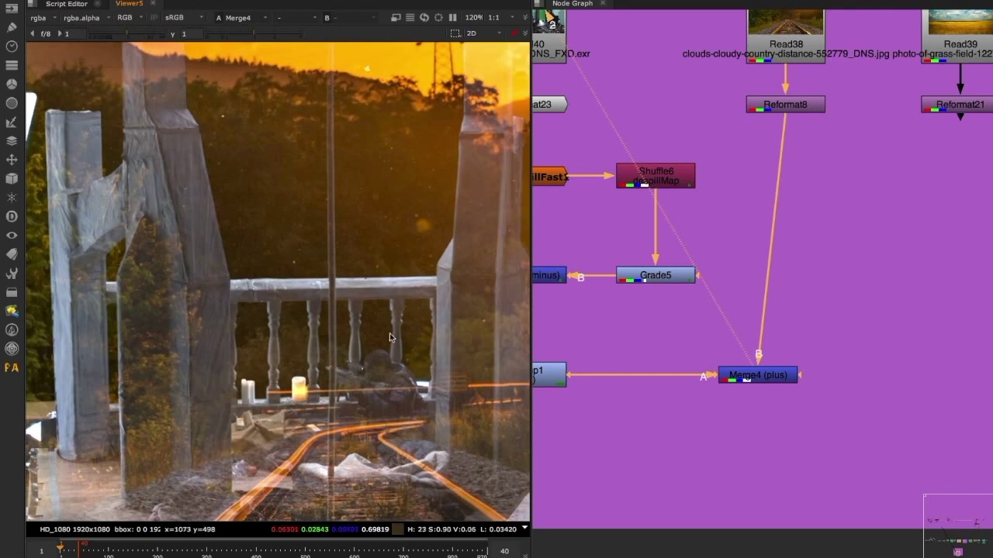
{"action": "middle_click_drag", "start_coordinate": [452, 287], "coordinate": [432, 313]}
{"action": "middle_click_drag", "start_coordinate": [712, 345], "coordinate": [760, 348]}
{"action": "left_click_drag", "start_coordinate": [806, 370], "coordinate": [839, 378]}
{"action": "middle_click_drag", "start_coordinate": [764, 358], "coordinate": [809, 360]}
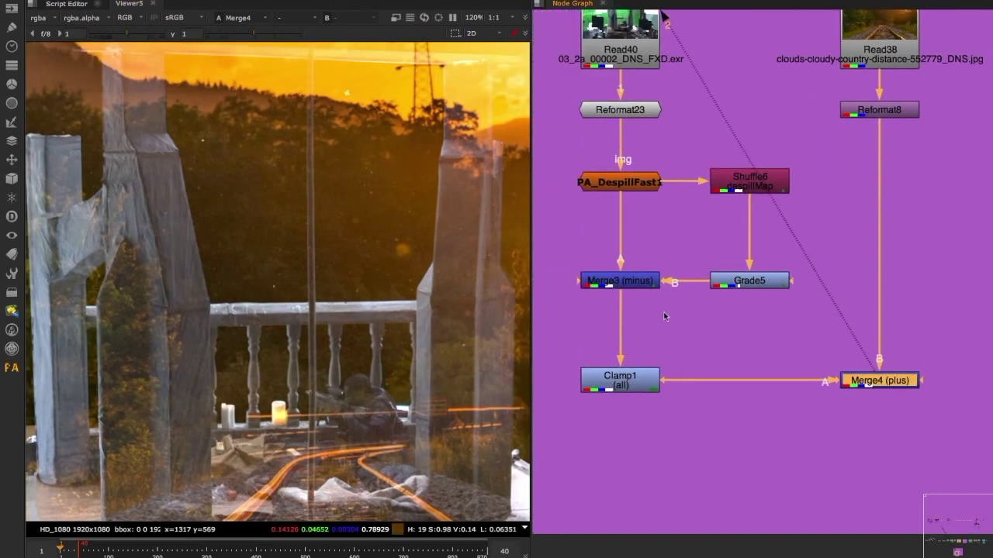
- Toggle the Clamp off and back on to compare its effect on the plus composite
{"action": "middle_click_drag", "start_coordinate": [737, 309], "coordinate": [750, 261]}
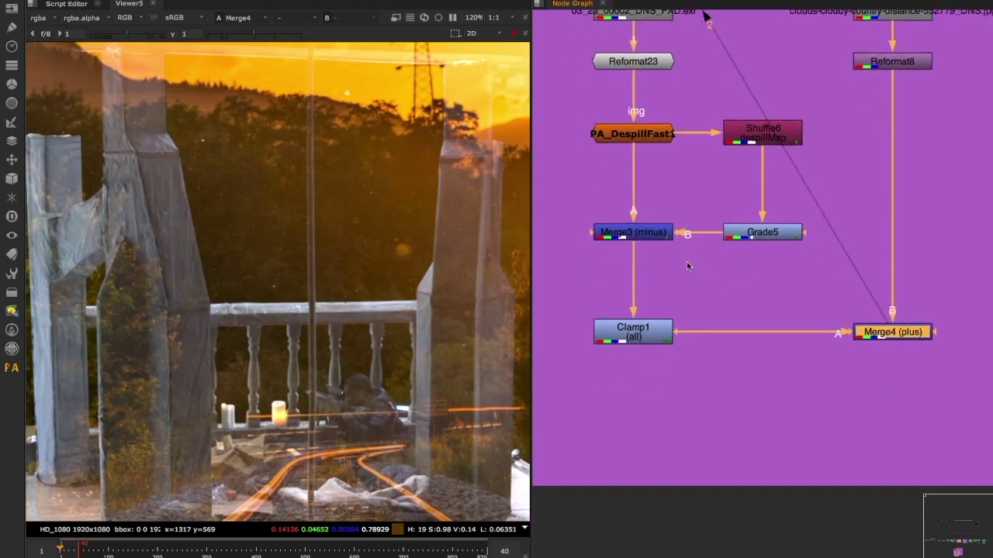
{"action": "left_click", "coordinate": [631, 335]}
{"action": "key", "text": "d"}
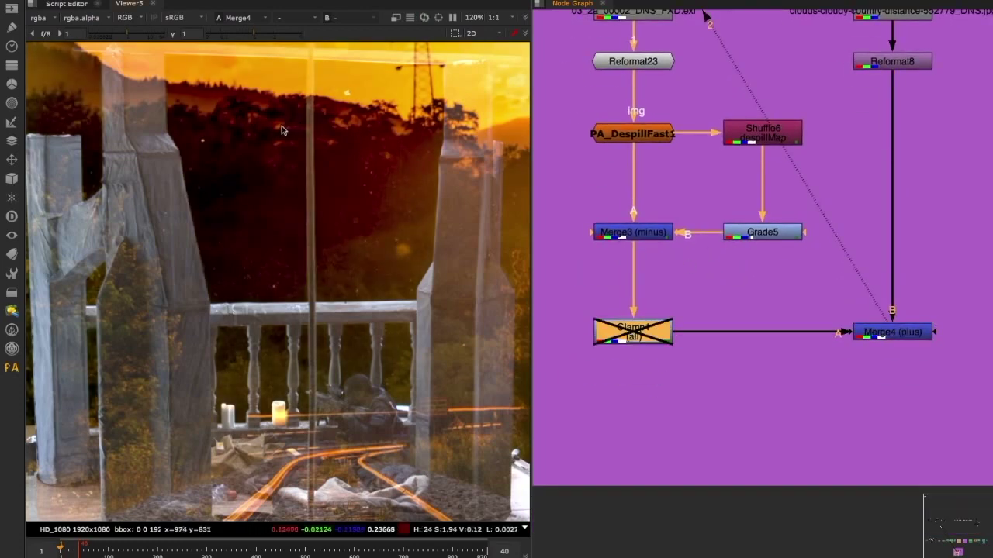
{"action": "key", "text": "d"}
- Sample a region of the black background in the minus Merge and compare its values with the Clamp's output
{"action": "left_click", "coordinate": [668, 237]}
{"action": "key", "text": "2"}
{"action": "left_click_drag", "start_coordinate": [235, 134], "coordinate": [271, 173]}
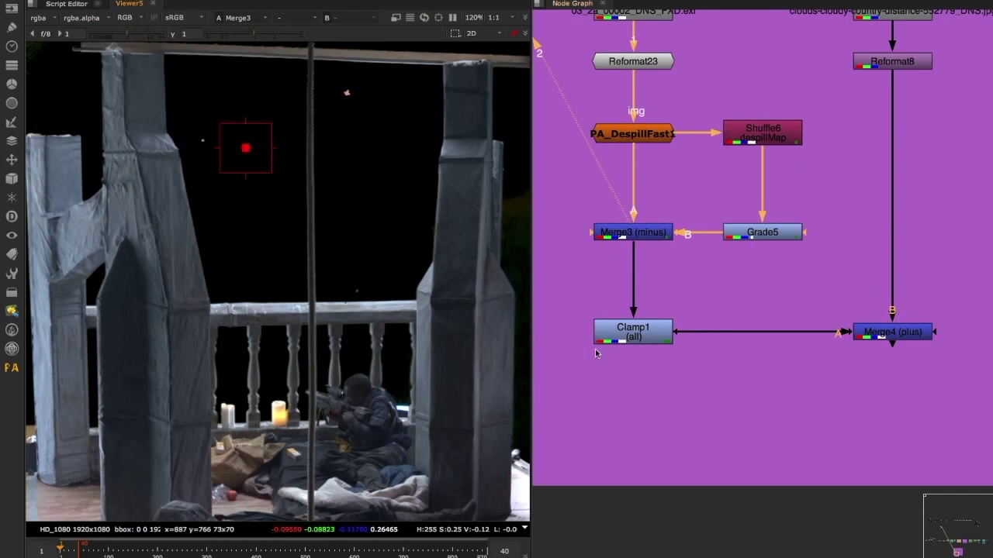
{"action": "middle_click_drag", "start_coordinate": [883, 189], "coordinate": [814, 281]}
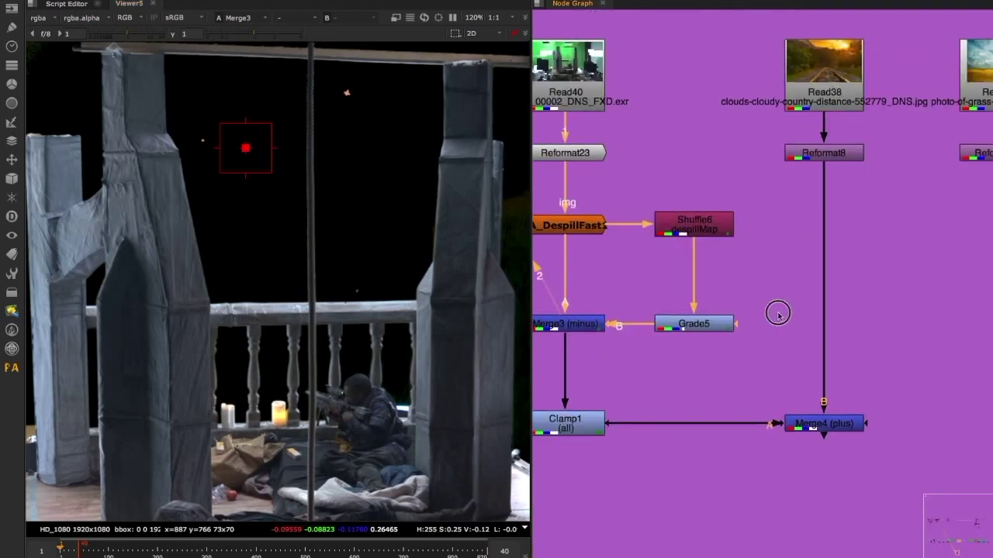
{"action": "middle_click_drag", "start_coordinate": [776, 311], "coordinate": [814, 287]}
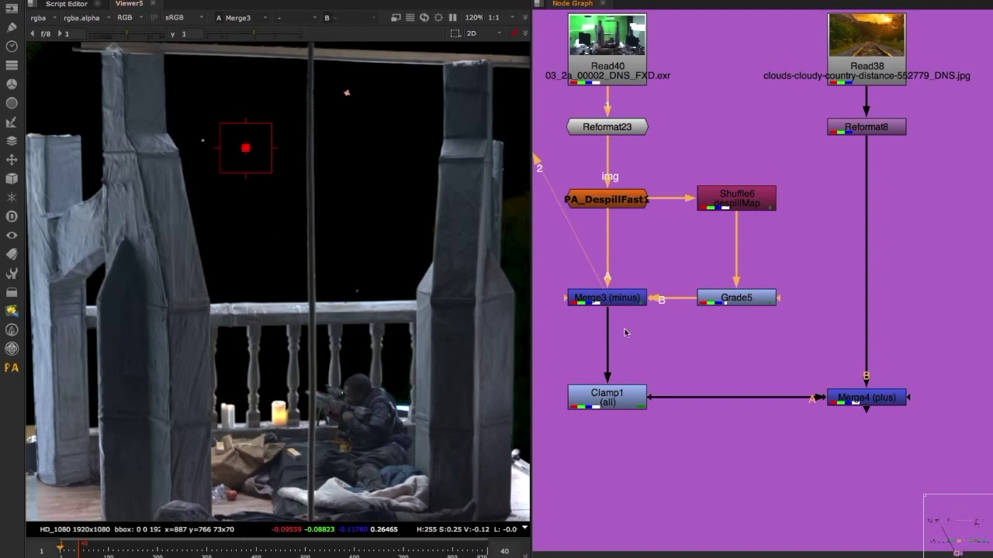
{"action": "left_click", "coordinate": [606, 398]}
{"action": "key", "text": "2"}
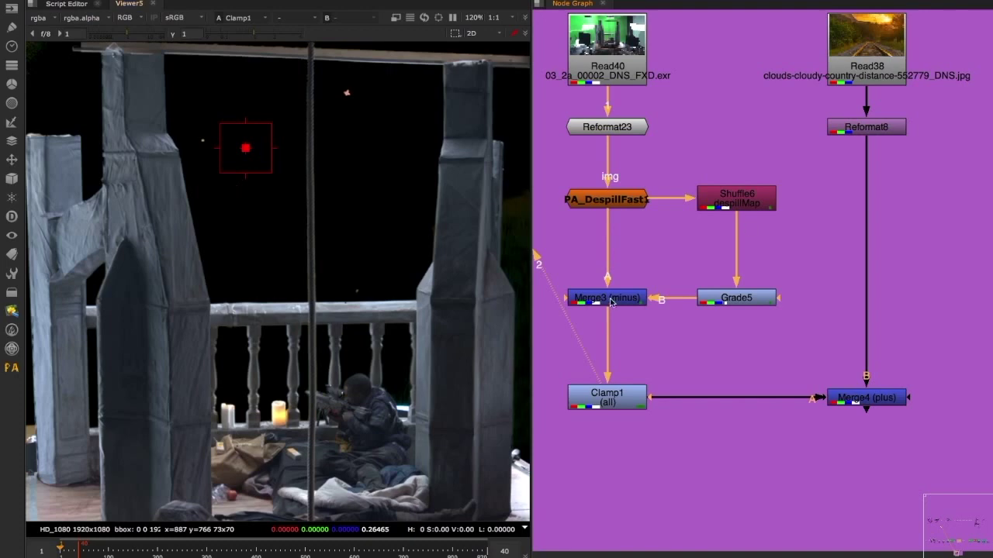
{"action": "left_click", "coordinate": [611, 299]}
{"action": "key", "text": "2"}
- Inspect the minus Merge's alpha channel, then return to the colour view with the despill-map Grade selected
{"action": "key", "text": "a"}
{"action": "key", "text": "a"}
{"action": "key", "text": "a"}
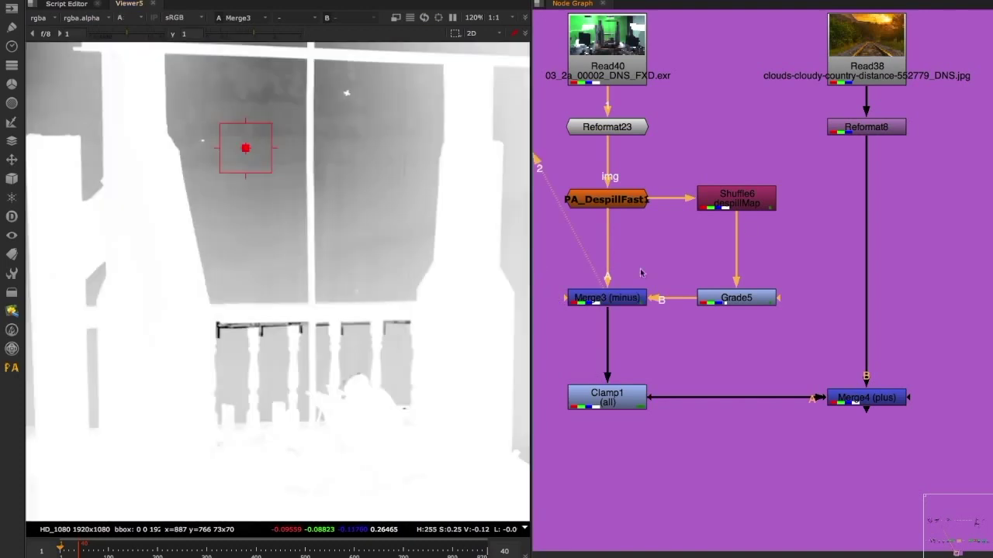
{"action": "left_click", "coordinate": [757, 301]}
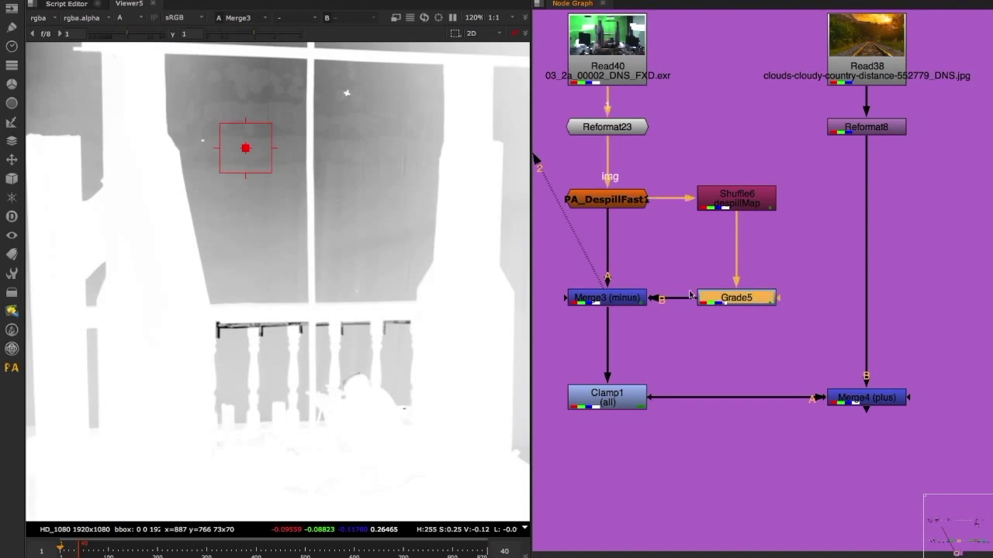
{"action": "key", "text": "r"}
{"action": "key", "text": "r"}
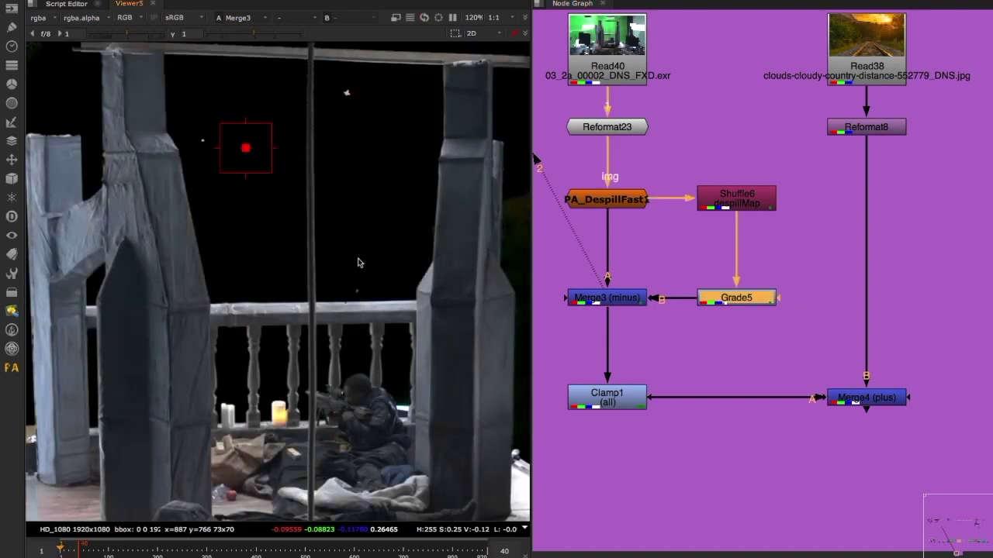
{"action": "middle_click_drag", "start_coordinate": [700, 342], "coordinate": [787, 346]}
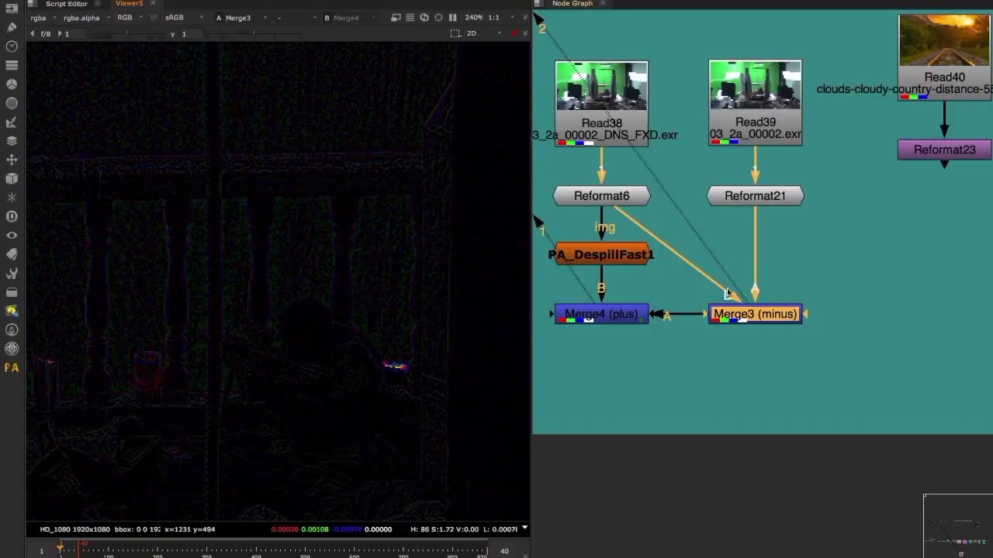
- Add a plus Merge combining the grain minus Merge as A with the sunset railway plate's Reformat as B
{"action": "middle_click_drag", "start_coordinate": [880, 191], "coordinate": [785, 208]}
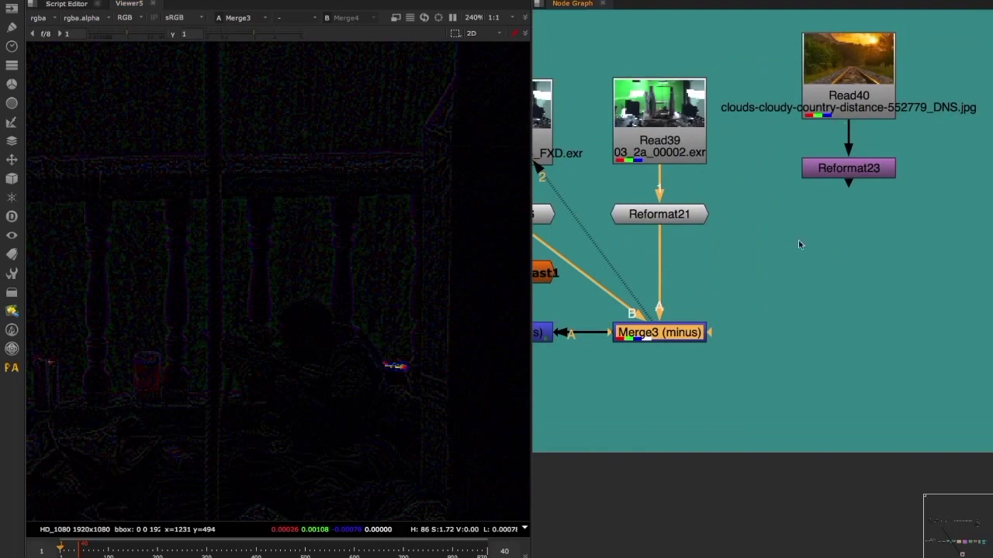
{"action": "key", "text": "m"}
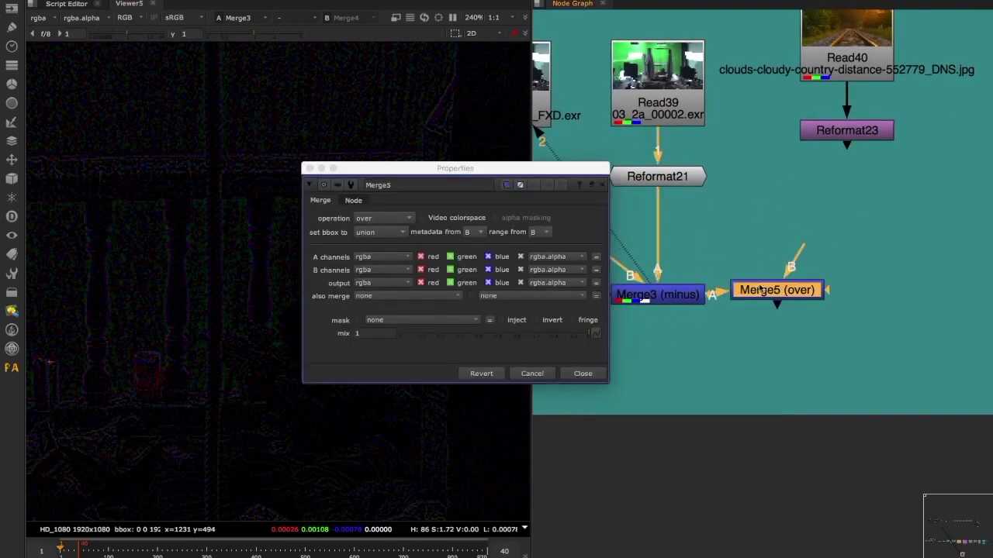
{"action": "left_click_drag", "start_coordinate": [760, 290], "coordinate": [847, 136]}
{"action": "left_click", "coordinate": [382, 218]}
{"action": "left_click", "coordinate": [397, 287]}
- Toggle the new plus Merge off and on and examine the transferred grain on the railway plate up close
{"action": "key", "text": "d"}
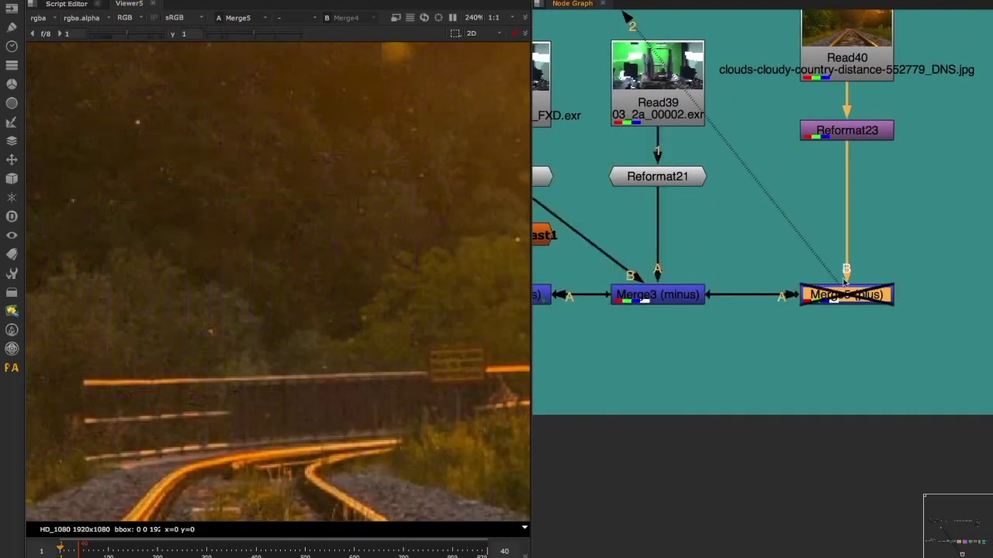
{"action": "key", "text": "d"}
{"action": "scroll", "coordinate": [347, 211], "scroll_direction": "up", "scroll_amount": 5}
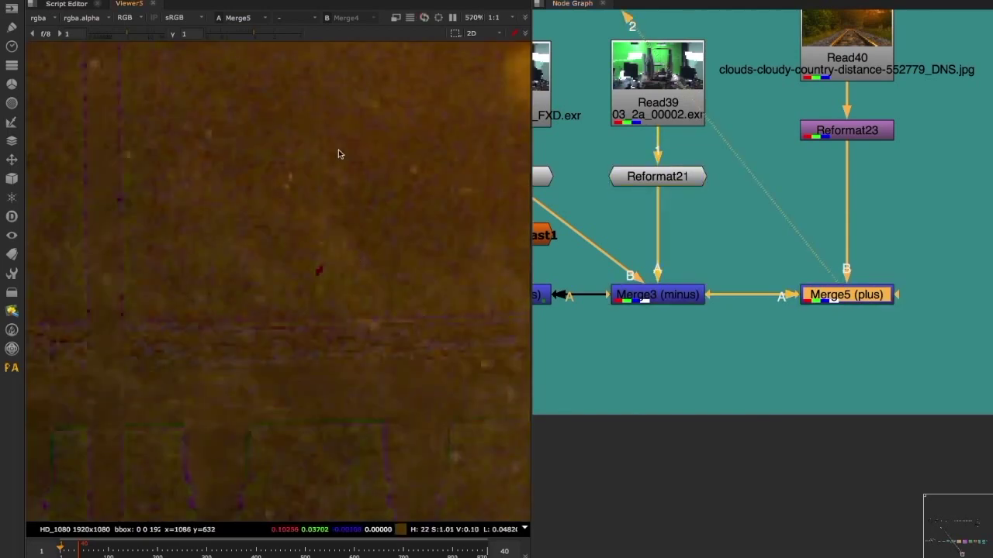
{"action": "scroll", "coordinate": [336, 150], "scroll_direction": "down", "scroll_amount": 3}
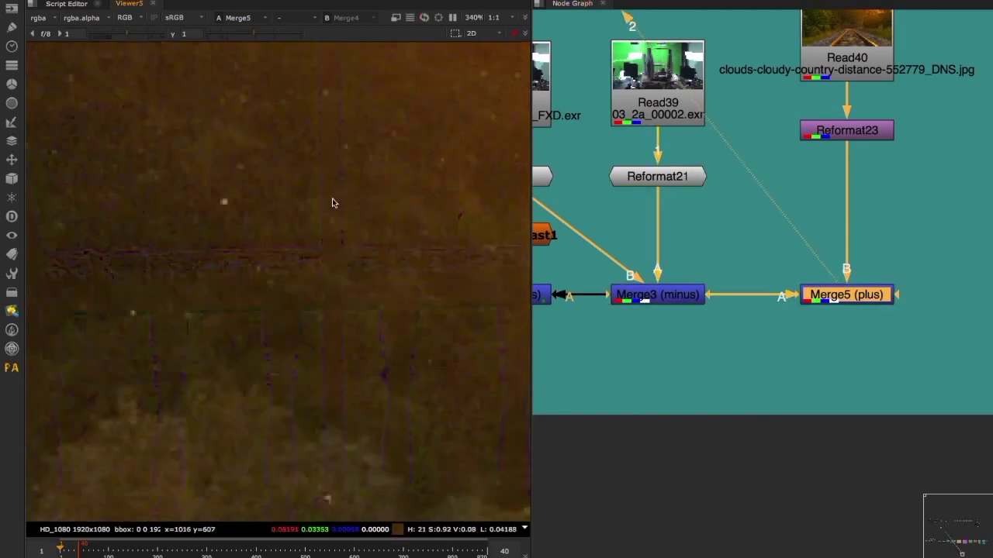
{"action": "scroll", "coordinate": [331, 203], "scroll_direction": "down", "scroll_amount": 3}
{"action": "scroll", "coordinate": [339, 256], "scroll_direction": "up", "scroll_amount": 8}
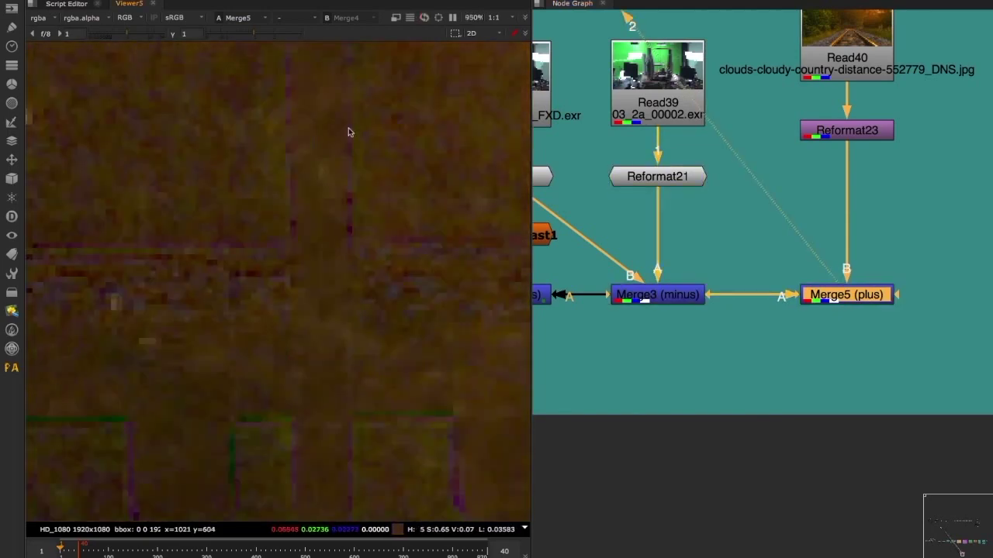
{"action": "scroll", "coordinate": [433, 318], "scroll_direction": "down", "scroll_amount": 6}
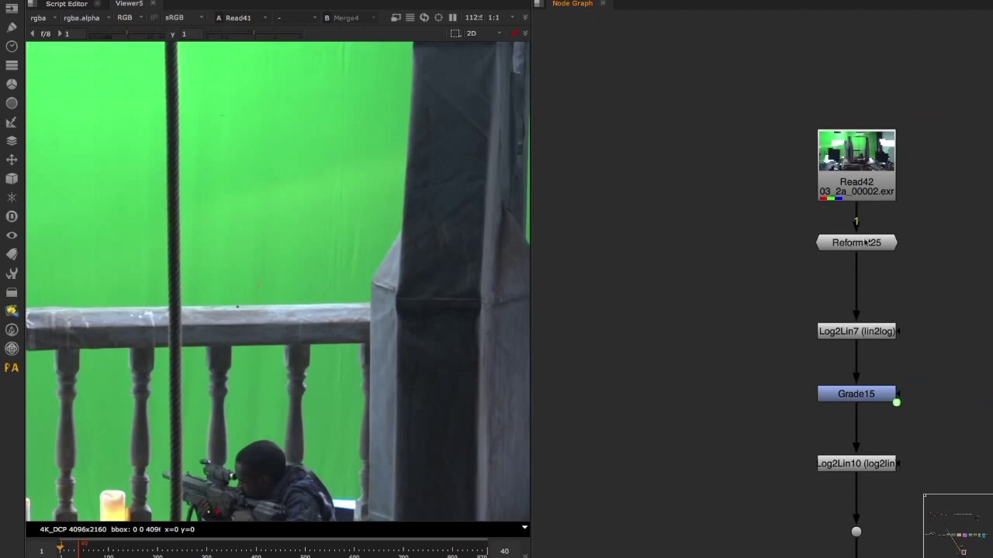
- View the original green-screen plate's Reformat and inspect the denoised branch's Grade settings between its Log2Lin nodes
{"action": "left_click", "coordinate": [865, 243]}
{"action": "key", "text": "1"}
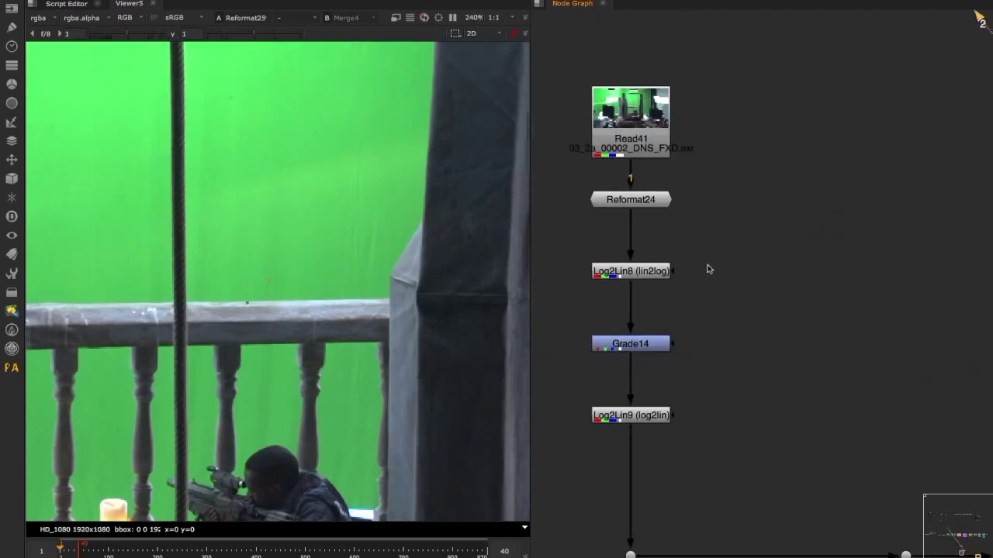
{"action": "left_click_drag", "start_coordinate": [698, 237], "coordinate": [575, 455]}
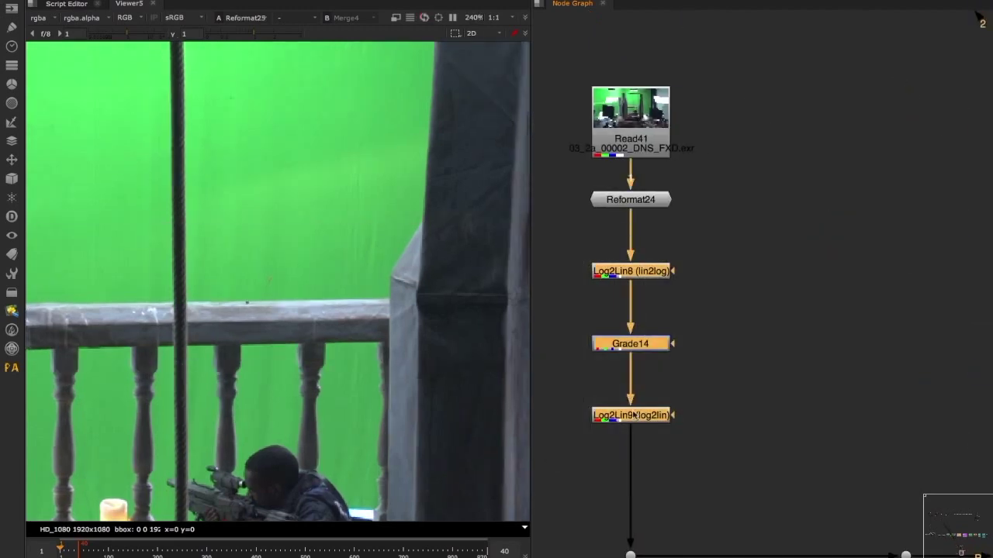
{"action": "double_click", "coordinate": [635, 343]}
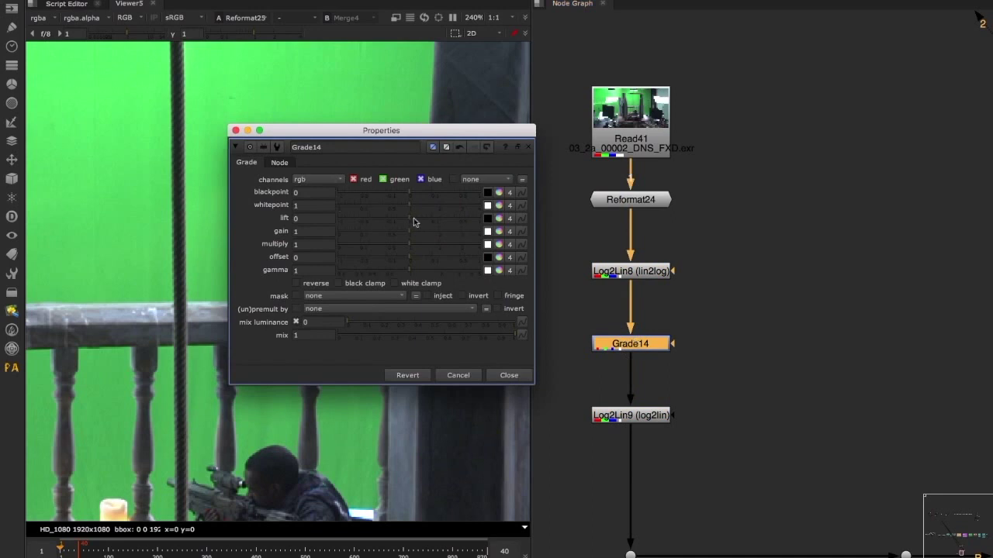
{"action": "left_click", "coordinate": [508, 376]}
- Display the minus Merge of the Log2Lin network and compare it with the simpler grain setup's minus Merge
{"action": "scroll", "coordinate": [691, 261], "scroll_direction": "down", "scroll_amount": 3}
{"action": "middle_click_drag", "start_coordinate": [727, 272], "coordinate": [642, 229]}
{"action": "scroll", "coordinate": [847, 401], "scroll_direction": "up", "scroll_amount": 5}
{"action": "left_click", "coordinate": [848, 395], "text": "ctrl+shift"}
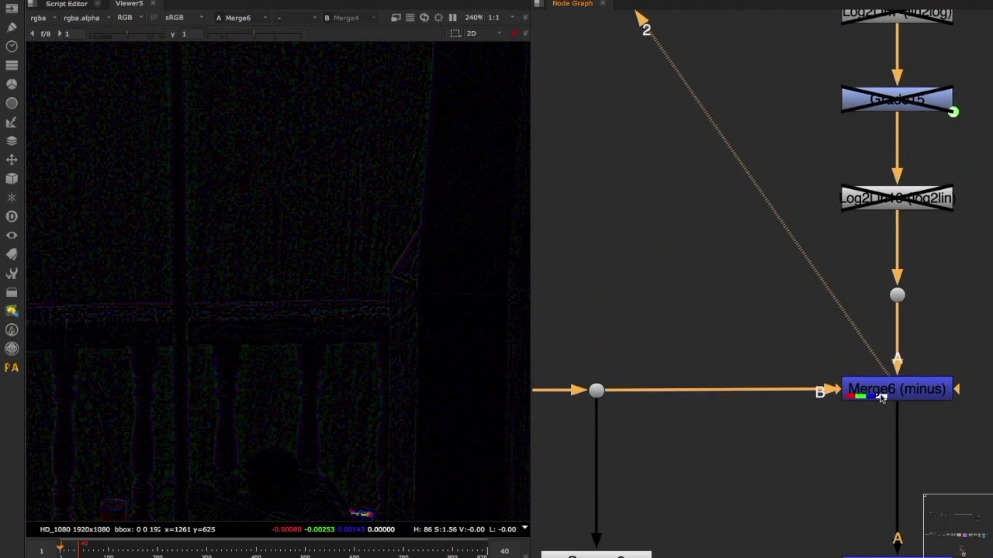
{"action": "scroll", "coordinate": [881, 397], "scroll_direction": "down", "scroll_amount": 5}
{"action": "middle_click_drag", "start_coordinate": [728, 178], "coordinate": [785, 356]}
{"action": "scroll", "coordinate": [724, 179], "scroll_direction": "up", "scroll_amount": 5}
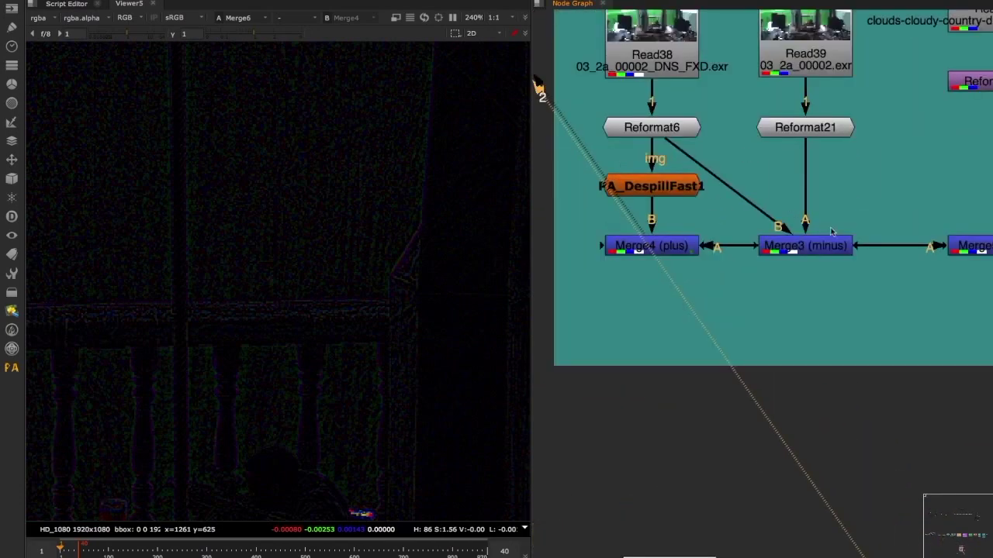
{"action": "left_click", "coordinate": [820, 246], "text": "ctrl+shift"}
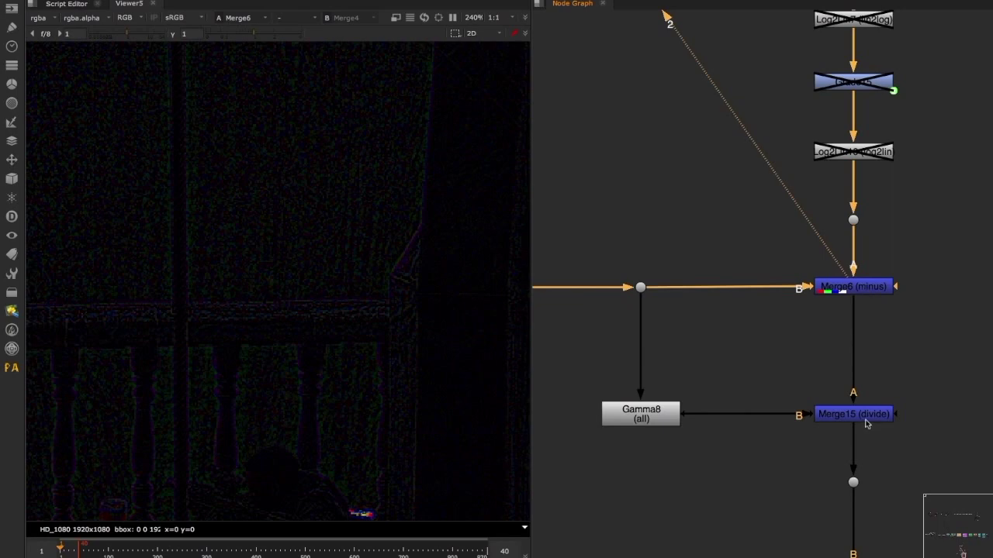
- Display the divide Merge and set the Gamma node feeding its B input to 1.42
{"action": "middle_click_drag", "start_coordinate": [783, 436], "coordinate": [774, 402]}
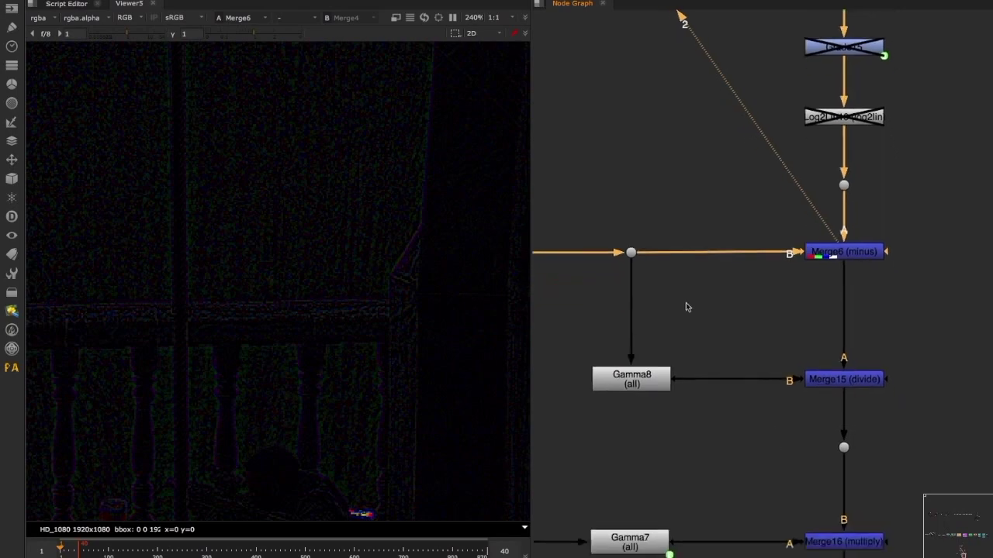
{"action": "left_click", "coordinate": [646, 384]}
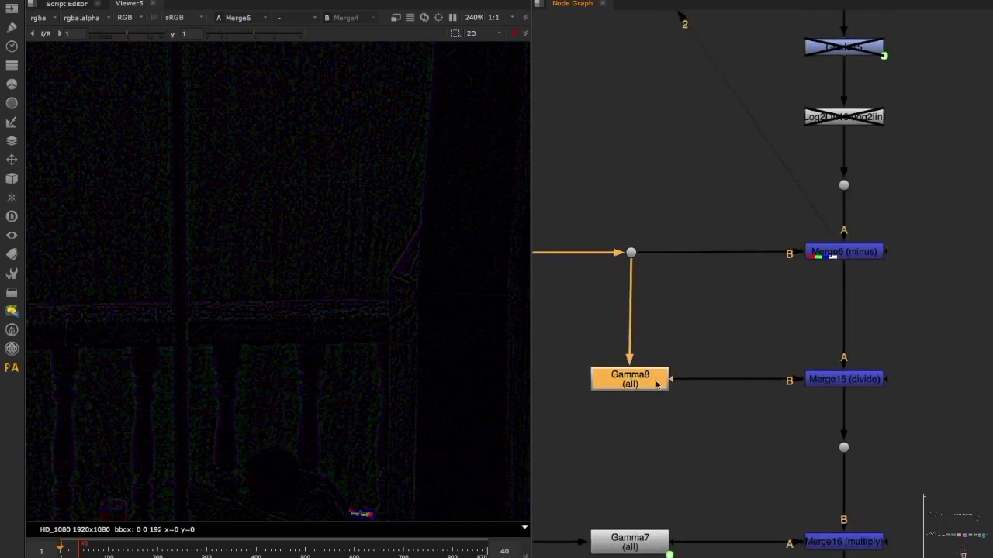
{"action": "left_click_drag", "start_coordinate": [758, 345], "coordinate": [986, 406]}
{"action": "key", "text": "1"}
{"action": "middle_click_drag", "start_coordinate": [706, 428], "coordinate": [811, 427]}
{"action": "double_click", "coordinate": [741, 382]}
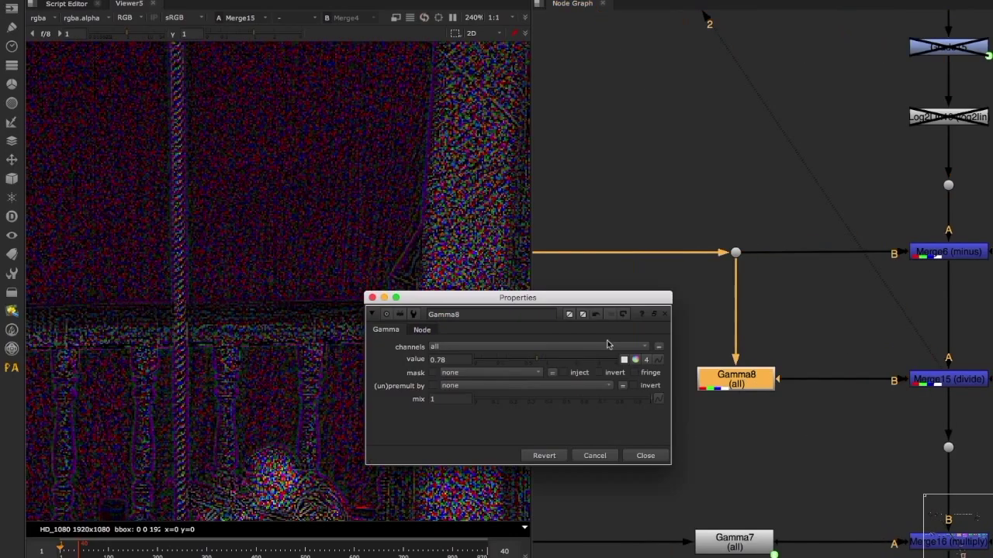
{"action": "mouse_move", "coordinate": [553, 362]}
{"action": "left_mouse_down"}
{"action": "mouse_move", "coordinate": [569, 361]}
{"action": "mouse_move", "coordinate": [521, 359]}
{"action": "mouse_move", "coordinate": [581, 361]}
{"action": "mouse_move", "coordinate": [559, 361]}
{"action": "left_mouse_up"}
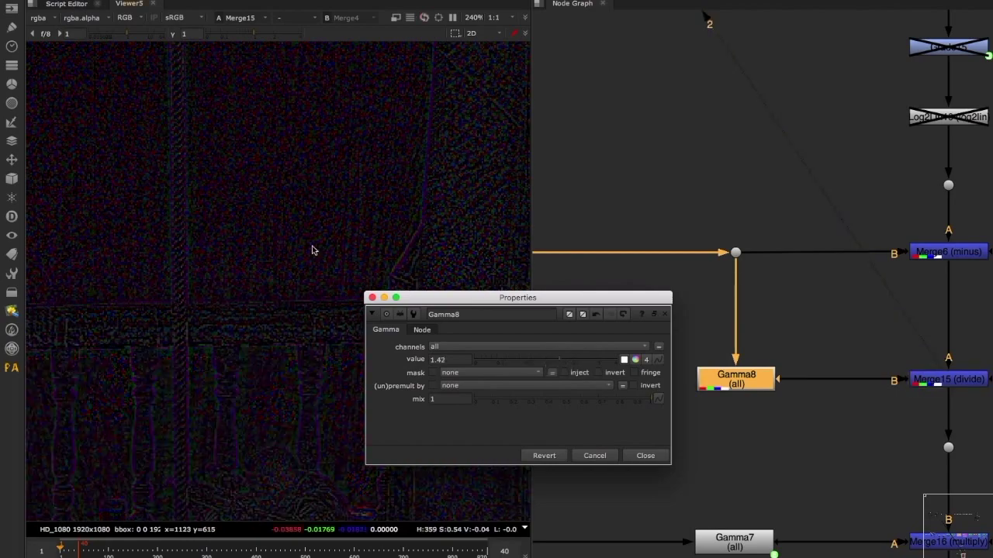
- Try a gamma of 1.36 on the Gamma node feeding the divide Merge and discard the change
{"action": "scroll", "coordinate": [343, 215], "scroll_direction": "down", "scroll_amount": 2}
{"action": "left_click", "coordinate": [552, 362]}
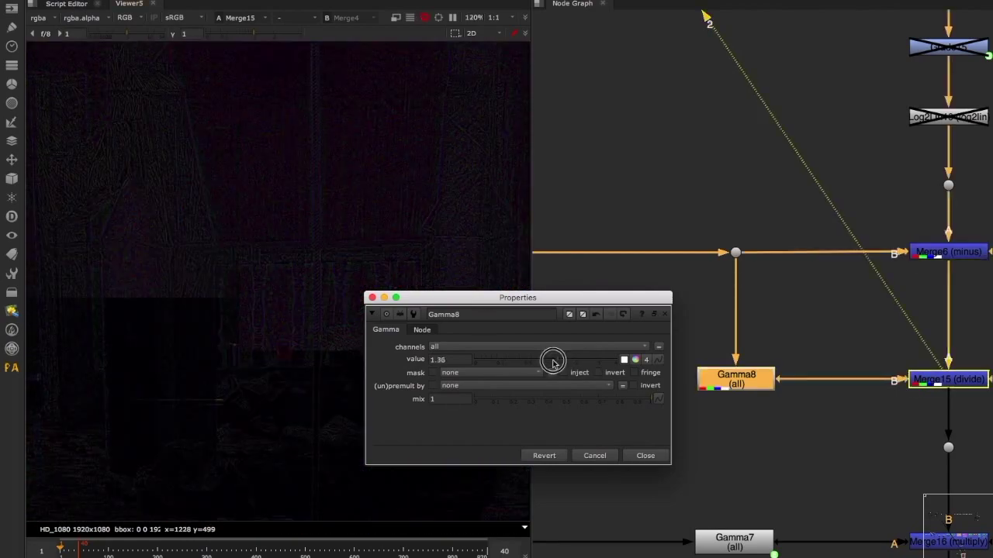
{"action": "mouse_move", "coordinate": [552, 361]}
{"action": "left_mouse_down"}
{"action": "mouse_move", "coordinate": [532, 359]}
{"action": "mouse_move", "coordinate": [560, 365]}
{"action": "mouse_move", "coordinate": [540, 362]}
{"action": "mouse_move", "coordinate": [549, 363]}
{"action": "left_mouse_up"}
{"action": "left_click", "coordinate": [595, 455]}
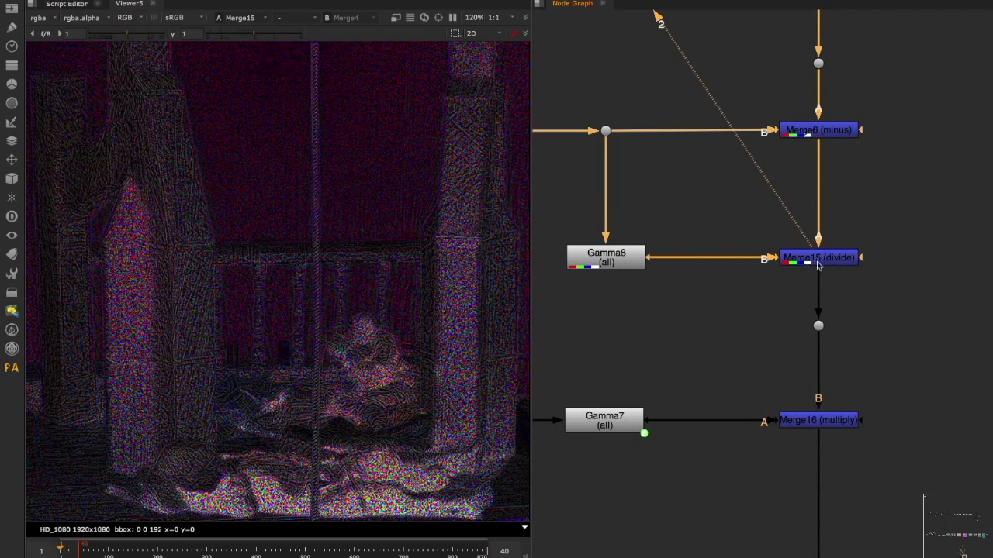
- Display the multiply Merge that combines the divided grain with the railway plate
{"action": "left_click_drag", "start_coordinate": [880, 394], "coordinate": [764, 442]}
{"action": "key", "text": "2"}
{"action": "middle_click_drag", "start_coordinate": [726, 465], "coordinate": [777, 455]}
{"action": "scroll", "coordinate": [775, 450], "scroll_direction": "down", "scroll_amount": 5}
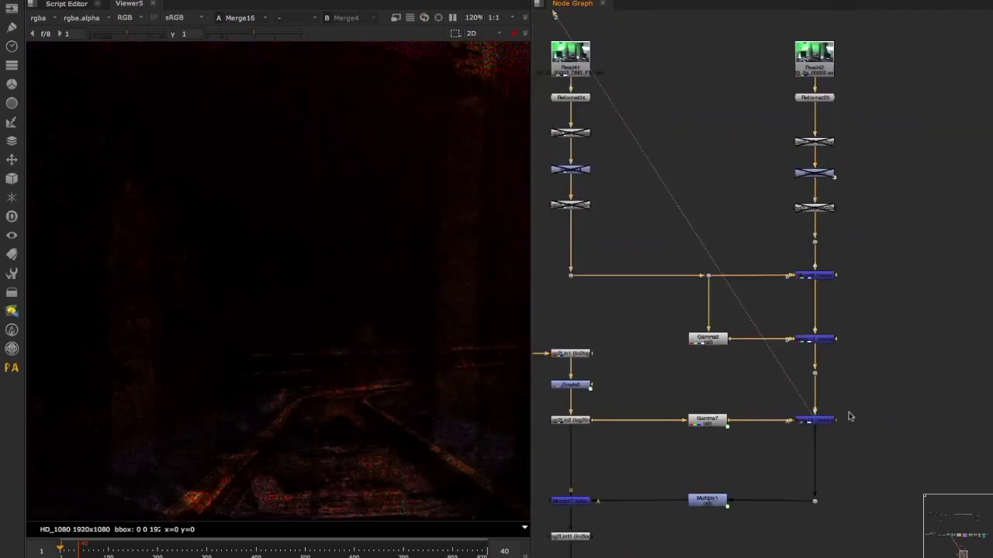
- Display the denoised railway plate at the Dot below its Reformat
{"action": "middle_click_drag", "start_coordinate": [587, 383], "coordinate": [742, 361]}
{"action": "scroll", "coordinate": [742, 361], "scroll_direction": "up", "scroll_amount": 2}
{"action": "middle_click_drag", "start_coordinate": [586, 264], "coordinate": [778, 208]}
{"action": "scroll", "coordinate": [778, 207], "scroll_direction": "up", "scroll_amount": 5}
{"action": "left_click_drag", "start_coordinate": [779, 207], "coordinate": [689, 342]}
{"action": "key", "text": "2"}
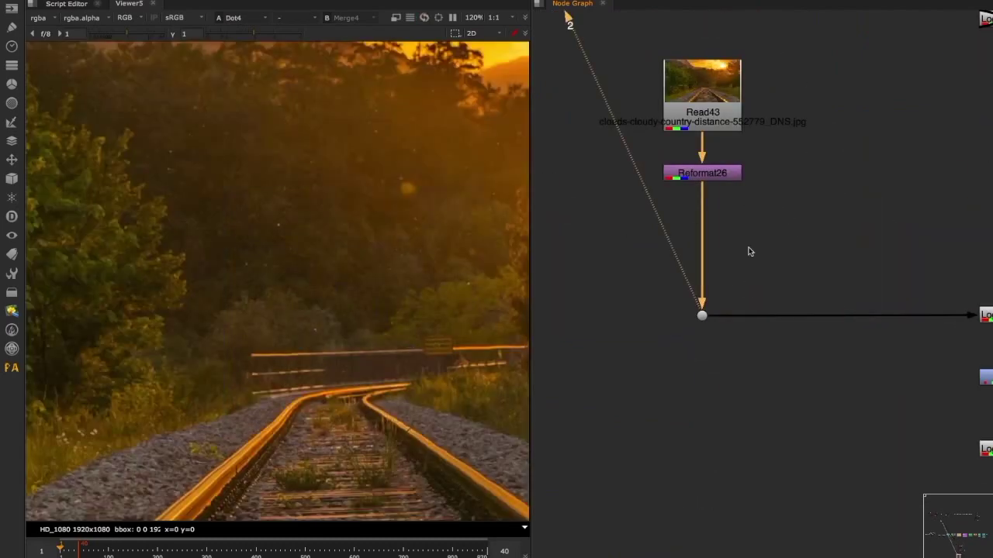
{"action": "middle_click_drag", "start_coordinate": [781, 269], "coordinate": [694, 264]}
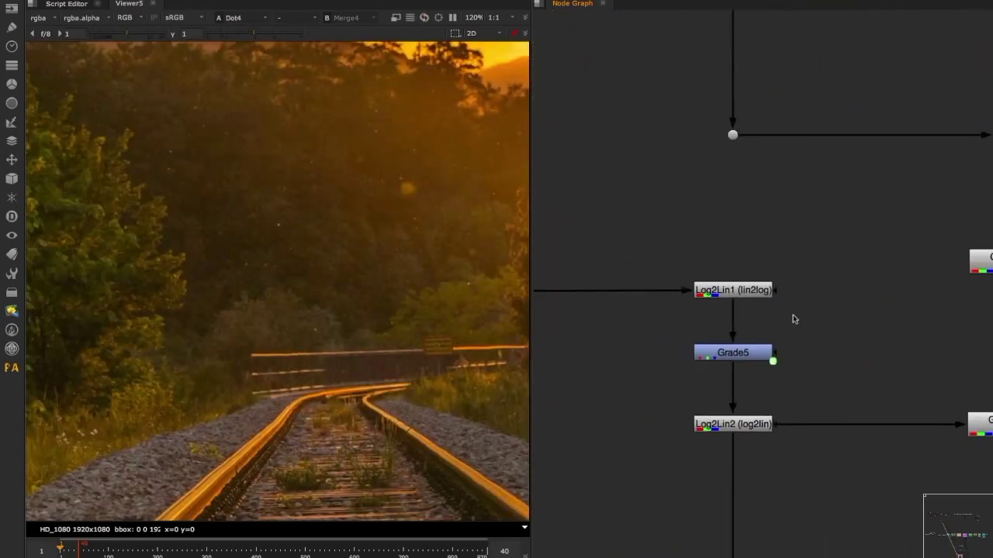
- Disable the railway branch's Log2Lin1, Grade5 and Log2Lin2 nodes
{"action": "middle_click_drag", "start_coordinate": [796, 283], "coordinate": [794, 359]}
{"action": "left_click_drag", "start_coordinate": [791, 315], "coordinate": [613, 546]}
{"action": "key", "text": "d"}
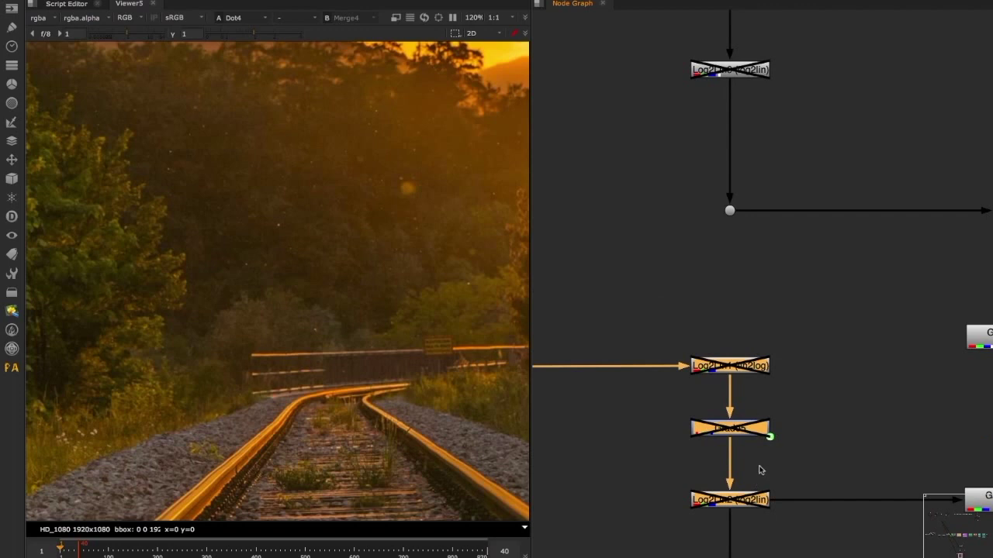
{"action": "middle_click_drag", "start_coordinate": [673, 354], "coordinate": [708, 379]}
{"action": "left_click_drag", "start_coordinate": [680, 346], "coordinate": [824, 556]}
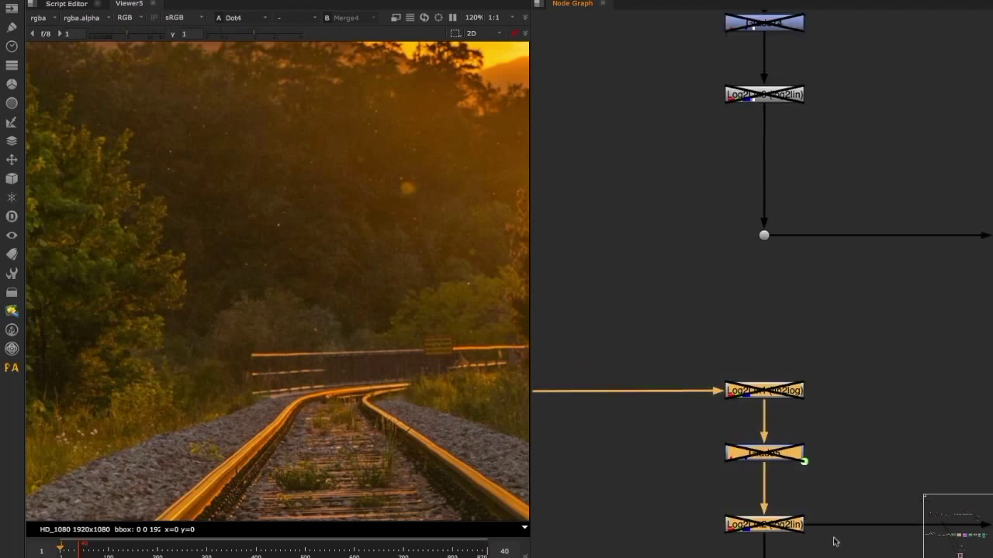
- Open the Gamma7 and Gamma8 properties together, compare their gamma values and close them
{"action": "middle_click_drag", "start_coordinate": [809, 435], "coordinate": [716, 377]}
{"action": "middle_click_drag", "start_coordinate": [818, 373], "coordinate": [665, 328]}
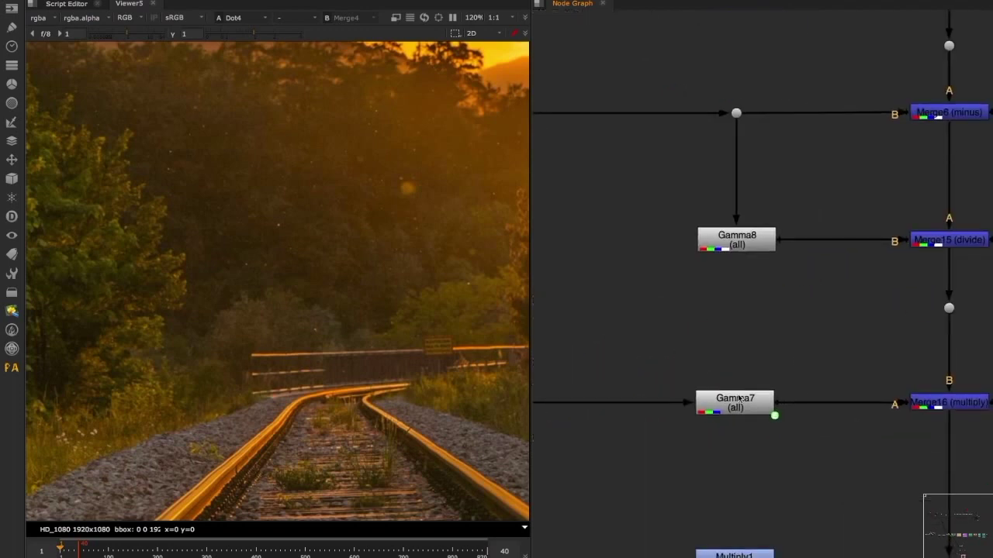
{"action": "left_click", "coordinate": [737, 407]}
{"action": "left_click", "coordinate": [756, 283]}
{"action": "double_click", "coordinate": [741, 248]}
{"action": "double_click", "coordinate": [758, 401]}
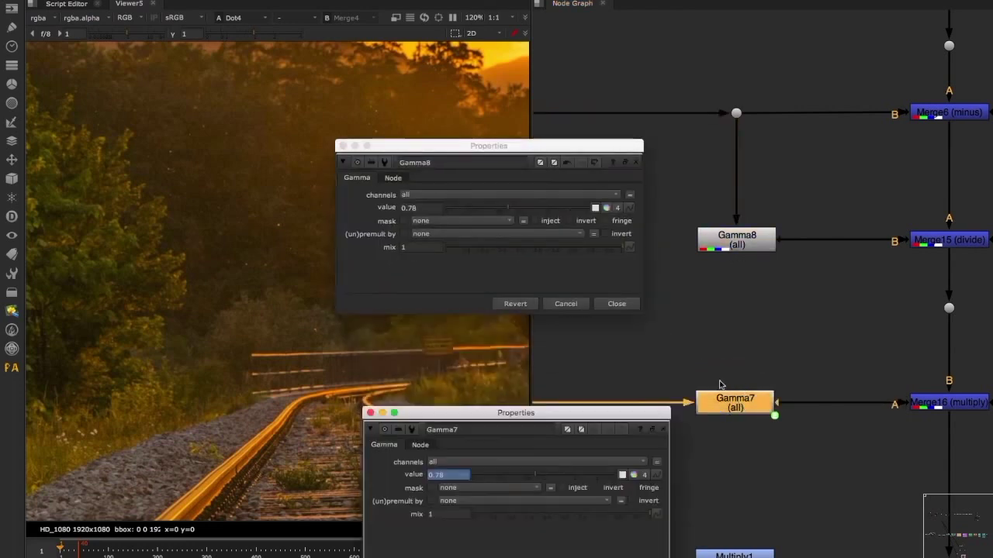
{"action": "left_click", "coordinate": [616, 303]}
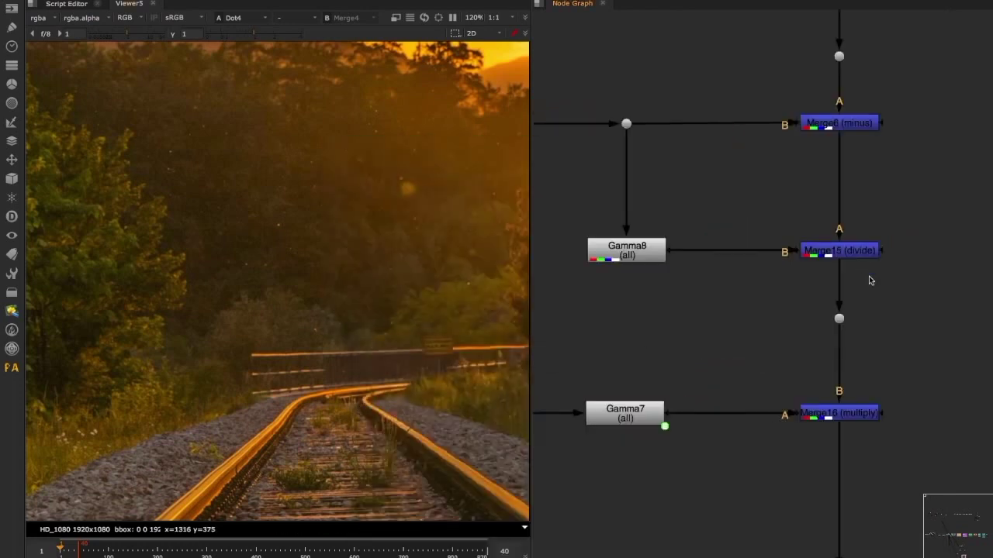
- Display the divide Merge, the minus Merge and the denoised plate feeding their B inputs in turn
{"action": "left_click", "coordinate": [861, 250]}
{"action": "key", "text": "2"}
{"action": "middle_click_drag", "start_coordinate": [853, 249], "coordinate": [855, 330]}
{"action": "left_click_drag", "start_coordinate": [769, 184], "coordinate": [979, 249]}
{"action": "key", "text": "2"}
{"action": "left_click_drag", "start_coordinate": [698, 186], "coordinate": [597, 250]}
{"action": "key", "text": "2"}
{"action": "key", "text": "2"}
- Display the minus Merge again and compare it with the divide Merge
{"action": "left_click_drag", "start_coordinate": [791, 127], "coordinate": [755, 256]}
{"action": "key", "text": "2"}
{"action": "middle_click_drag", "start_coordinate": [774, 250], "coordinate": [767, 209]}
{"action": "left_click_drag", "start_coordinate": [766, 214], "coordinate": [923, 319]}
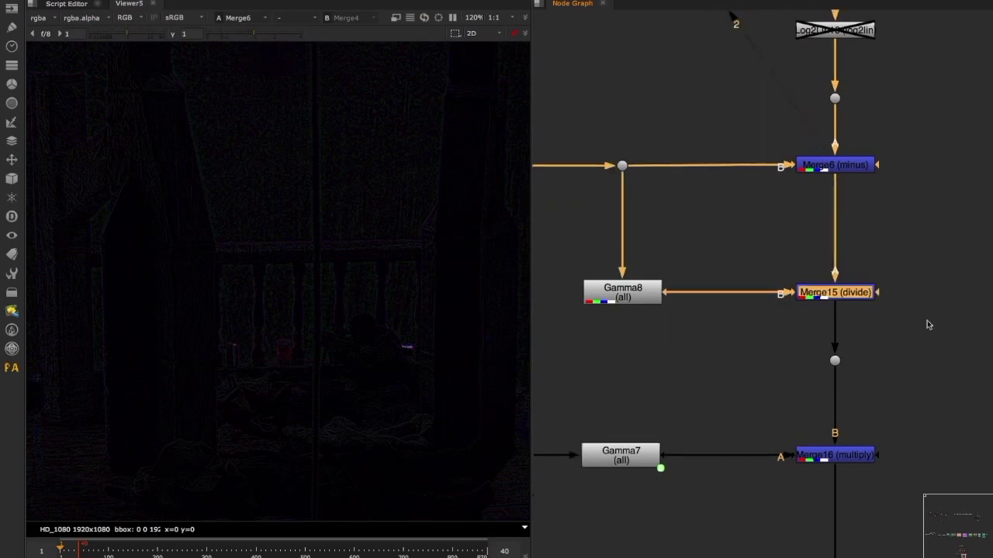
{"action": "key", "text": "2"}
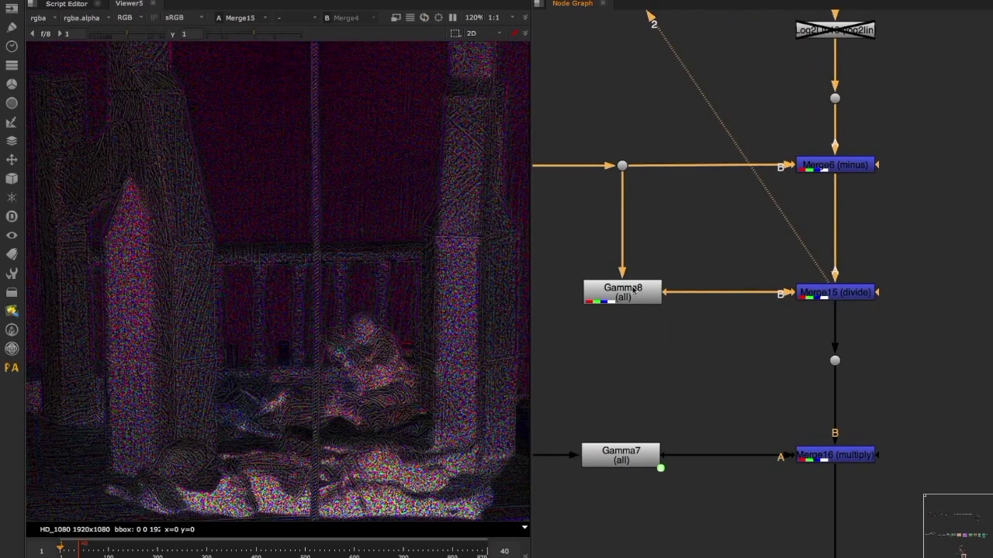
- Examine the denoised green-screen plate up close, followed by the divided grain at the Dot below the divide Merge
{"action": "left_click_drag", "start_coordinate": [719, 135], "coordinate": [636, 244]}
{"action": "key", "text": "2"}
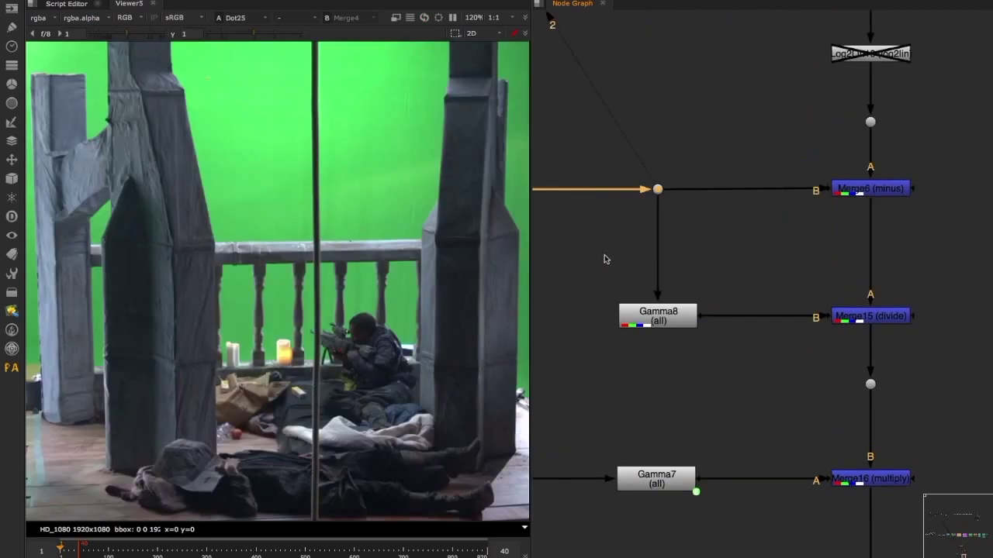
{"action": "scroll", "coordinate": [428, 191], "scroll_direction": "up", "scroll_amount": 5}
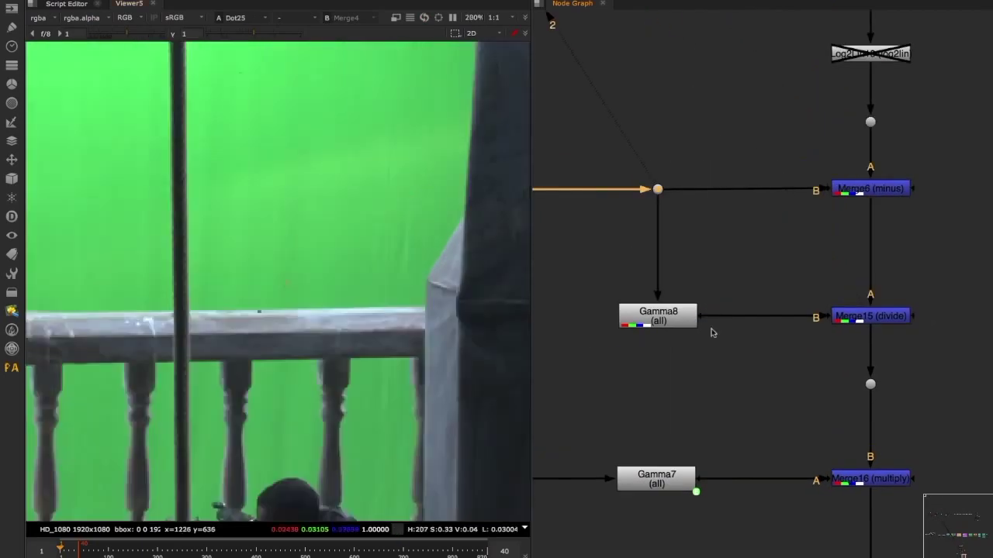
{"action": "middle_click_drag", "start_coordinate": [739, 393], "coordinate": [750, 262]}
{"action": "left_click", "coordinate": [881, 237]}
{"action": "key", "text": "2"}
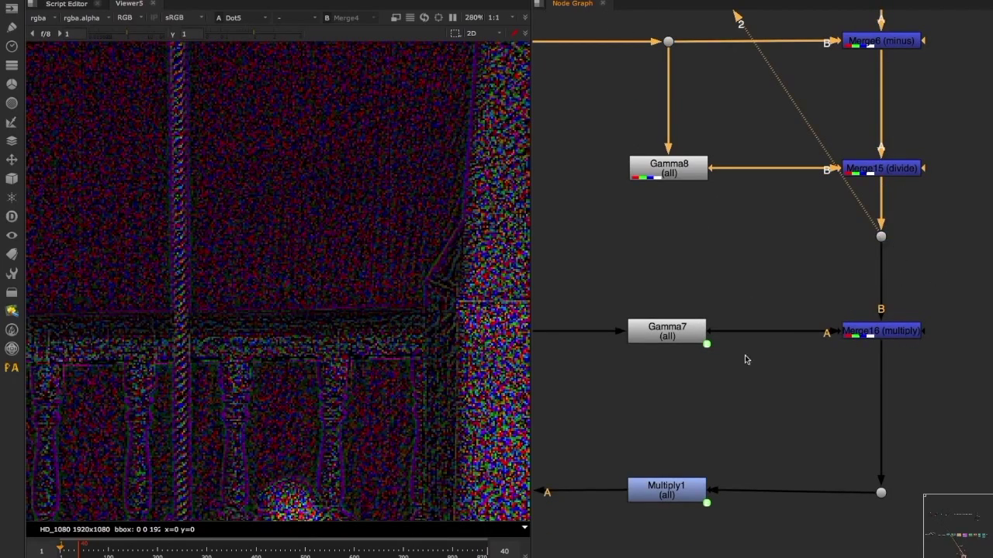
- Display the multiply Merge and examine how the divided grain combines with the railway plate passing through Gamma7
{"action": "middle_click_drag", "start_coordinate": [745, 359], "coordinate": [761, 357]}
{"action": "left_click", "coordinate": [665, 325]}
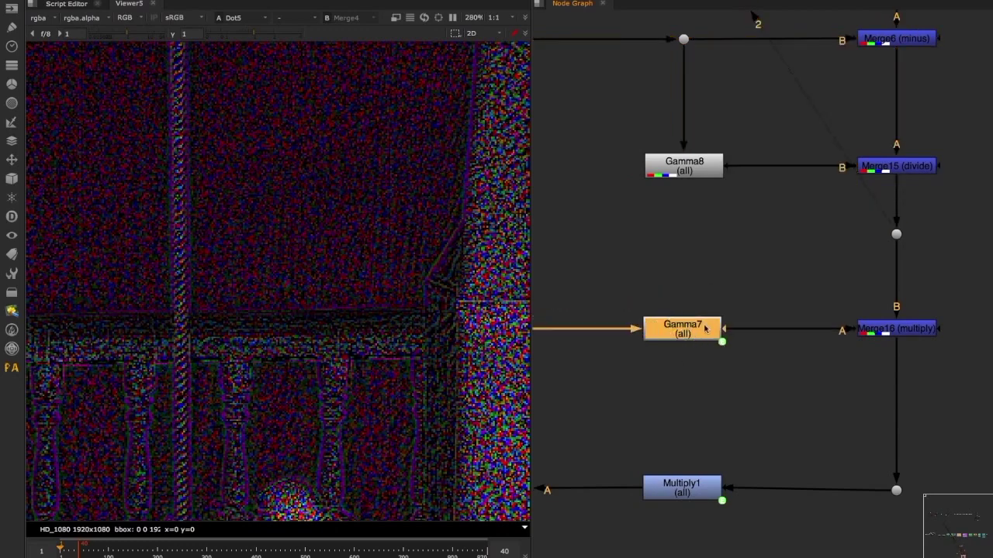
{"action": "left_click", "coordinate": [880, 304]}
{"action": "key", "text": "2"}
{"action": "left_click", "coordinate": [922, 331]}
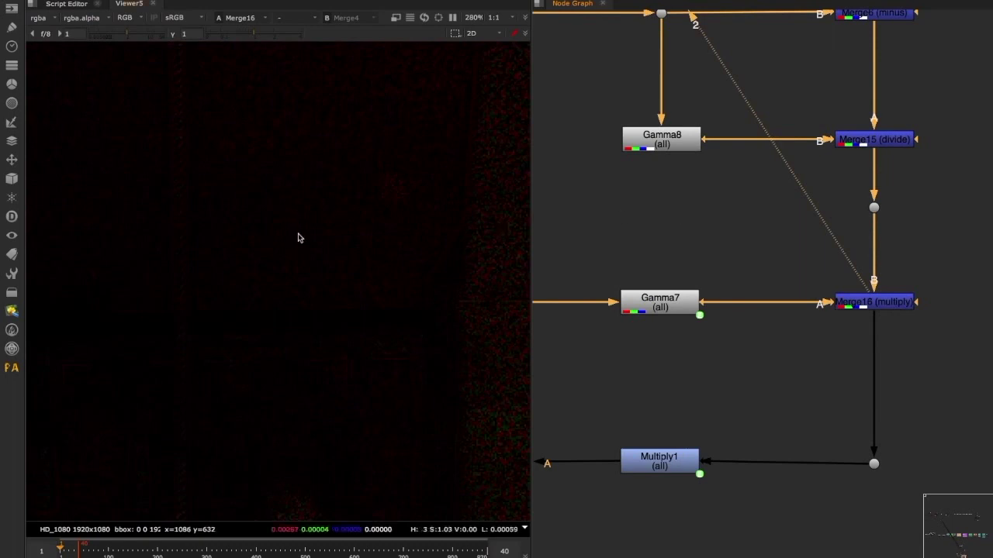
{"action": "scroll", "coordinate": [298, 238], "scroll_direction": "down", "scroll_amount": 4}
- Check that Gamma8 and Gamma7 use matching values while the multiply Merge is displayed, and close their properties
{"action": "double_click", "coordinate": [648, 143]}
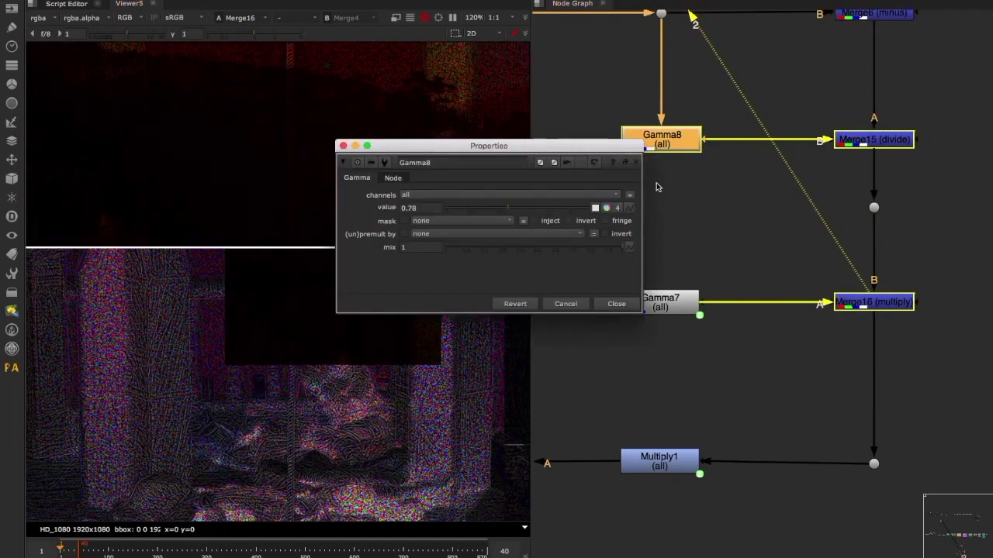
{"action": "double_click", "coordinate": [672, 303]}
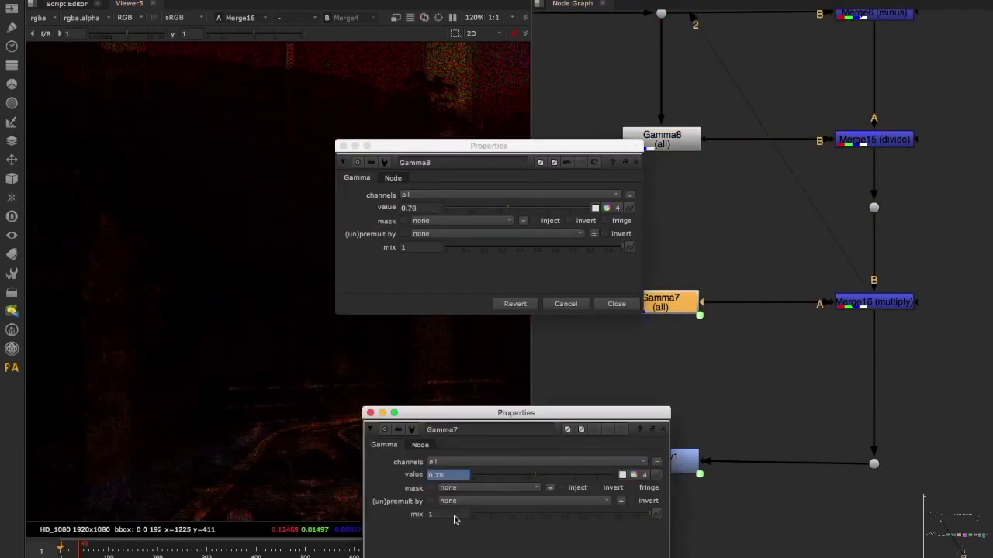
{"action": "left_click", "coordinate": [616, 303]}
{"action": "left_click", "coordinate": [617, 304]}
{"action": "left_click", "coordinate": [713, 181]}
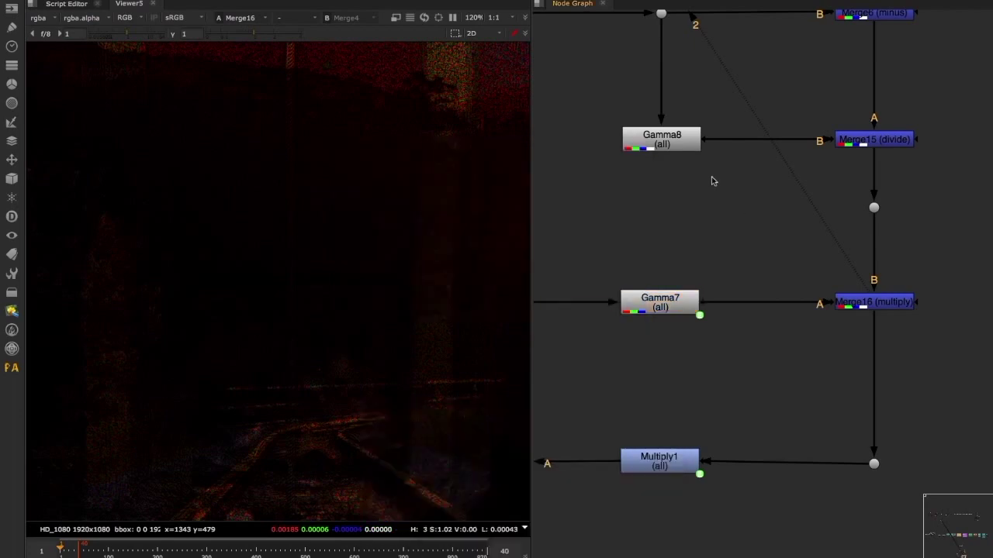
- Set the Gamma8 node on the divide Merge's B input to 1.4
{"action": "double_click", "coordinate": [683, 145]}
{"action": "left_click_drag", "start_coordinate": [535, 144], "coordinate": [702, 164]}
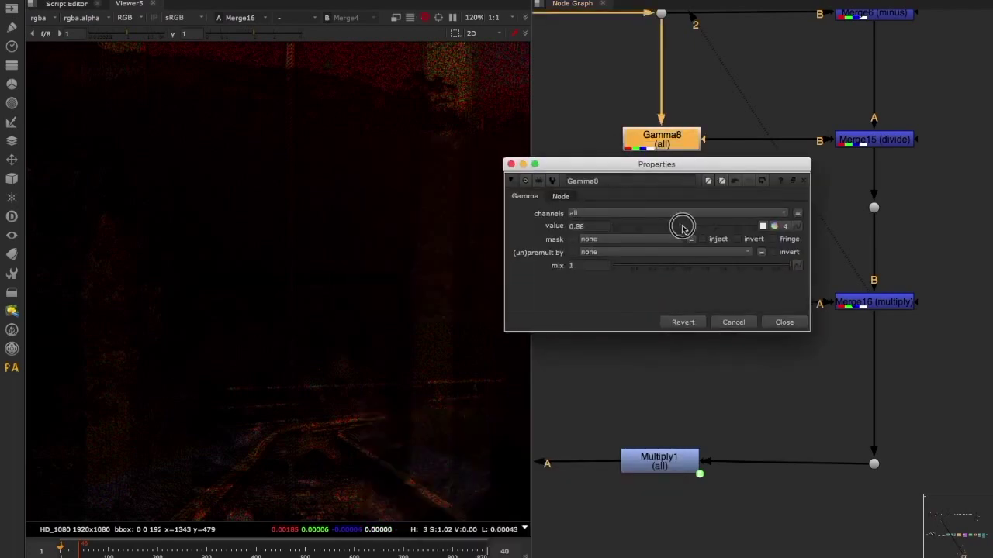
{"action": "left_click_drag", "start_coordinate": [683, 227], "coordinate": [772, 232]}
{"action": "left_click", "coordinate": [783, 322]}
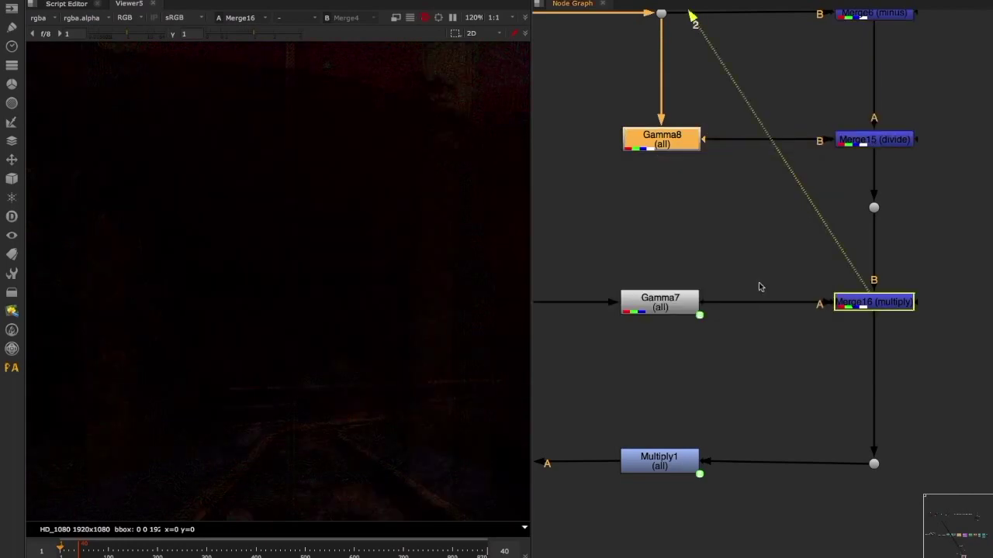
- Examine the node chain from the divide Merge through the multiply Merge to the Multiply node and plus Merge
{"action": "middle_click_drag", "start_coordinate": [827, 358], "coordinate": [906, 301]}
{"action": "scroll", "coordinate": [868, 328], "scroll_direction": "down", "scroll_amount": 4}
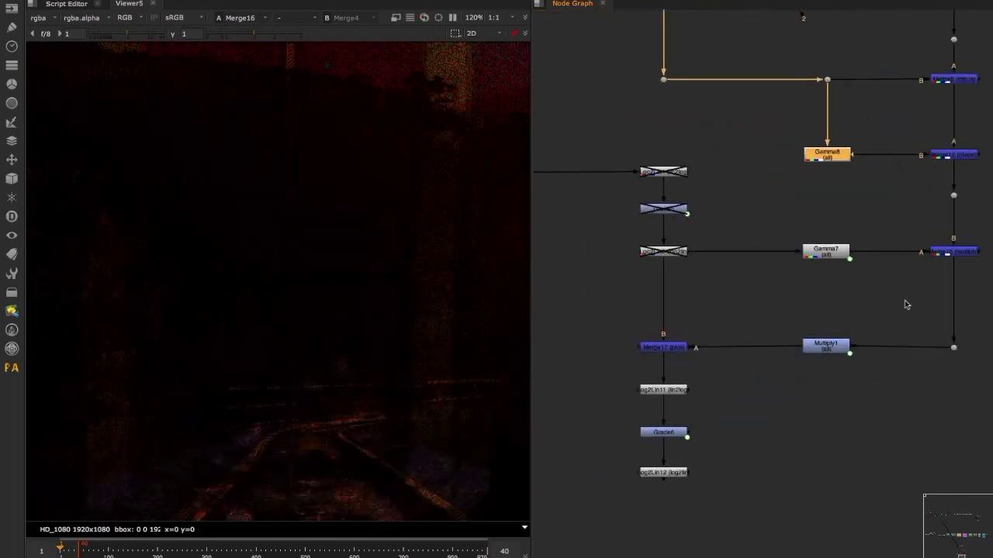
{"action": "middle_click_drag", "start_coordinate": [957, 271], "coordinate": [921, 269]}
{"action": "scroll", "coordinate": [921, 272], "scroll_direction": "up", "scroll_amount": 4}
{"action": "middle_click_drag", "start_coordinate": [921, 146], "coordinate": [892, 169]}
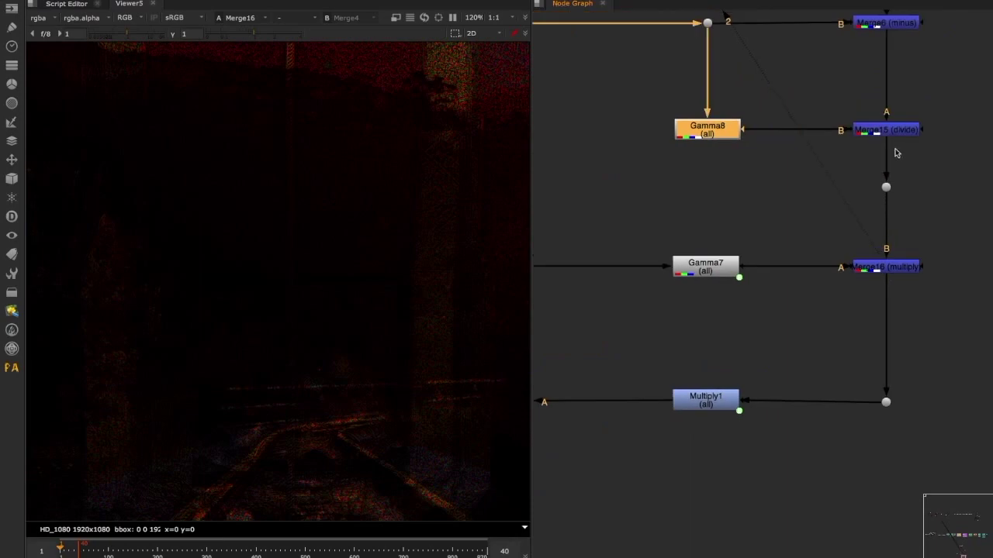
{"action": "scroll", "coordinate": [897, 164], "scroll_direction": "up", "scroll_amount": 2}
{"action": "scroll", "coordinate": [897, 164], "scroll_direction": "right", "scroll_amount": 2}
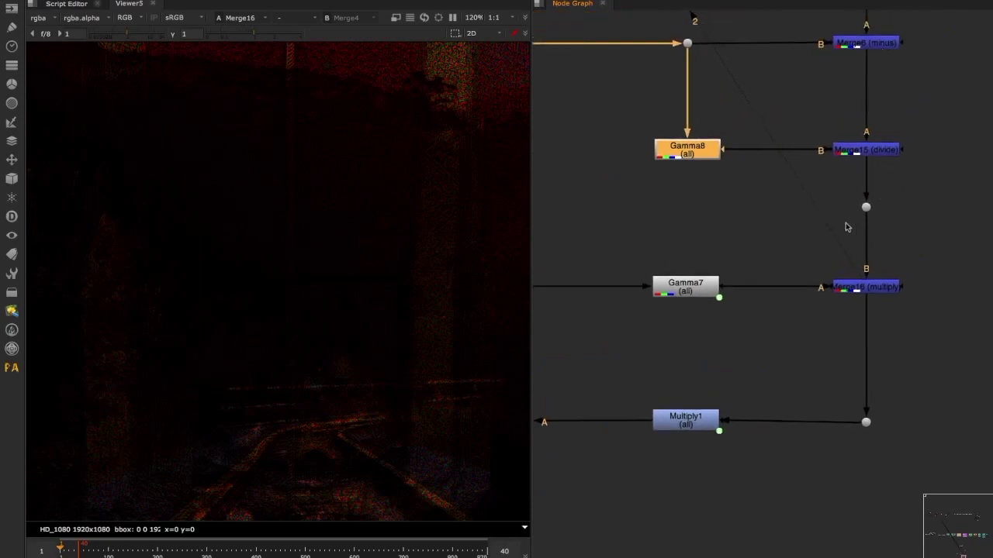
{"action": "scroll", "coordinate": [854, 252], "scroll_direction": "down", "scroll_amount": 2}
{"action": "scroll", "coordinate": [853, 251], "scroll_direction": "left", "scroll_amount": 2}
{"action": "left_click", "coordinate": [902, 254]}
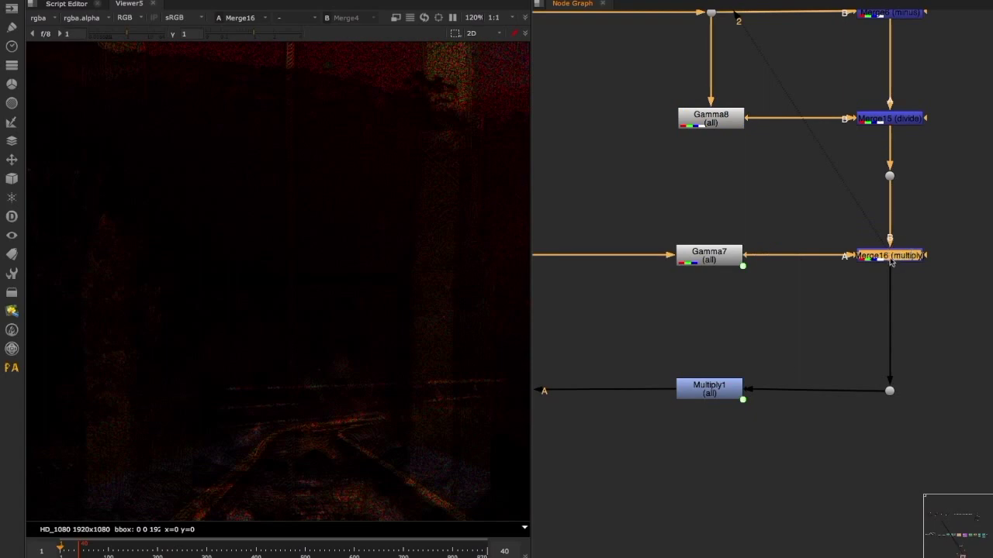
- Display the denoised railway plate and compare it with the plus Merge that adds the transferred grain
{"action": "scroll", "coordinate": [743, 357], "scroll_direction": "left", "scroll_amount": 5}
{"action": "scroll", "coordinate": [743, 357], "scroll_direction": "down", "scroll_amount": 1}
{"action": "left_click_drag", "start_coordinate": [657, 392], "coordinate": [577, 416]}
{"action": "middle_click_drag", "start_coordinate": [672, 346], "coordinate": [899, 405]}
{"action": "left_click_drag", "start_coordinate": [715, 58], "coordinate": [700, 90]}
{"action": "left_click_drag", "start_coordinate": [700, 91], "coordinate": [538, 285]}
{"action": "key", "text": "1"}
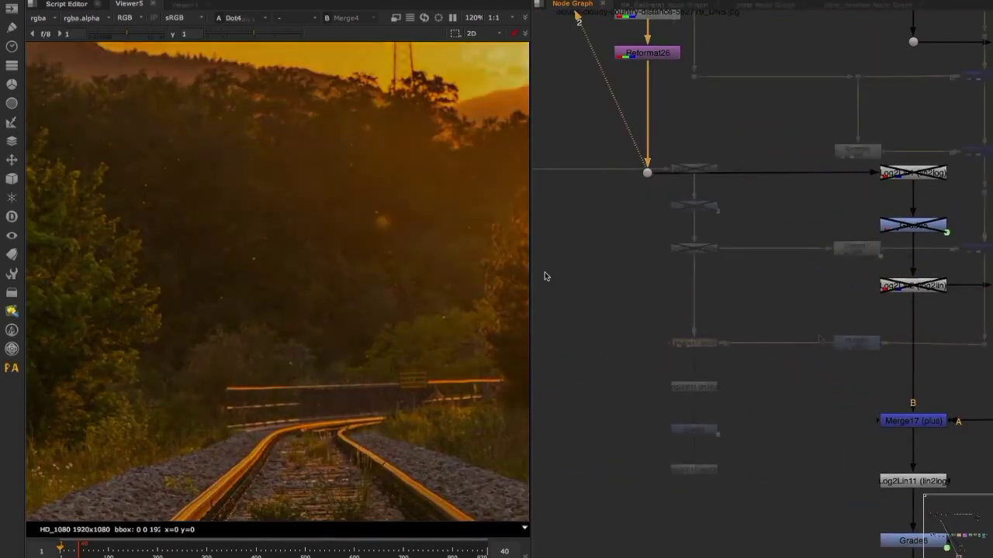
{"action": "key", "text": "1"}
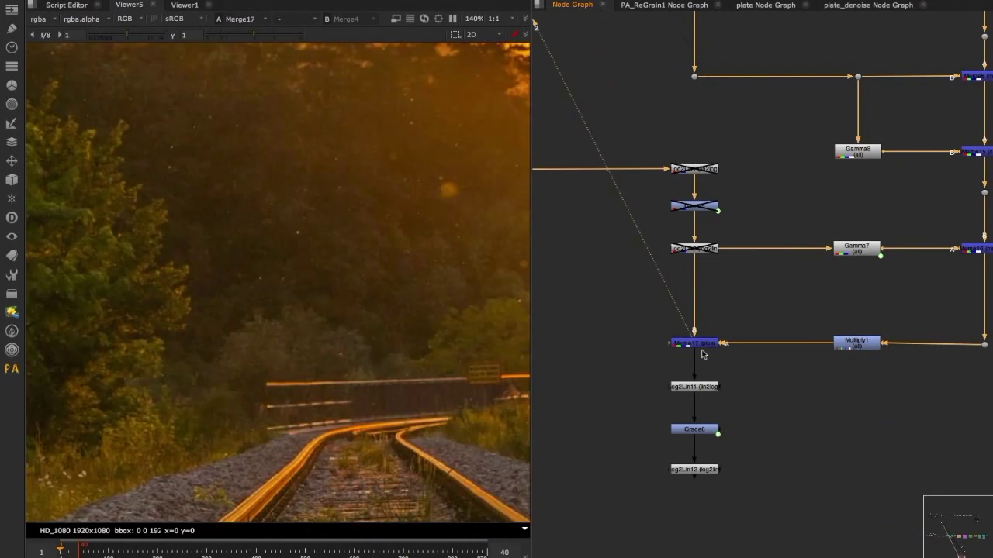
- Toggle the plus Merge off and on and examine the added grain on the trees up close
{"action": "left_click_drag", "start_coordinate": [735, 312], "coordinate": [637, 365]}
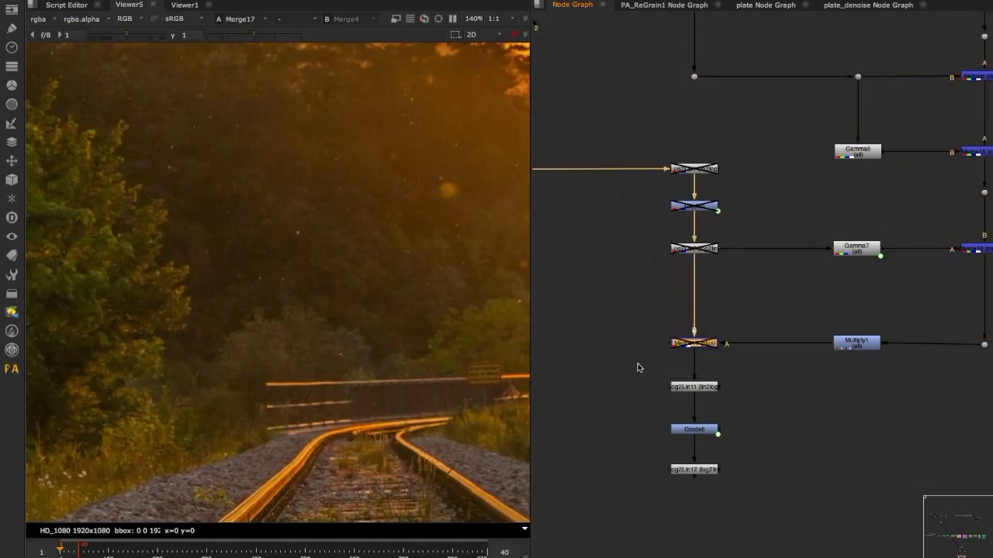
{"action": "scroll", "coordinate": [427, 235], "scroll_direction": "up", "scroll_amount": 3}
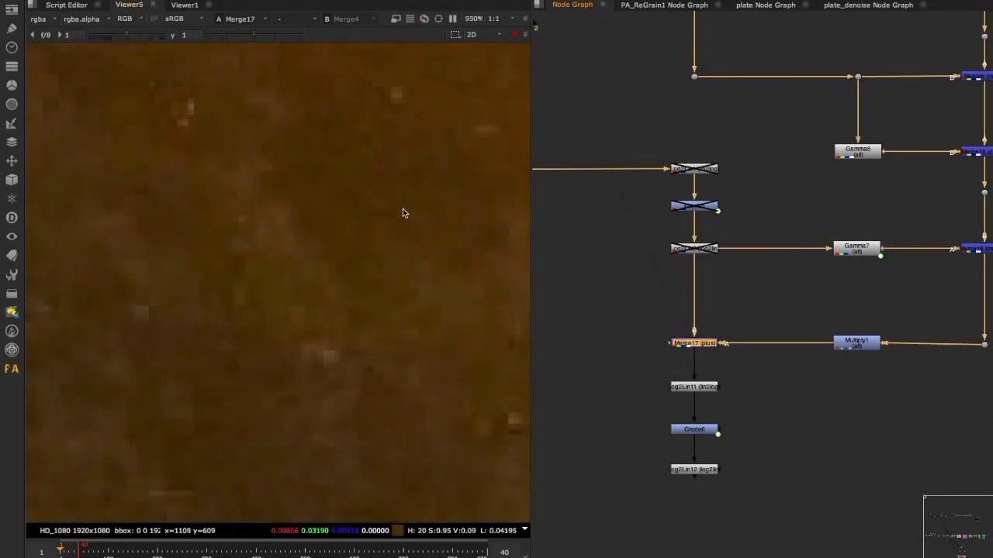
{"action": "scroll", "coordinate": [397, 211], "scroll_direction": "down", "scroll_amount": 1}
{"action": "middle_click_drag", "start_coordinate": [448, 224], "coordinate": [210, 168]}
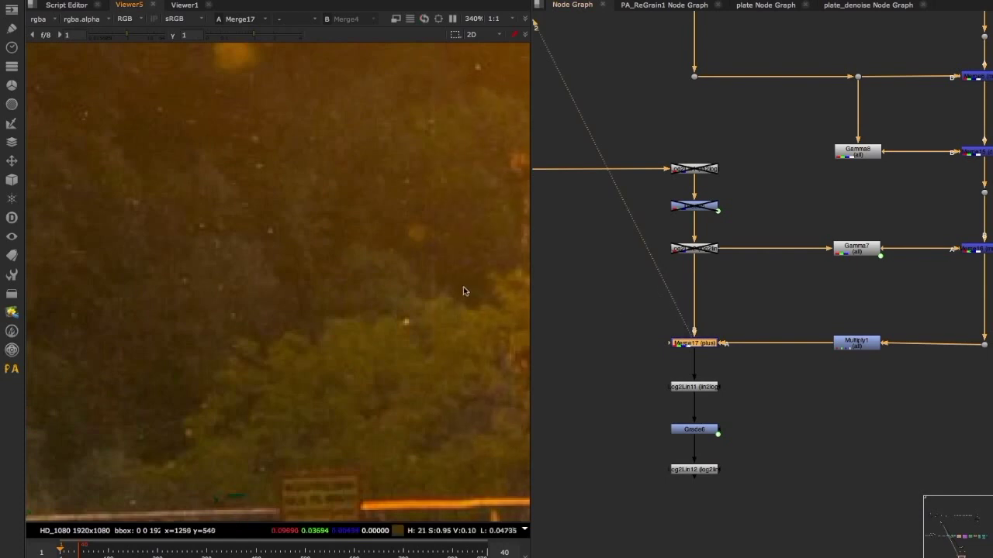
{"action": "key", "text": "d"}
{"action": "key", "text": "d"}
{"action": "key", "text": "d"}
{"action": "key", "text": "d"}
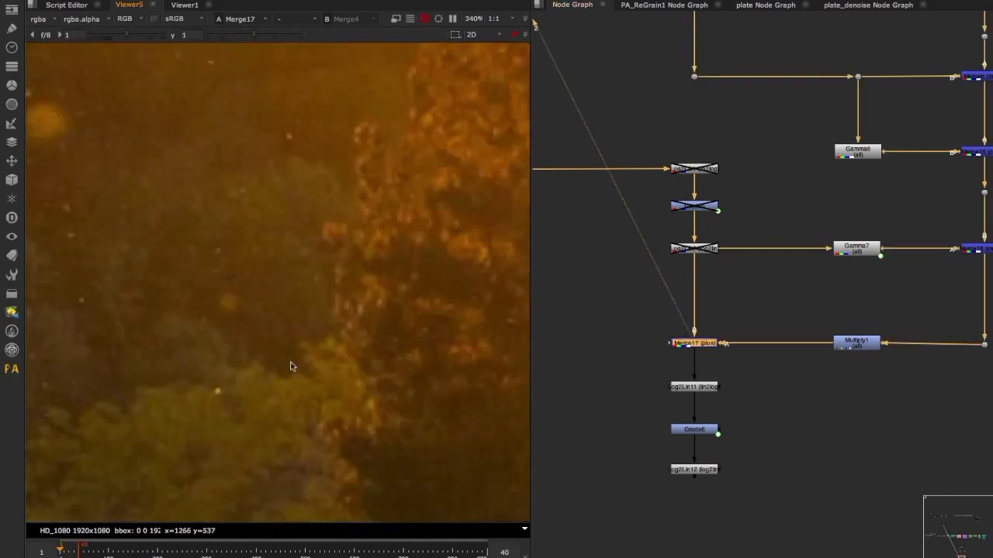
- Try a value of 4 on the Gamma8 node, lower it again, and inspect the grain over the dark trees
{"action": "middle_click_drag", "start_coordinate": [785, 213], "coordinate": [758, 318]}
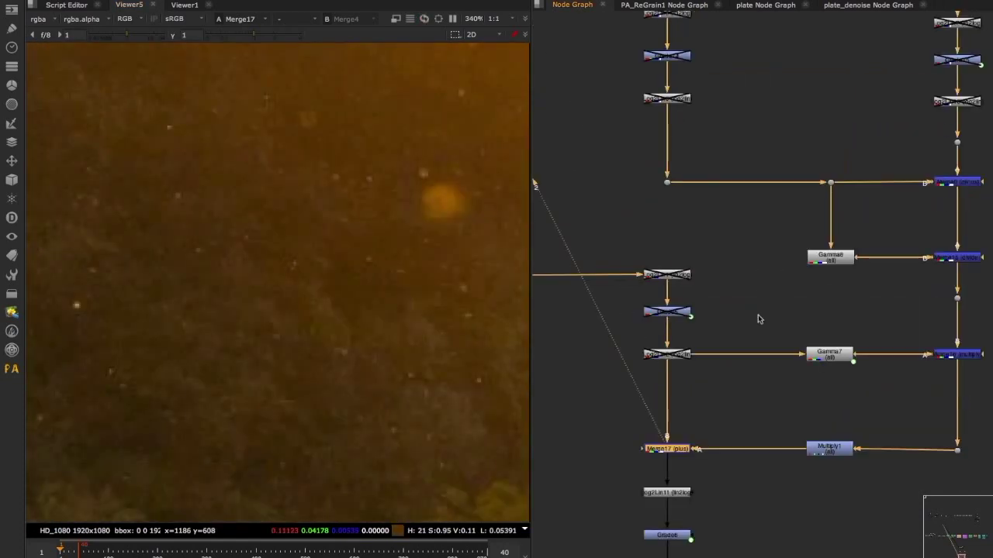
{"action": "double_click", "coordinate": [824, 264]}
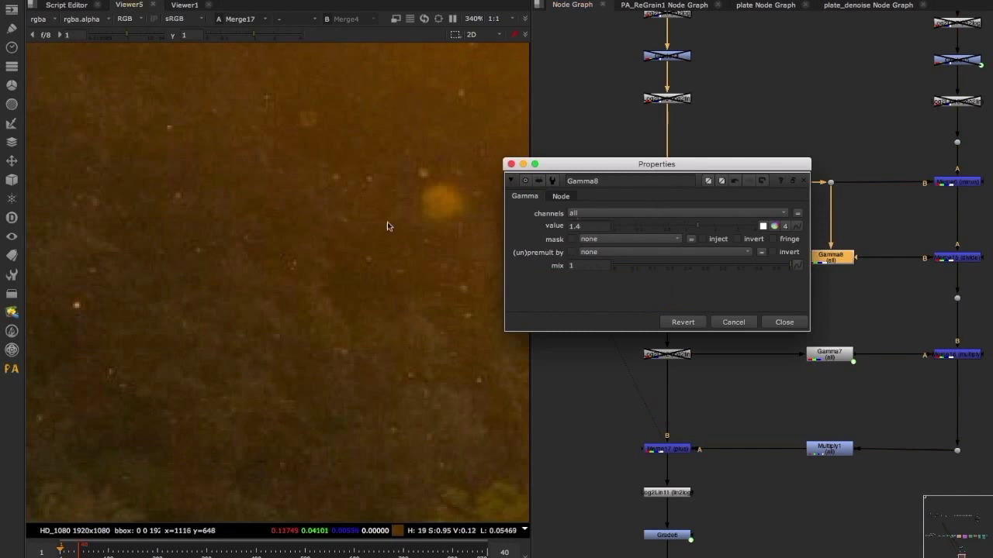
{"action": "middle_click_drag", "start_coordinate": [388, 226], "coordinate": [265, 212]}
{"action": "left_click_drag", "start_coordinate": [705, 228], "coordinate": [740, 226]}
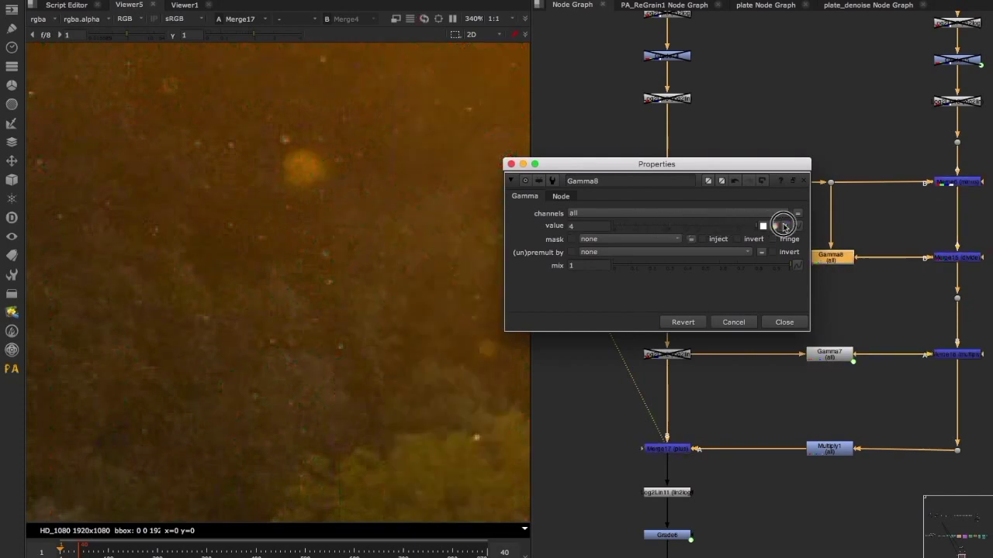
{"action": "left_click_drag", "start_coordinate": [735, 225], "coordinate": [697, 227]}
{"action": "middle_click_drag", "start_coordinate": [273, 372], "coordinate": [470, 314]}
{"action": "middle_click_drag", "start_coordinate": [361, 341], "coordinate": [441, 298]}
{"action": "left_click", "coordinate": [787, 321]}
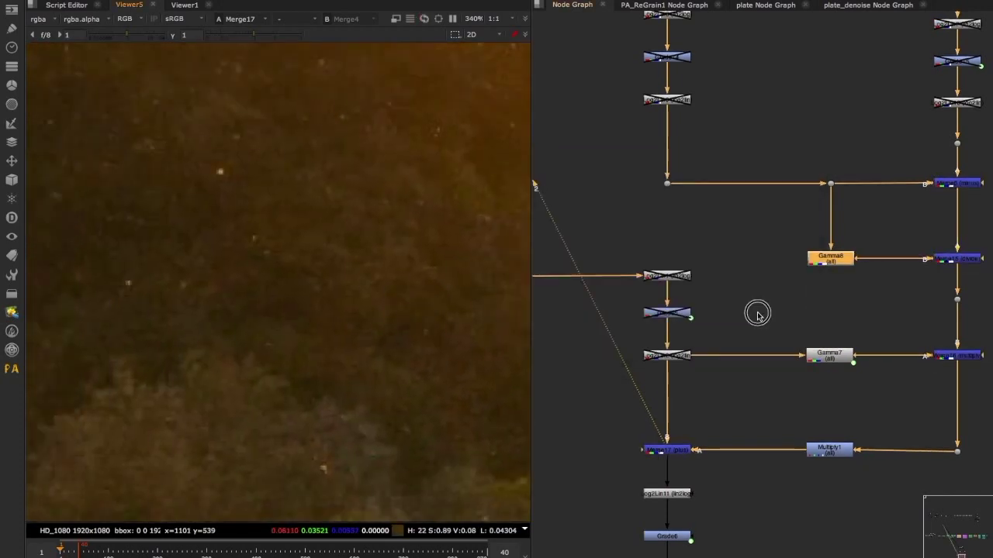
- Re-enable the disabled Log2Lin and Grade nodes in the denoised plate, plate and background branches
{"action": "middle_click_drag", "start_coordinate": [757, 314], "coordinate": [722, 346]}
{"action": "left_click_drag", "start_coordinate": [597, 36], "coordinate": [989, 162]}
{"action": "key", "text": "d"}
{"action": "left_click_drag", "start_coordinate": [705, 300], "coordinate": [598, 432]}
{"action": "key", "text": "d"}
- Display the final Log2Lin12 node below the plus Merge in the viewer
{"action": "left_click", "coordinate": [667, 330]}
{"action": "middle_click_drag", "start_coordinate": [709, 311], "coordinate": [746, 345]}
{"action": "middle_click_drag", "start_coordinate": [678, 337], "coordinate": [682, 206]}
{"action": "left_click", "coordinate": [719, 517]}
{"action": "key", "text": "1"}
- Set the Grade14 node's lift to 0.12 for red and 0.02 for the other channels, checking the grain over the dark trees
{"action": "mouse_move", "coordinate": [722, 225]}
{"action": "left_mouse_down"}
{"action": "mouse_move", "coordinate": [685, 224]}
{"action": "mouse_move", "coordinate": [723, 224]}
{"action": "left_mouse_up"}
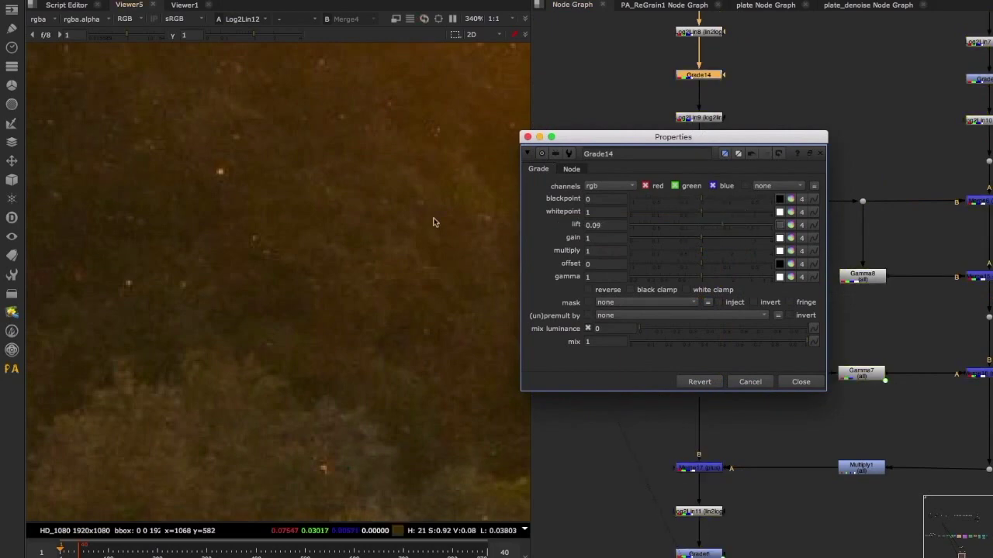
{"action": "middle_click_drag", "start_coordinate": [434, 223], "coordinate": [312, 230]}
{"action": "scroll", "coordinate": [312, 230], "scroll_direction": "down", "scroll_amount": 5}
{"action": "scroll", "coordinate": [394, 242], "scroll_direction": "up", "scroll_amount": 5}
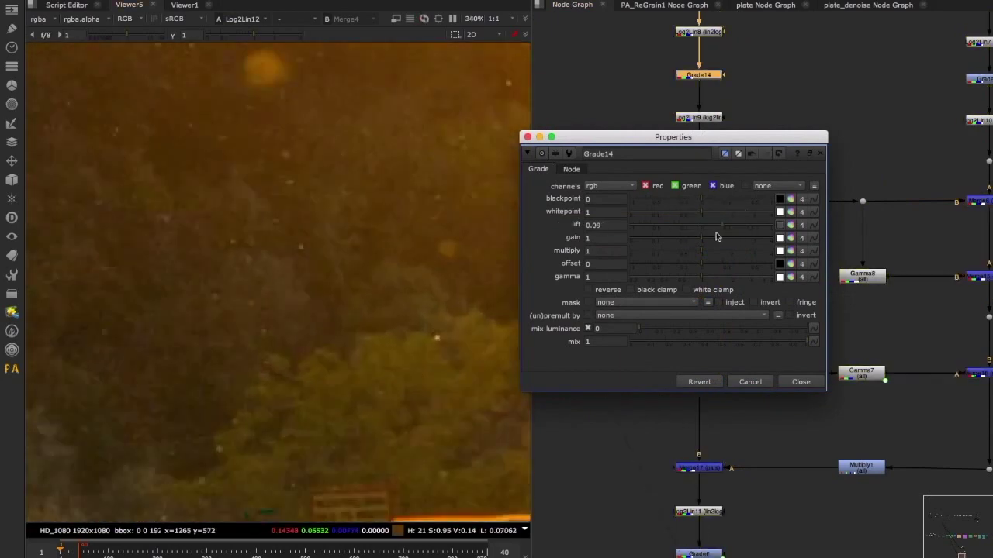
{"action": "mouse_move", "coordinate": [717, 236]}
{"action": "left_mouse_down"}
{"action": "mouse_move", "coordinate": [736, 222]}
{"action": "mouse_move", "coordinate": [707, 225]}
{"action": "left_mouse_up"}
{"action": "left_click_drag", "start_coordinate": [779, 225], "coordinate": [712, 227]}
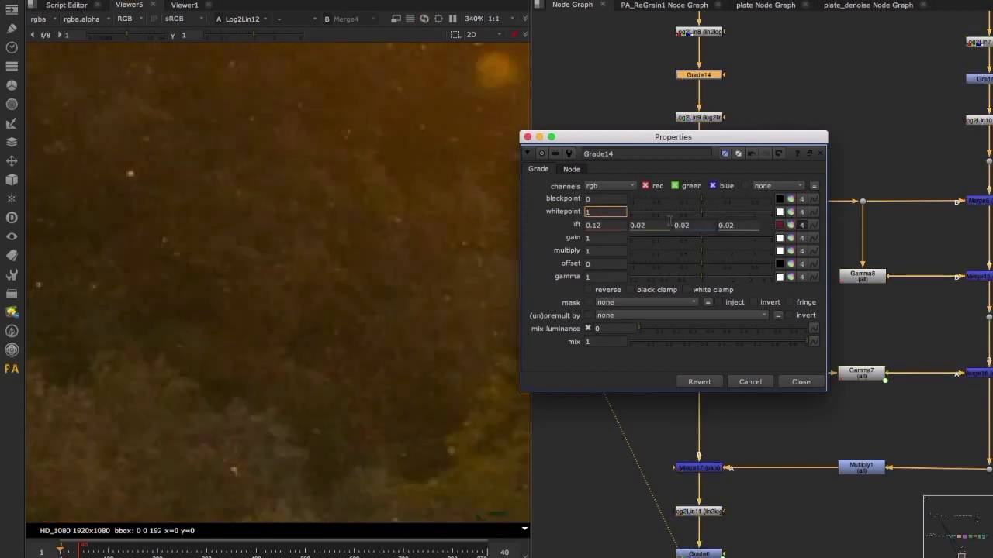
{"action": "scroll", "coordinate": [210, 271], "scroll_direction": "down", "scroll_amount": 2}
{"action": "middle_click_drag", "start_coordinate": [206, 281], "coordinate": [304, 273]}
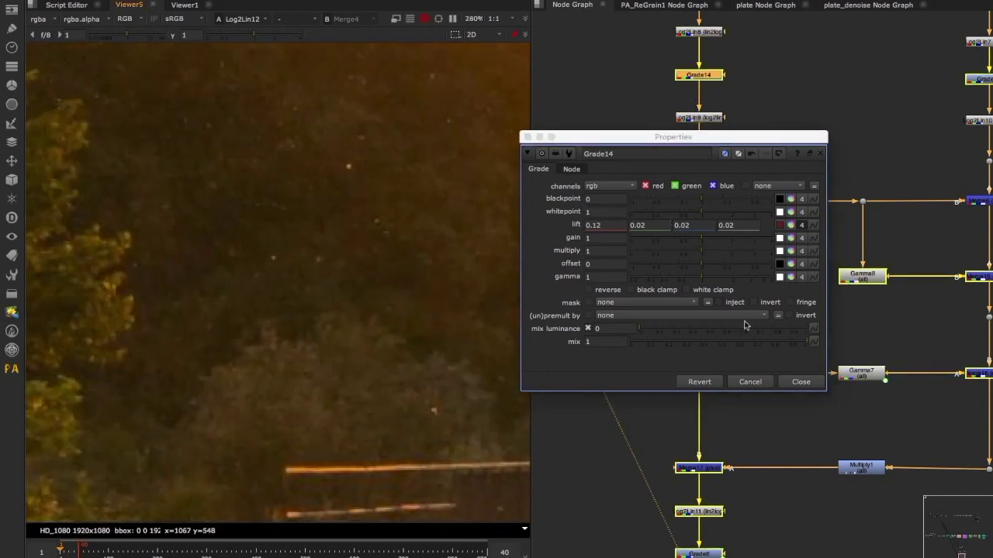
{"action": "left_click", "coordinate": [800, 382]}
- Examine the complete grain-transfer node tree, from the plates and railway background through the gamma and Merge nodes to the final Log2Lin
{"action": "left_click", "coordinate": [794, 292]}
{"action": "middle_click_drag", "start_coordinate": [992, 215], "coordinate": [846, 268]}
{"action": "middle_click_drag", "start_coordinate": [581, 510], "coordinate": [695, 435]}
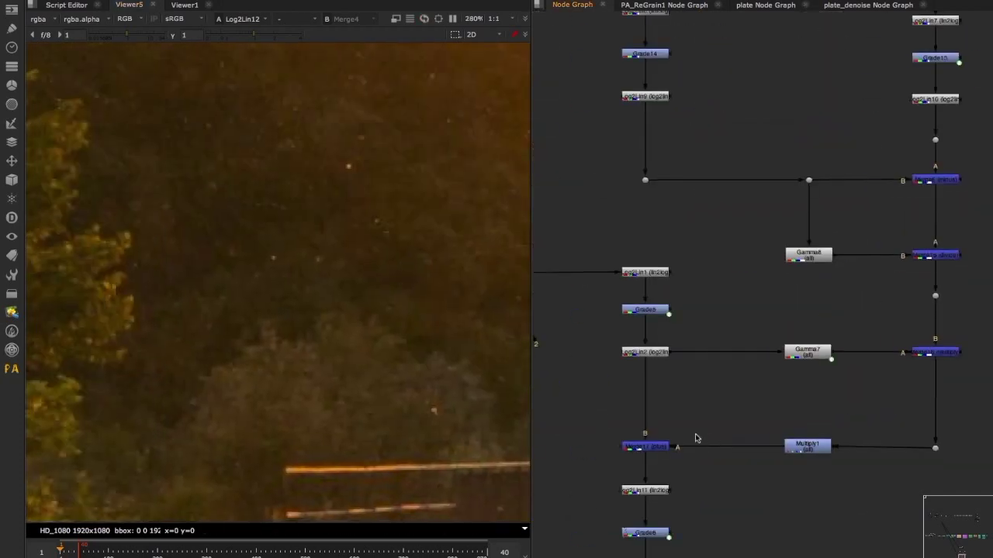
{"action": "middle_click_drag", "start_coordinate": [929, 249], "coordinate": [820, 277]}
{"action": "left_click", "coordinate": [828, 383]}
{"action": "middle_click_drag", "start_coordinate": [612, 426], "coordinate": [809, 436]}
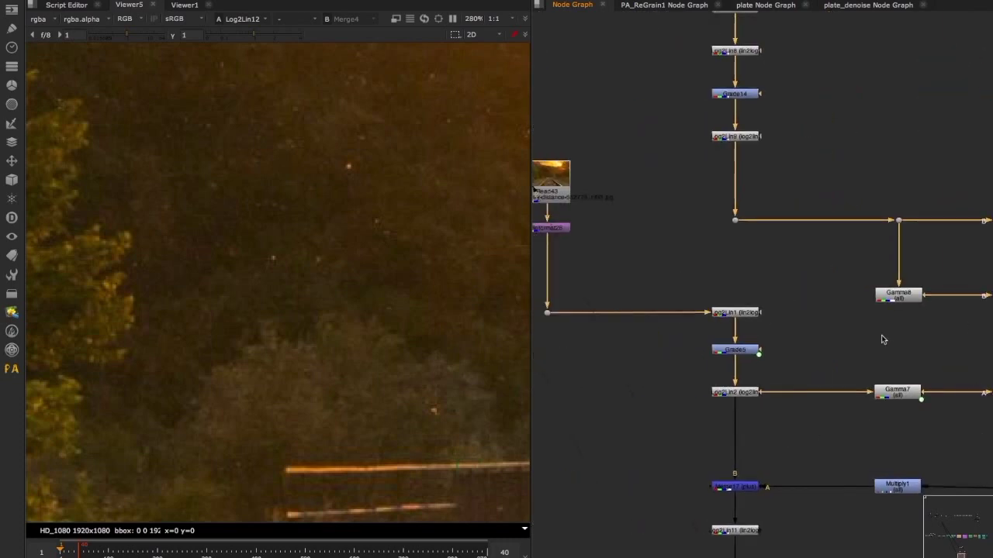
{"action": "scroll", "coordinate": [815, 300], "scroll_direction": "down", "scroll_amount": 3}
{"action": "scroll", "coordinate": [786, 394], "scroll_direction": "up", "scroll_amount": 2}
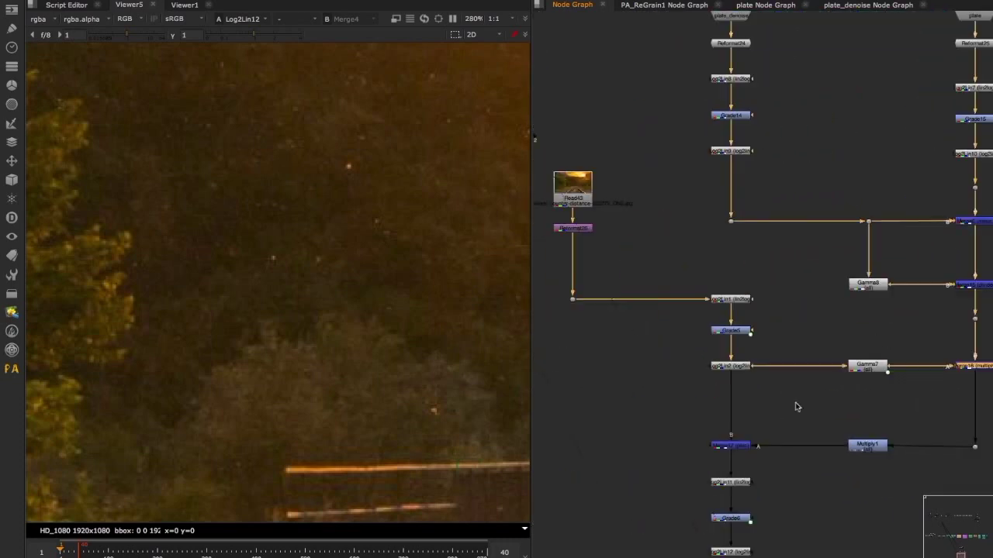
{"action": "left_click", "coordinate": [803, 423]}
{"action": "middle_click_drag", "start_coordinate": [806, 445], "coordinate": [788, 436]}
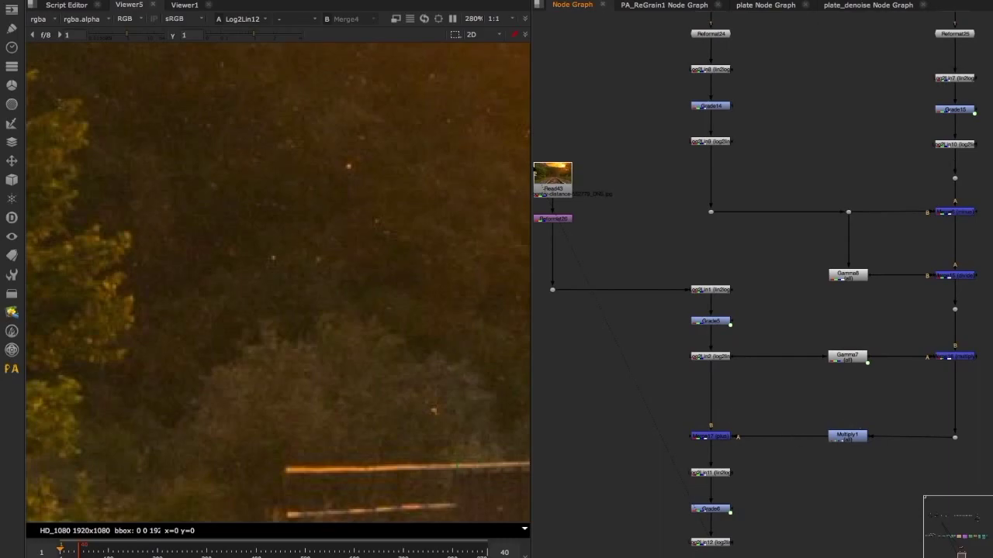